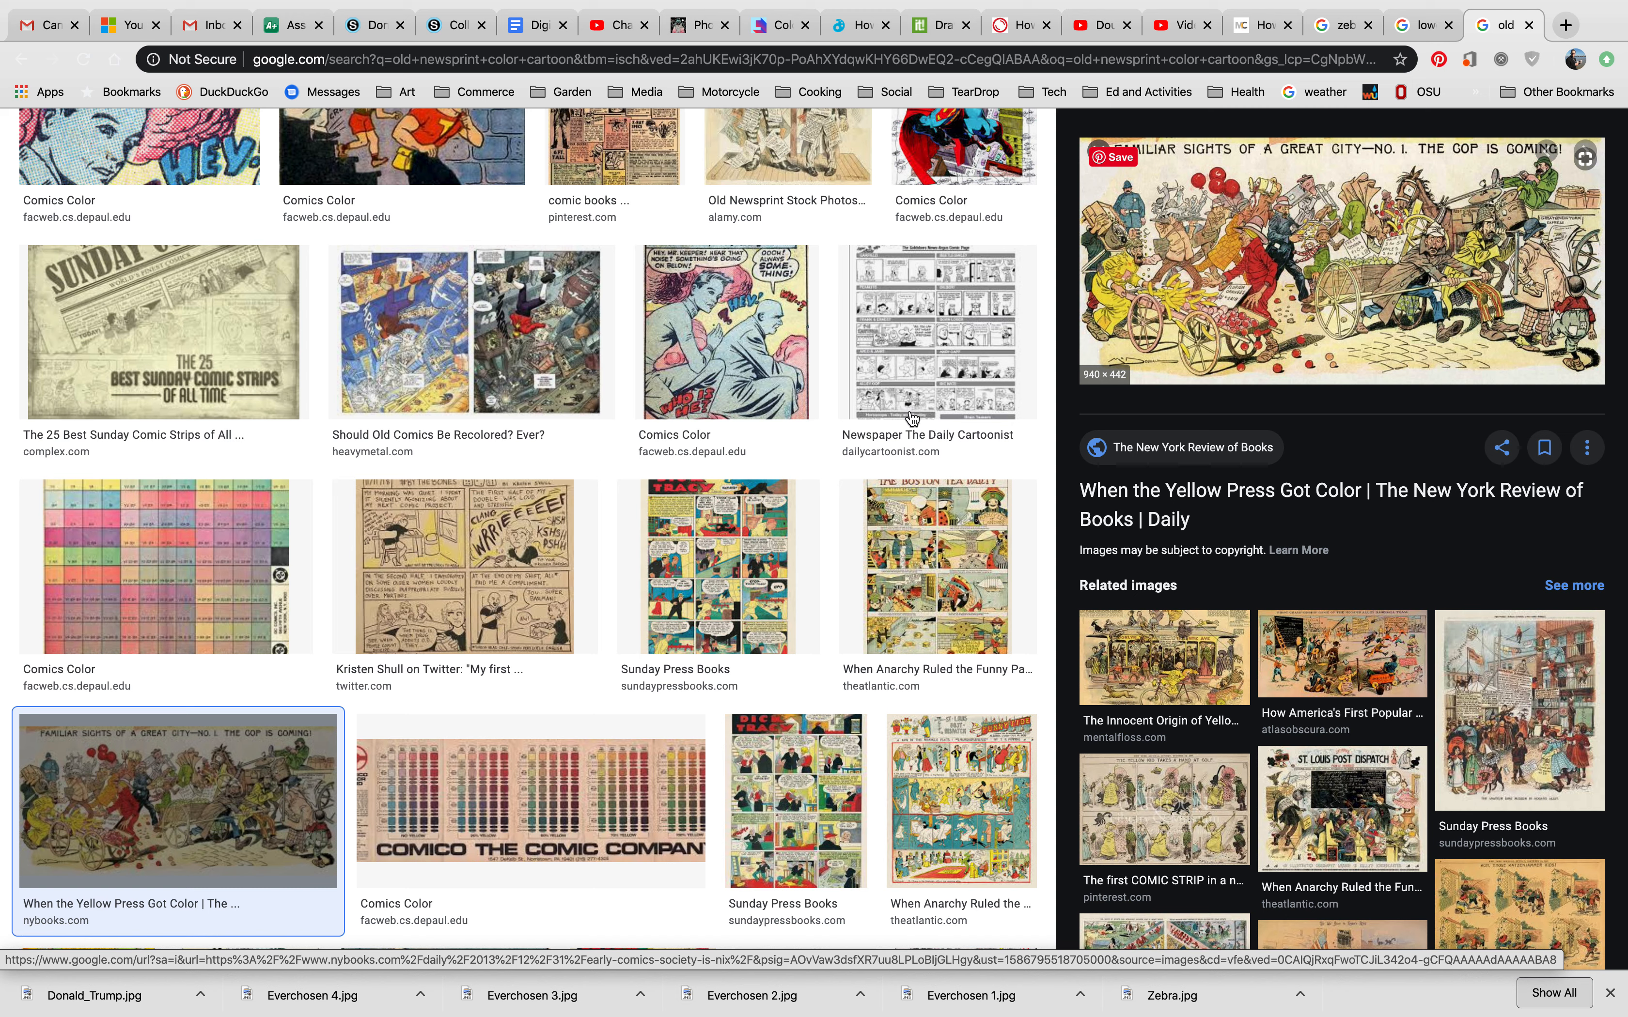
# Step: Preview the Dick Tracy, Yellow Press and Comics Color cartoon results, then return to Photoshop
pyautogui.click(720, 576)
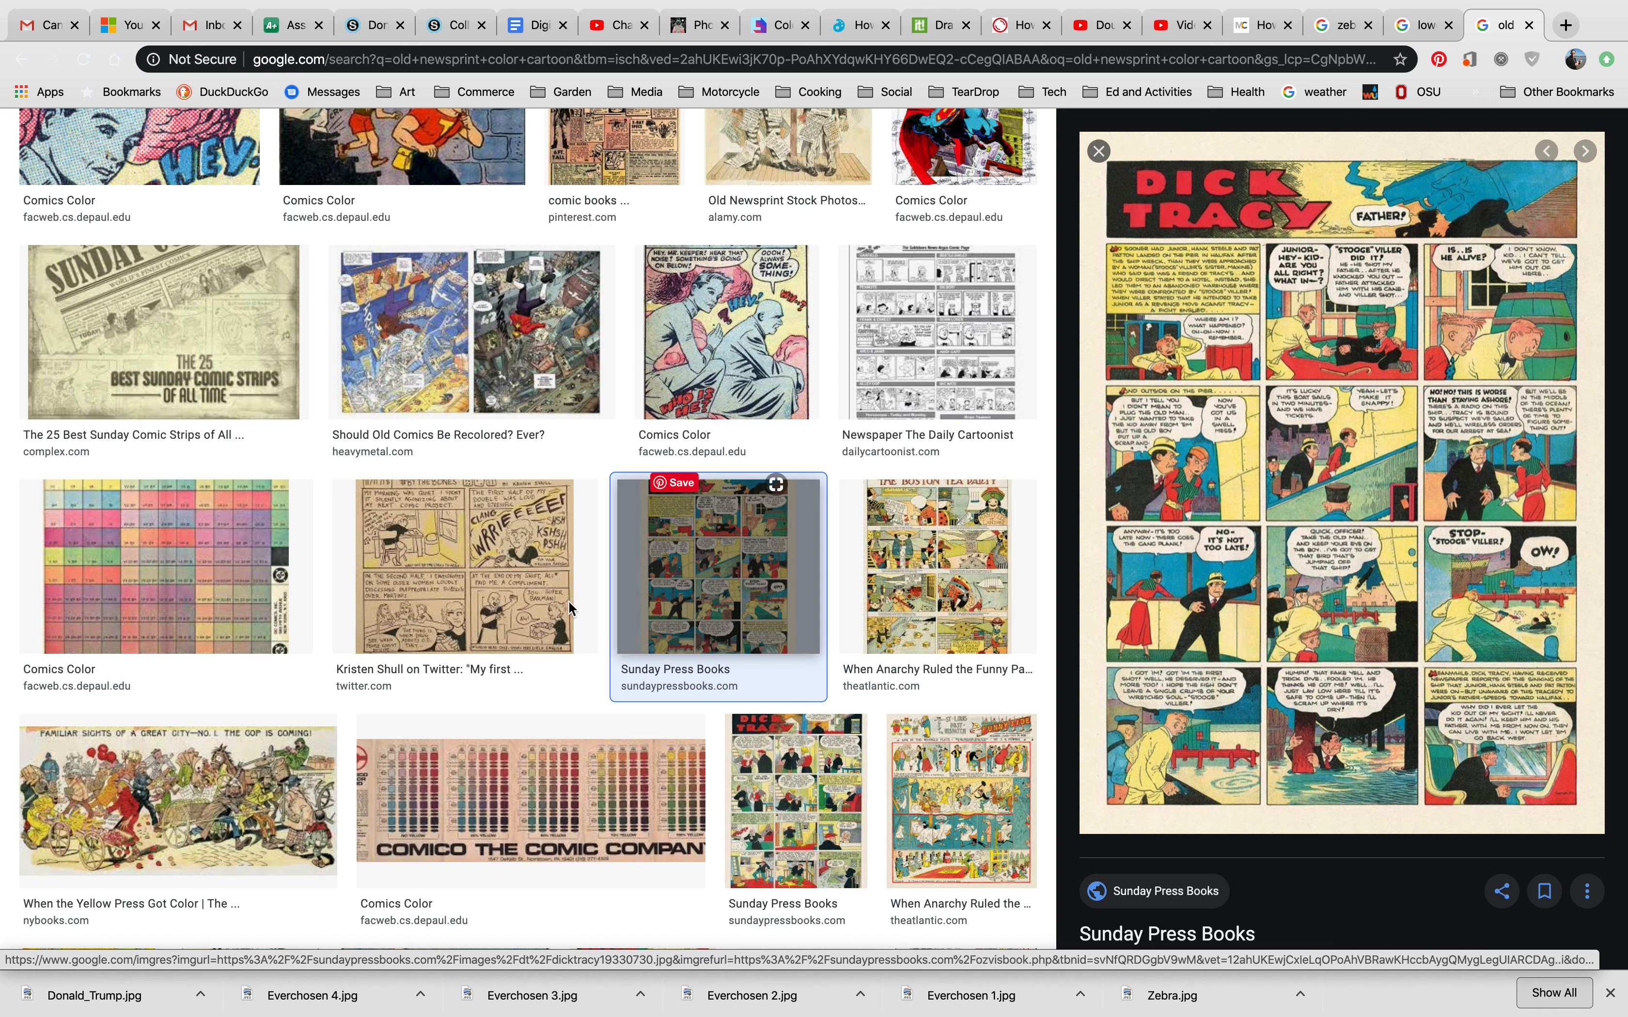
pyautogui.click(246, 797)
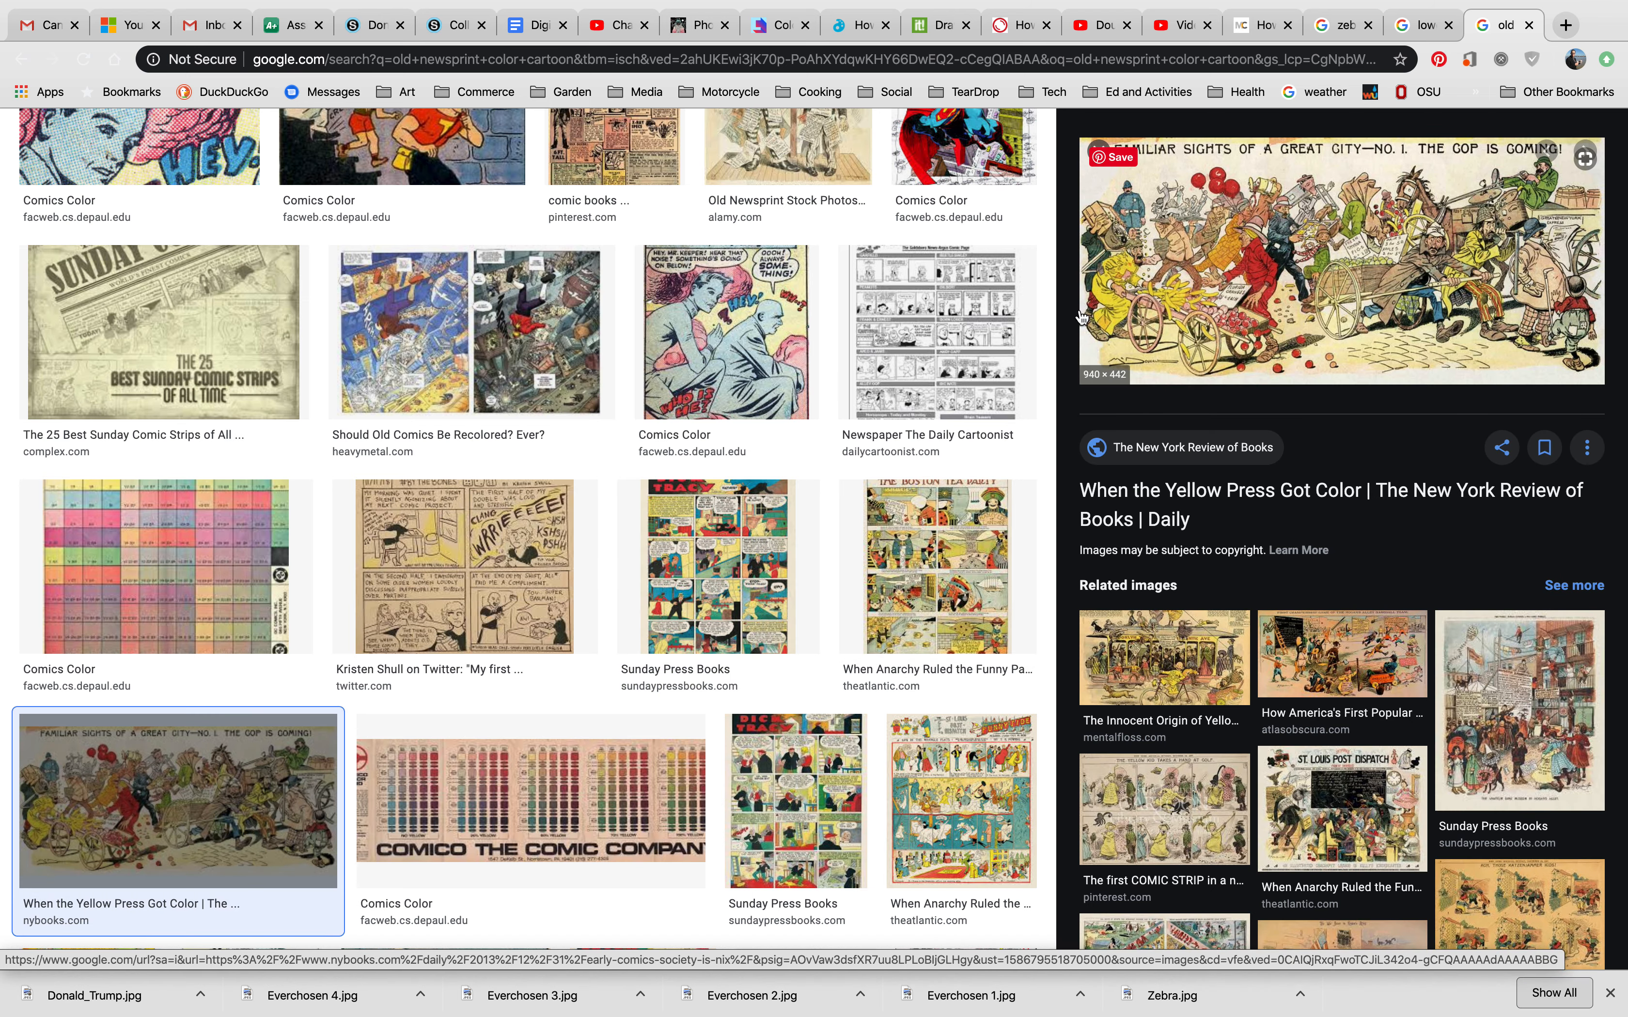
pyautogui.scroll(5, 1081, 316)
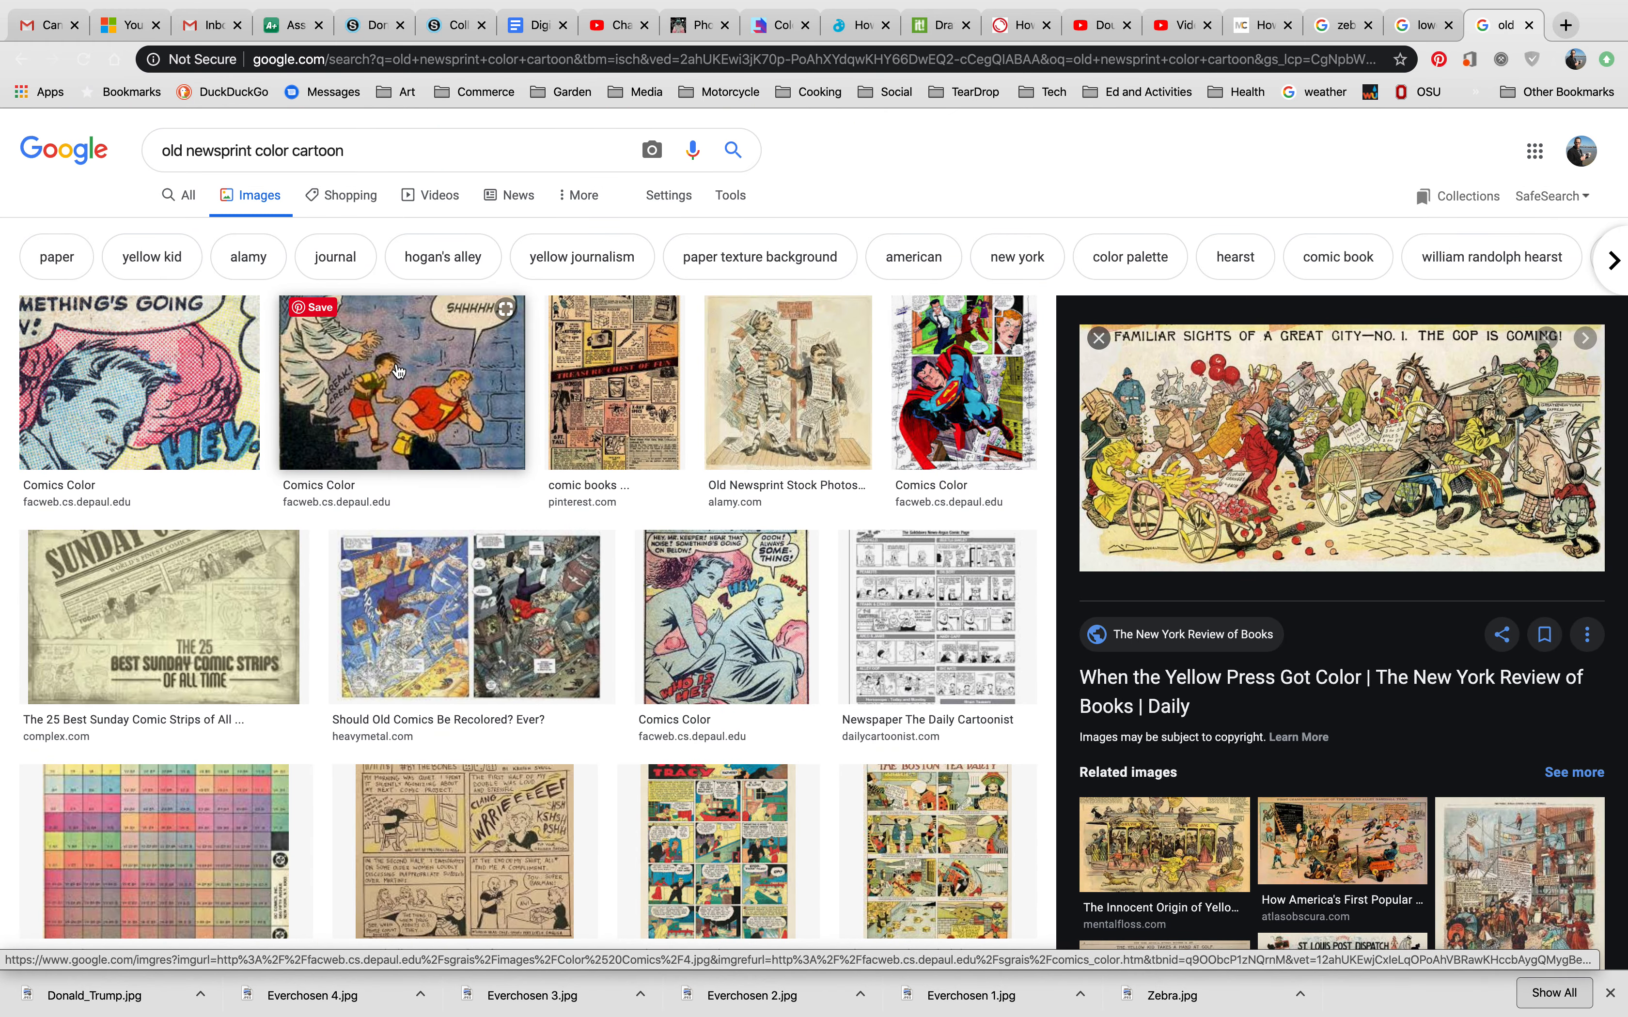
pyautogui.click(401, 368)
pyautogui.moveTo(1323, 292)
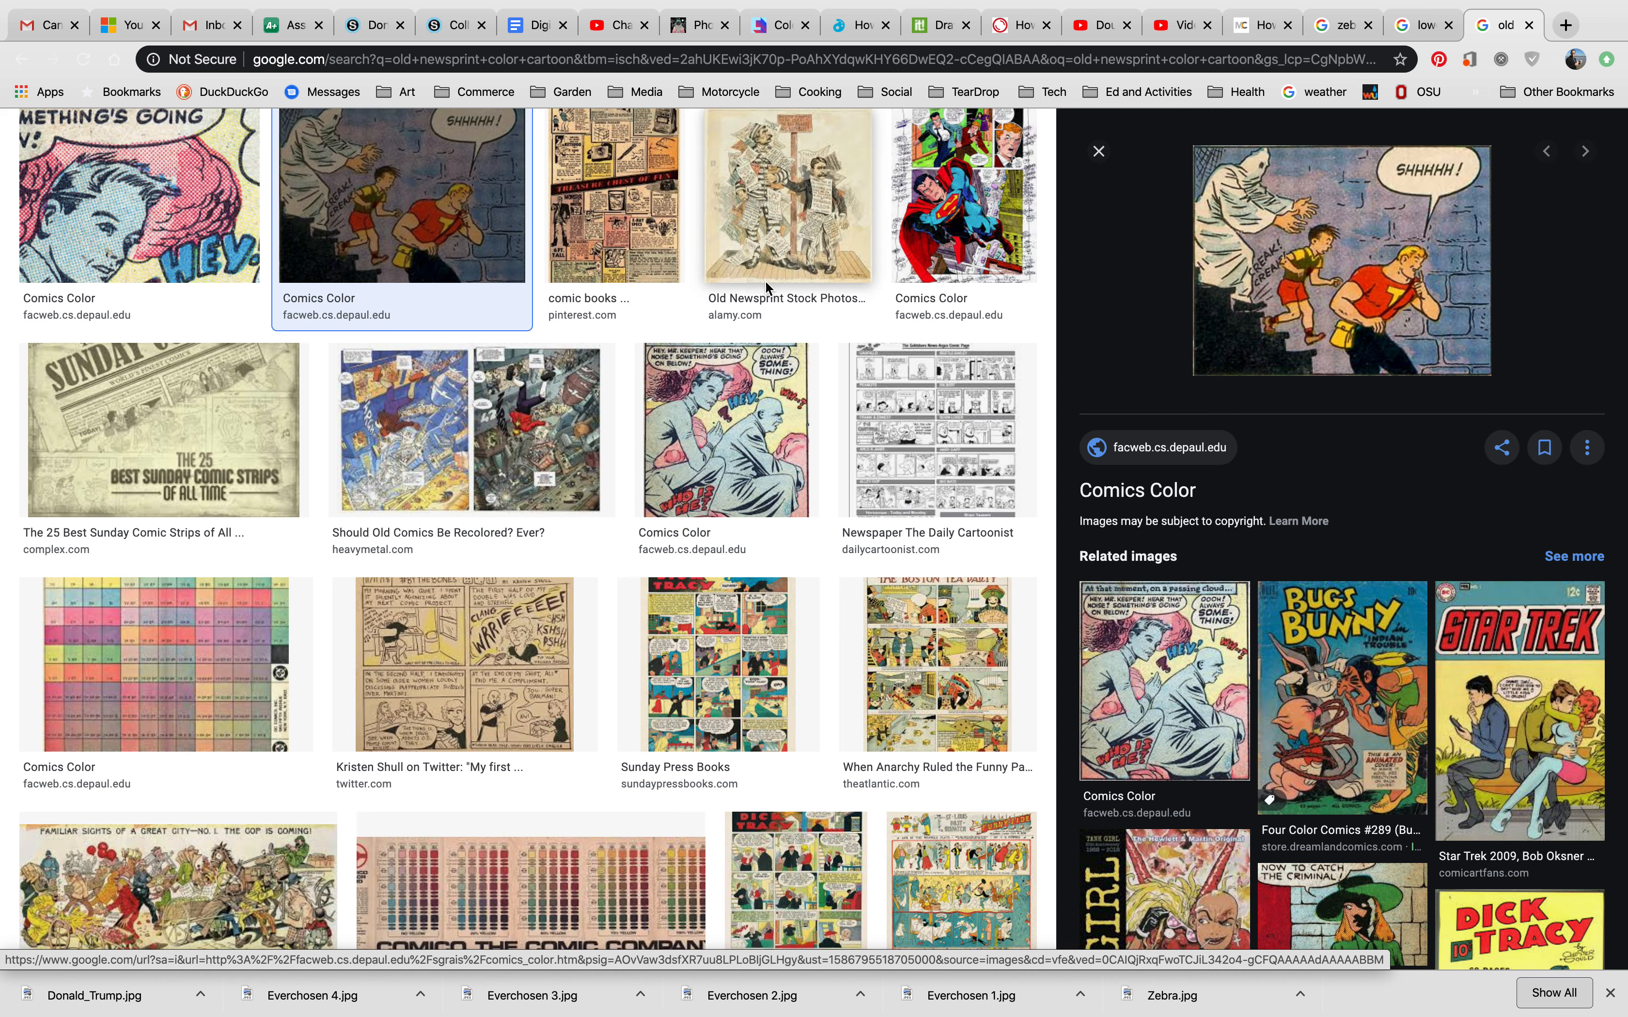
pyautogui.press('super+Tab')
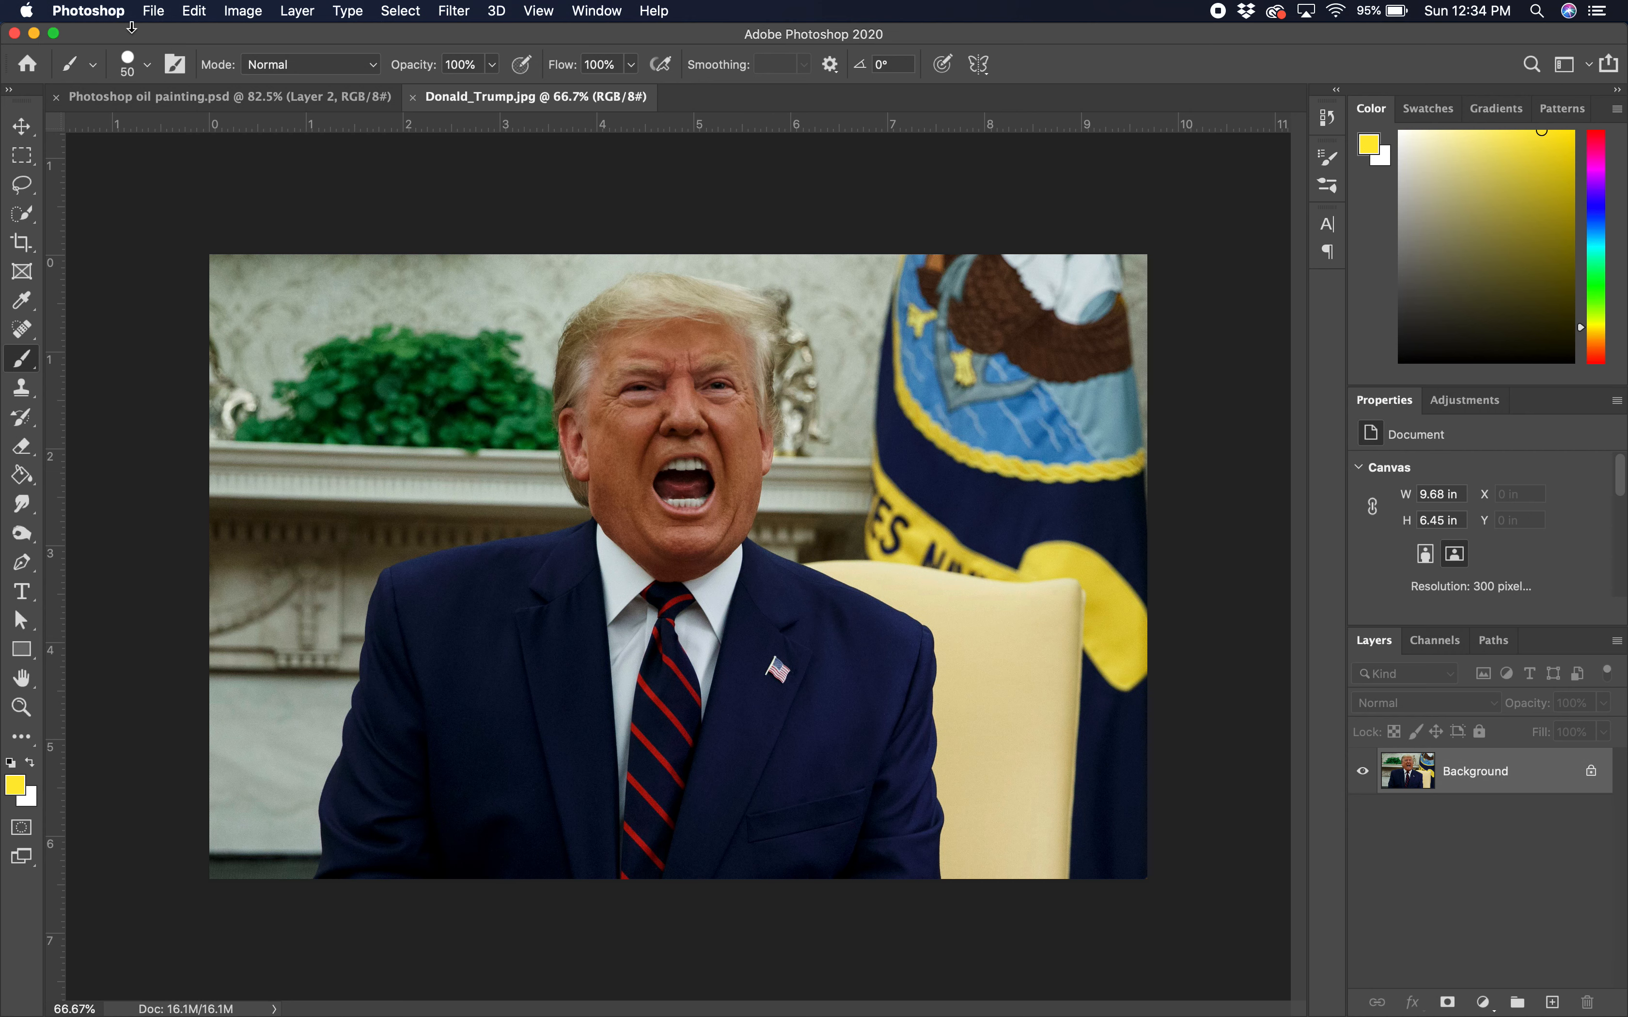
# Step: Create Untitled-1 as a white 4 × 5 inch document at 300 ppi
pyautogui.click(161, 12)
pyautogui.click(170, 34)
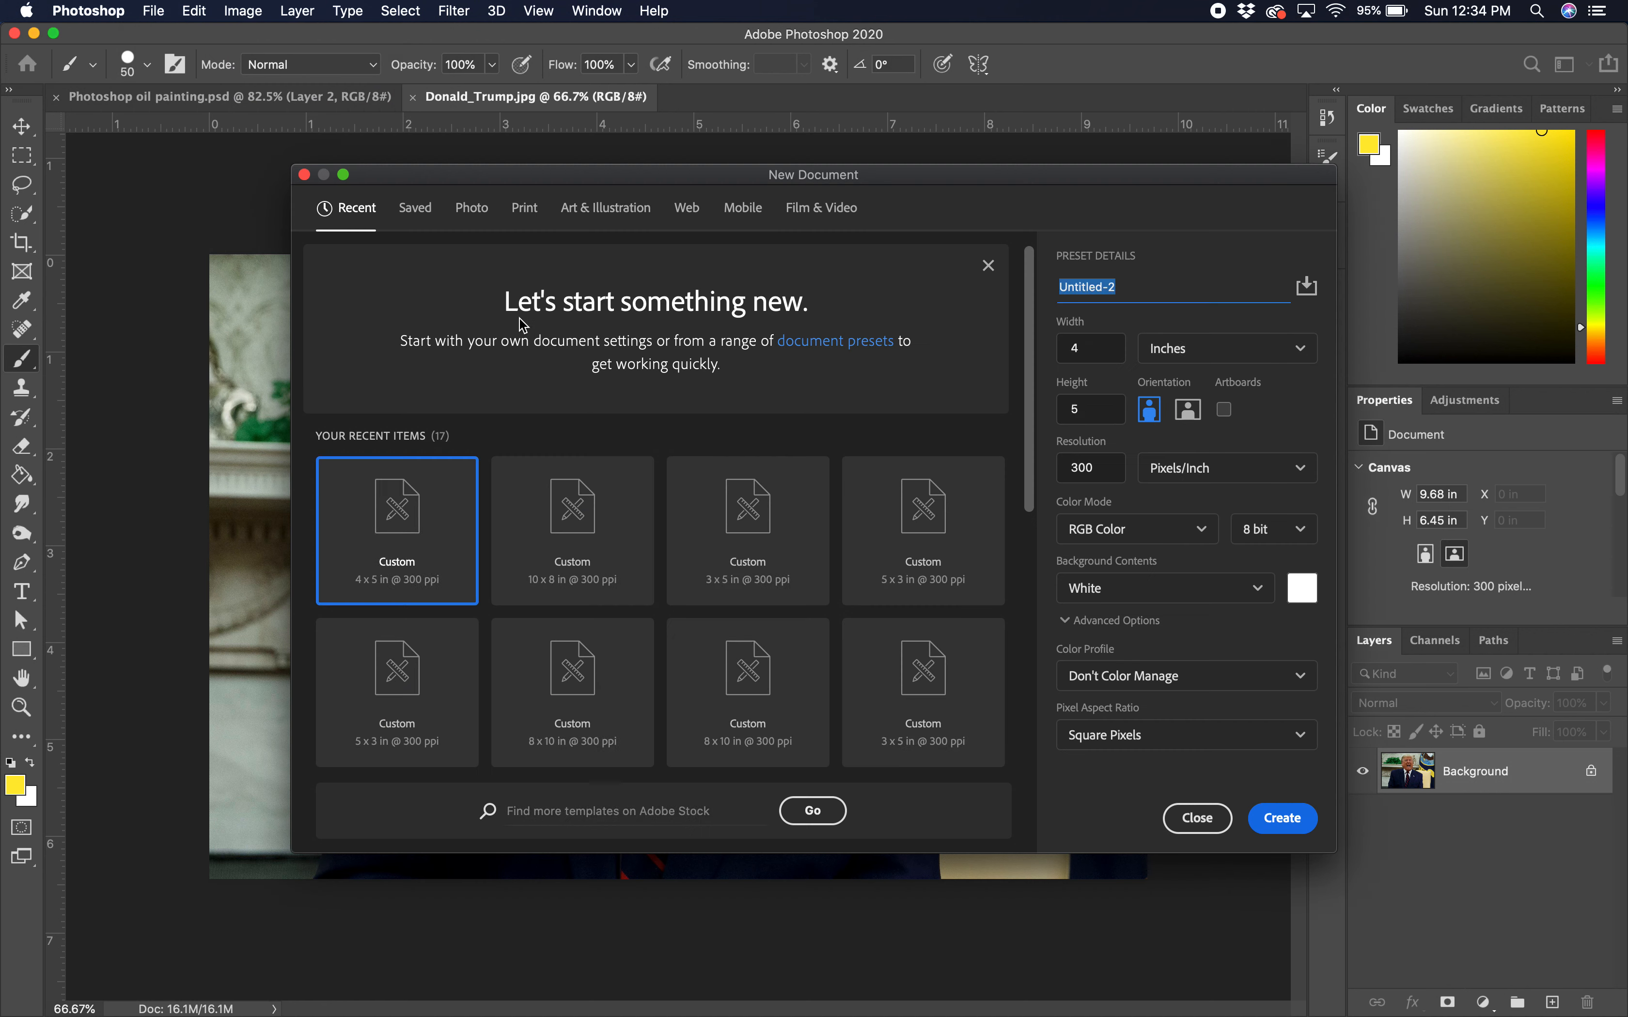
pyautogui.click(1180, 357)
pyautogui.click(1186, 429)
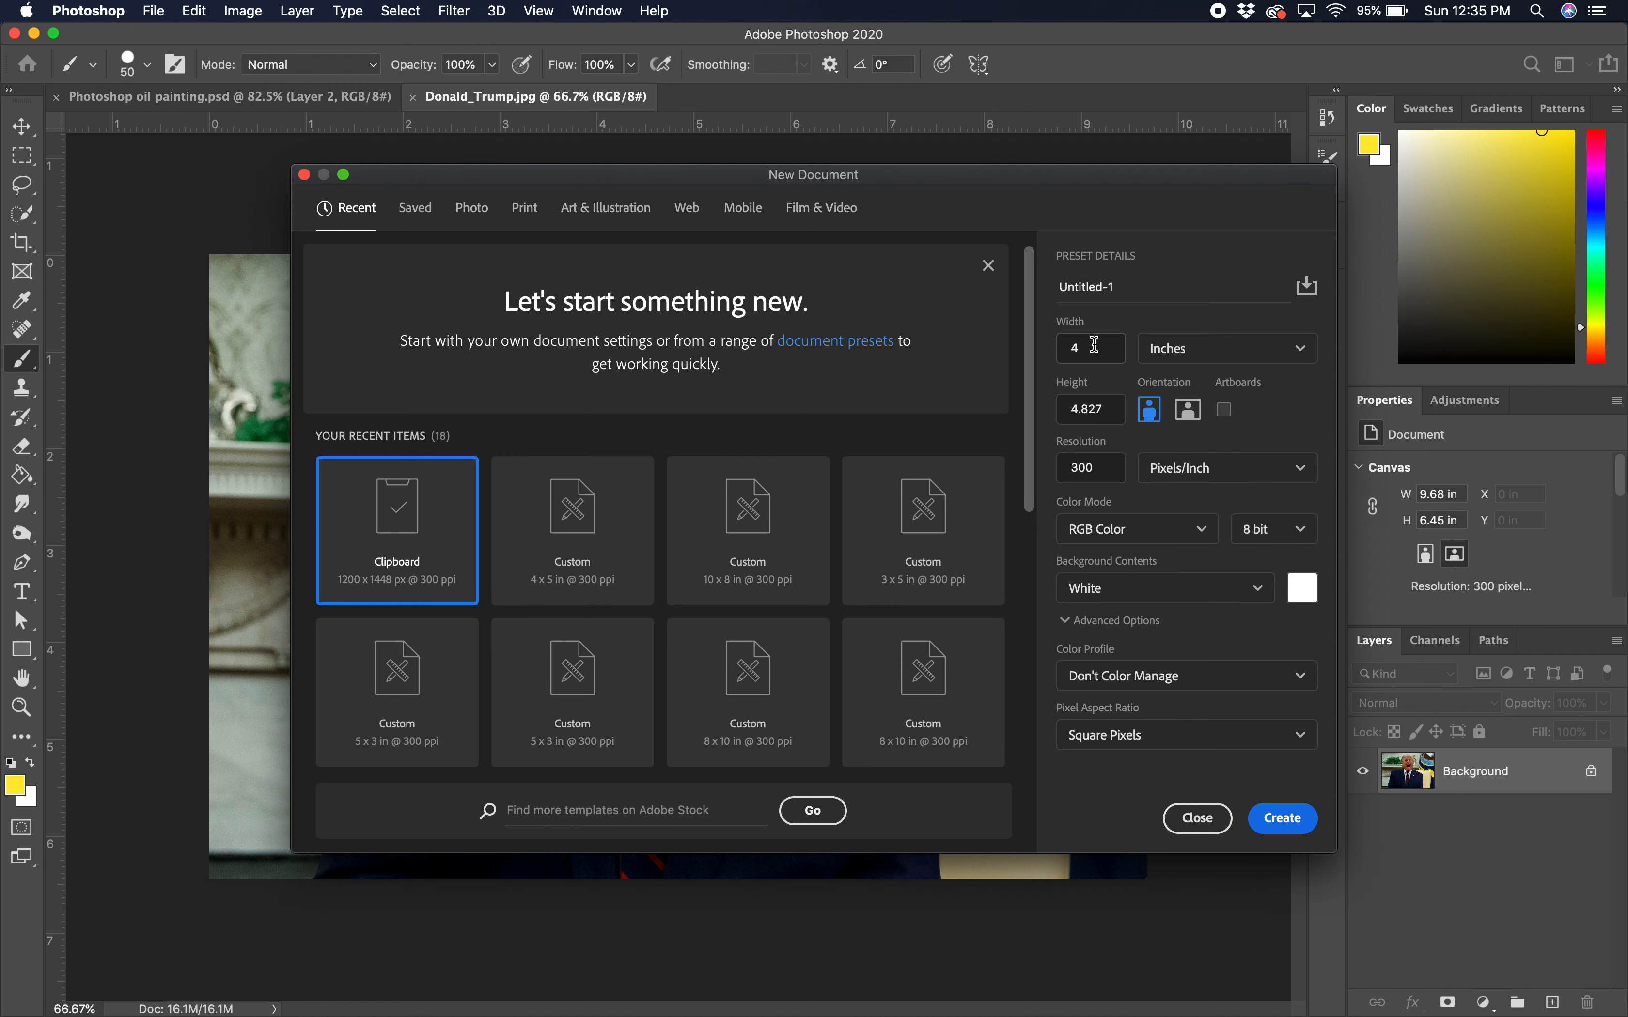
pyautogui.click(1073, 412)
pyautogui.doubleClick(1091, 408)
pyautogui.write('5')
pyautogui.click(1285, 826)
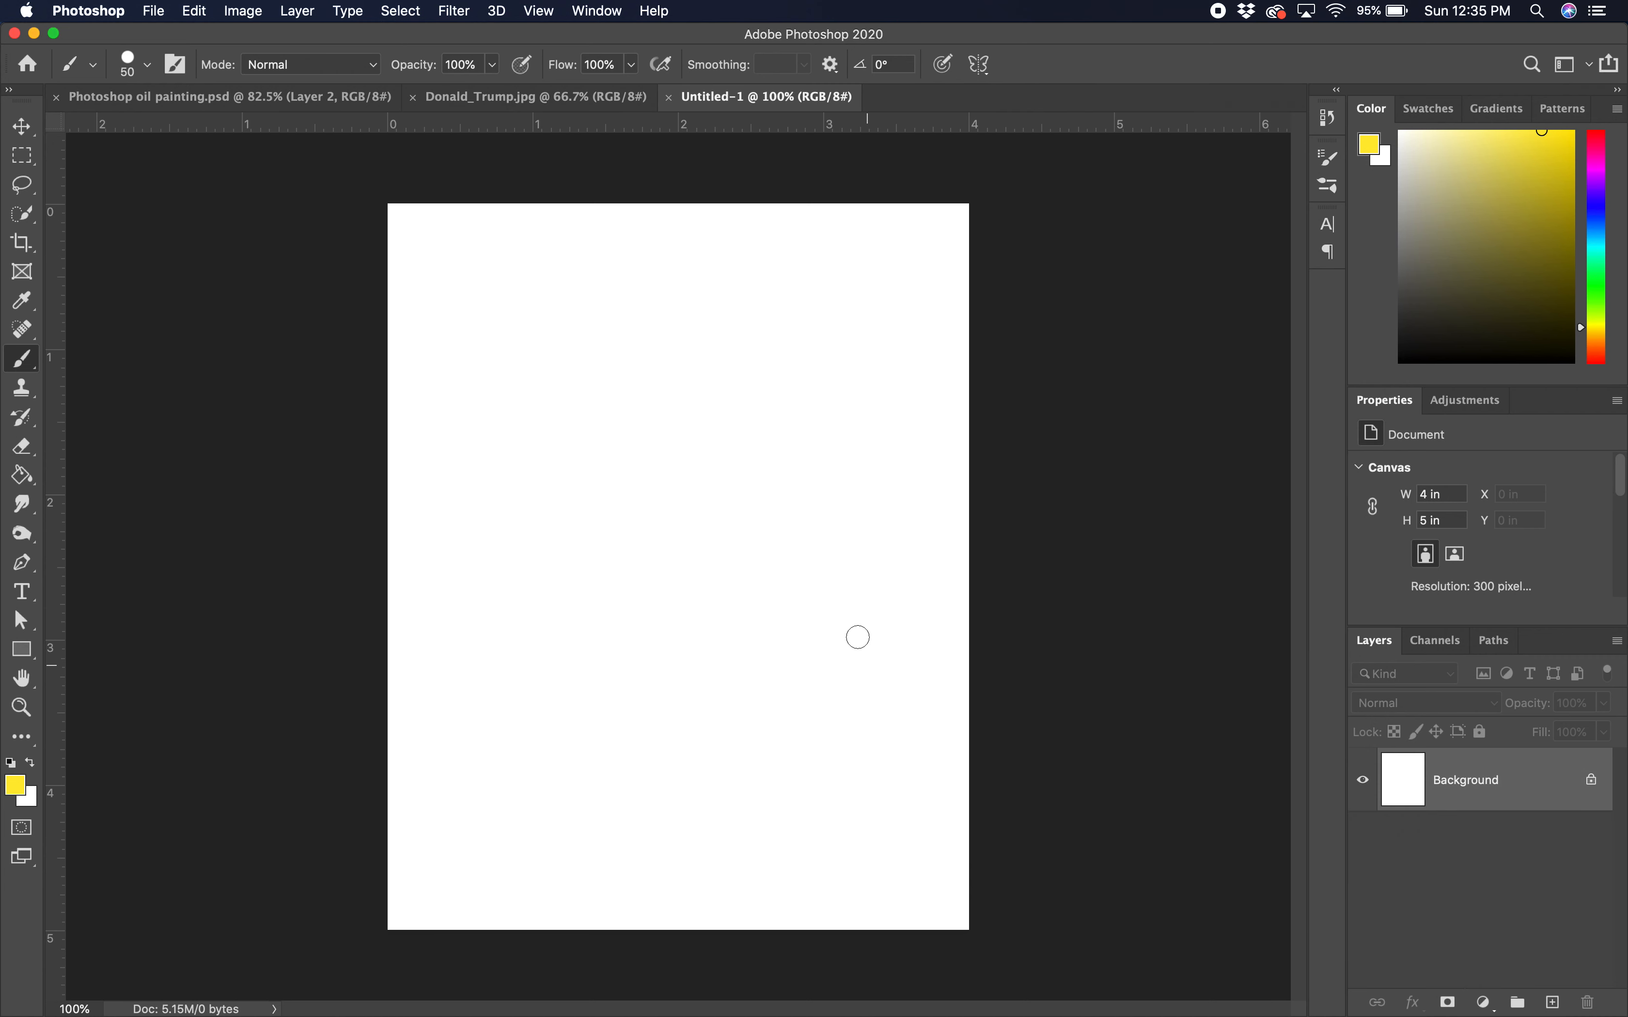
# Step: Copy a rectangular area around the man in Donald_Trump.jpg and paste it into Untitled-1
pyautogui.click(482, 99)
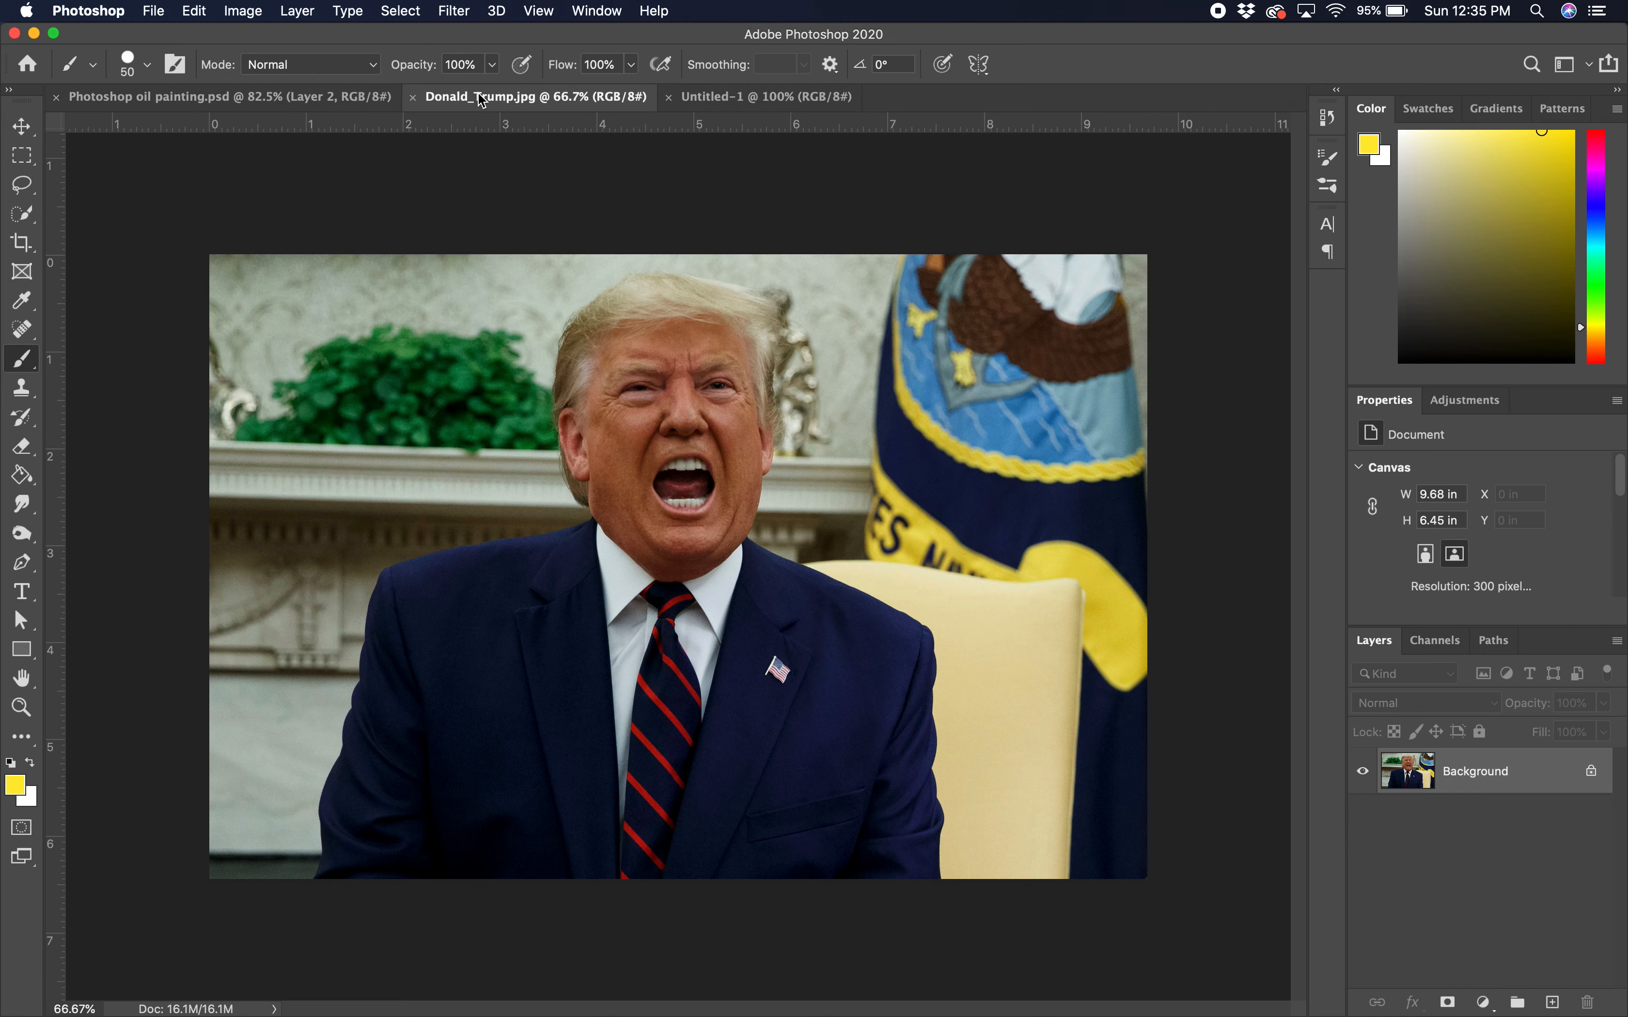
pyautogui.click(22, 156)
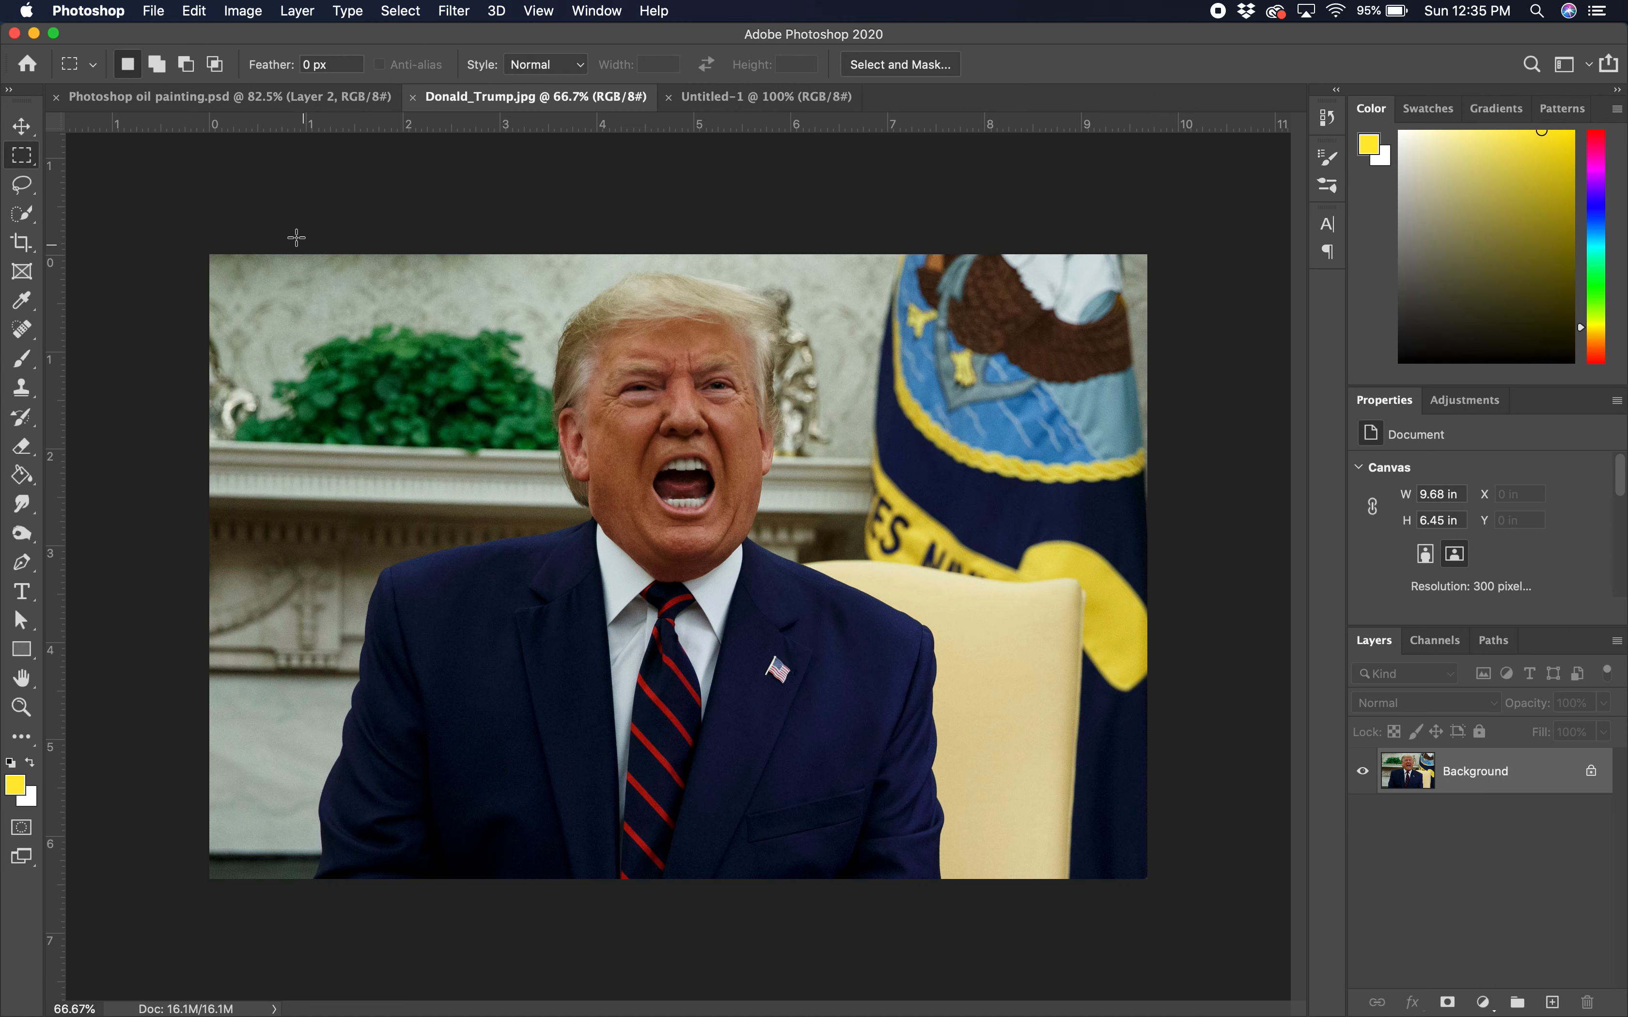
pyautogui.moveTo(280, 235); pyautogui.dragTo(1067, 867)
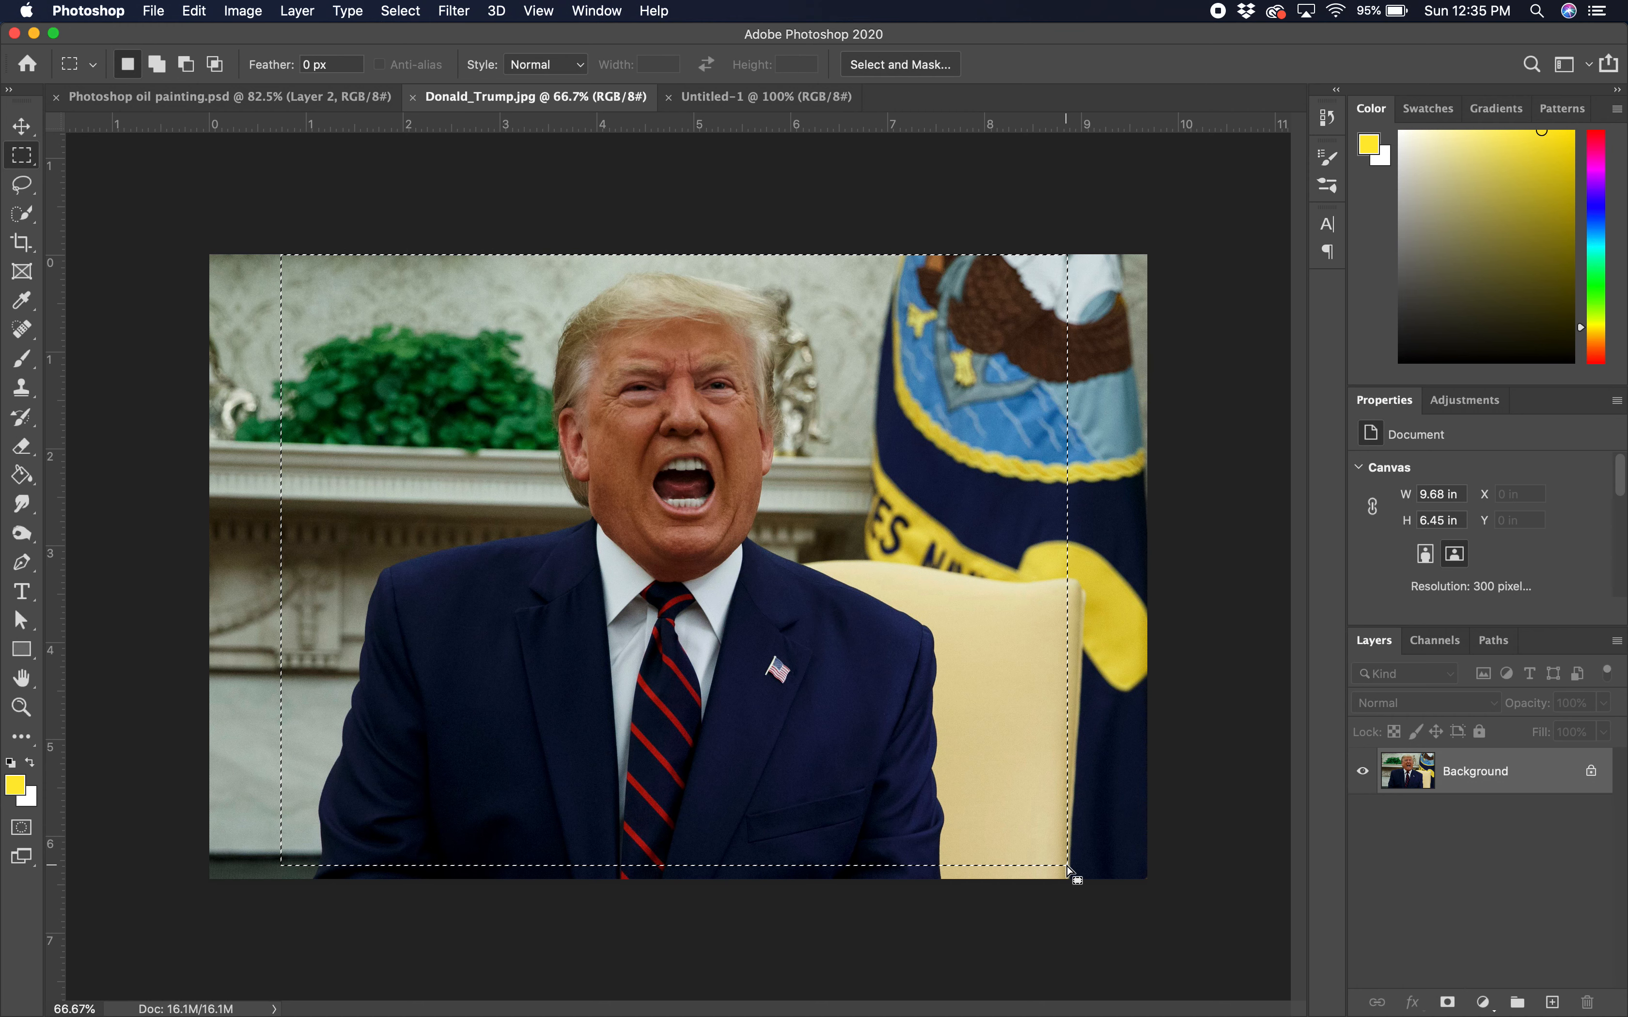
pyautogui.press('super+c')
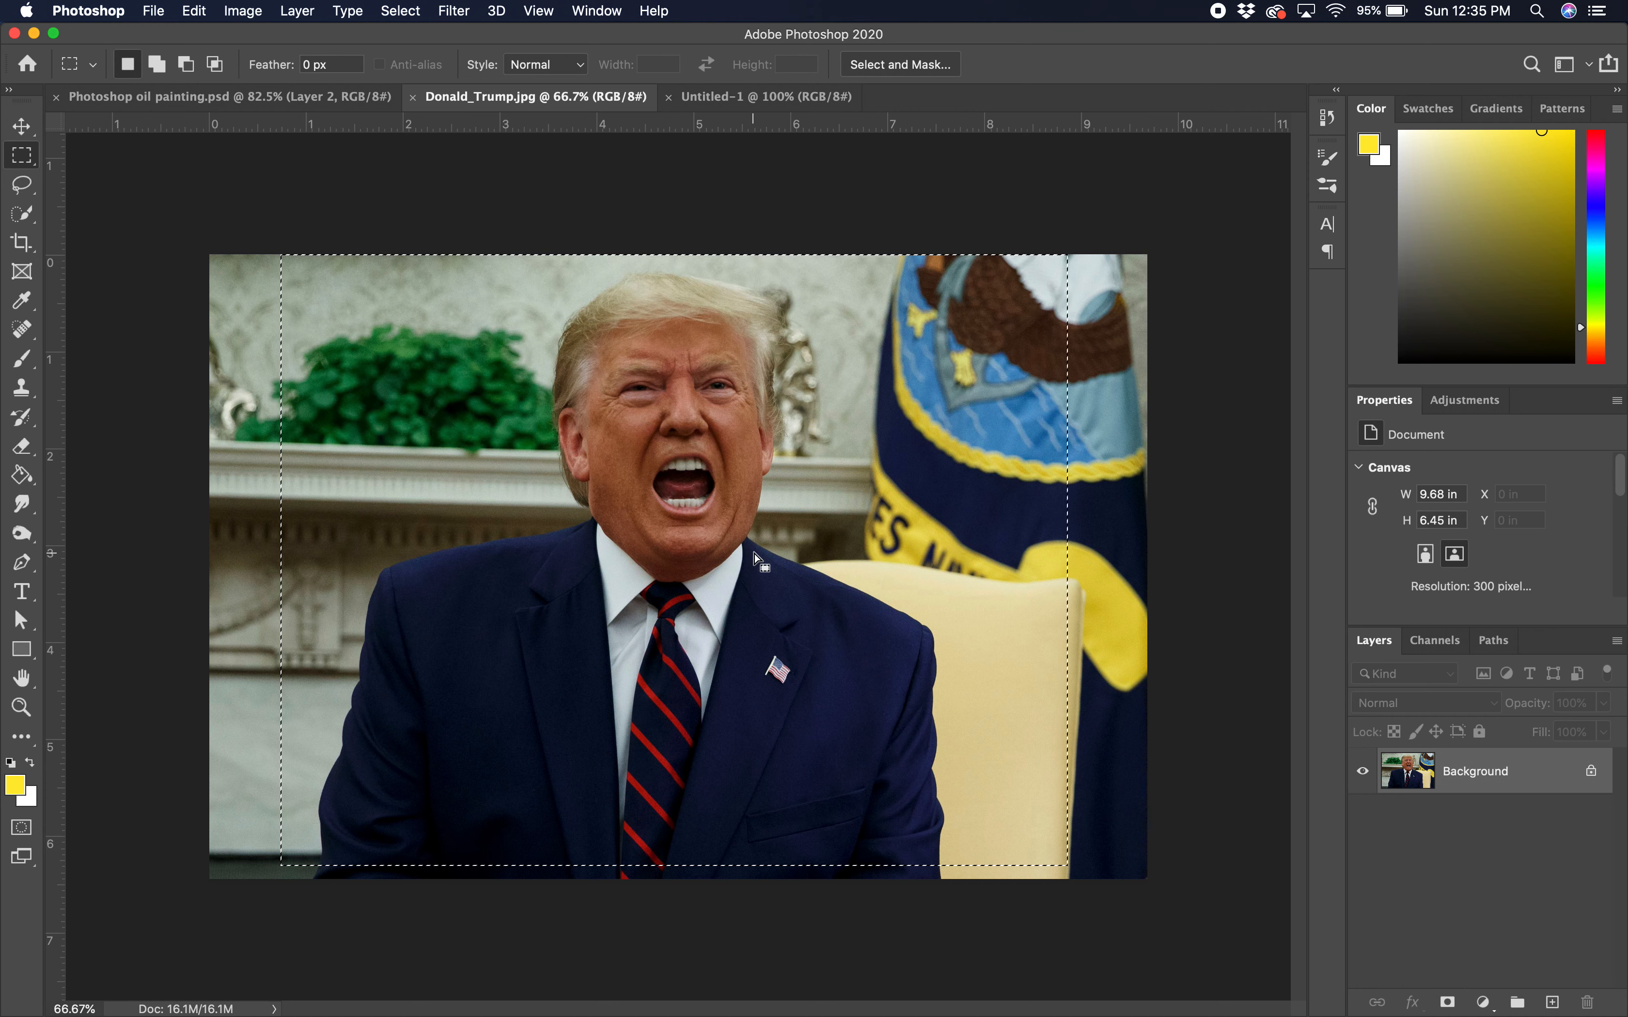
pyautogui.click(753, 100)
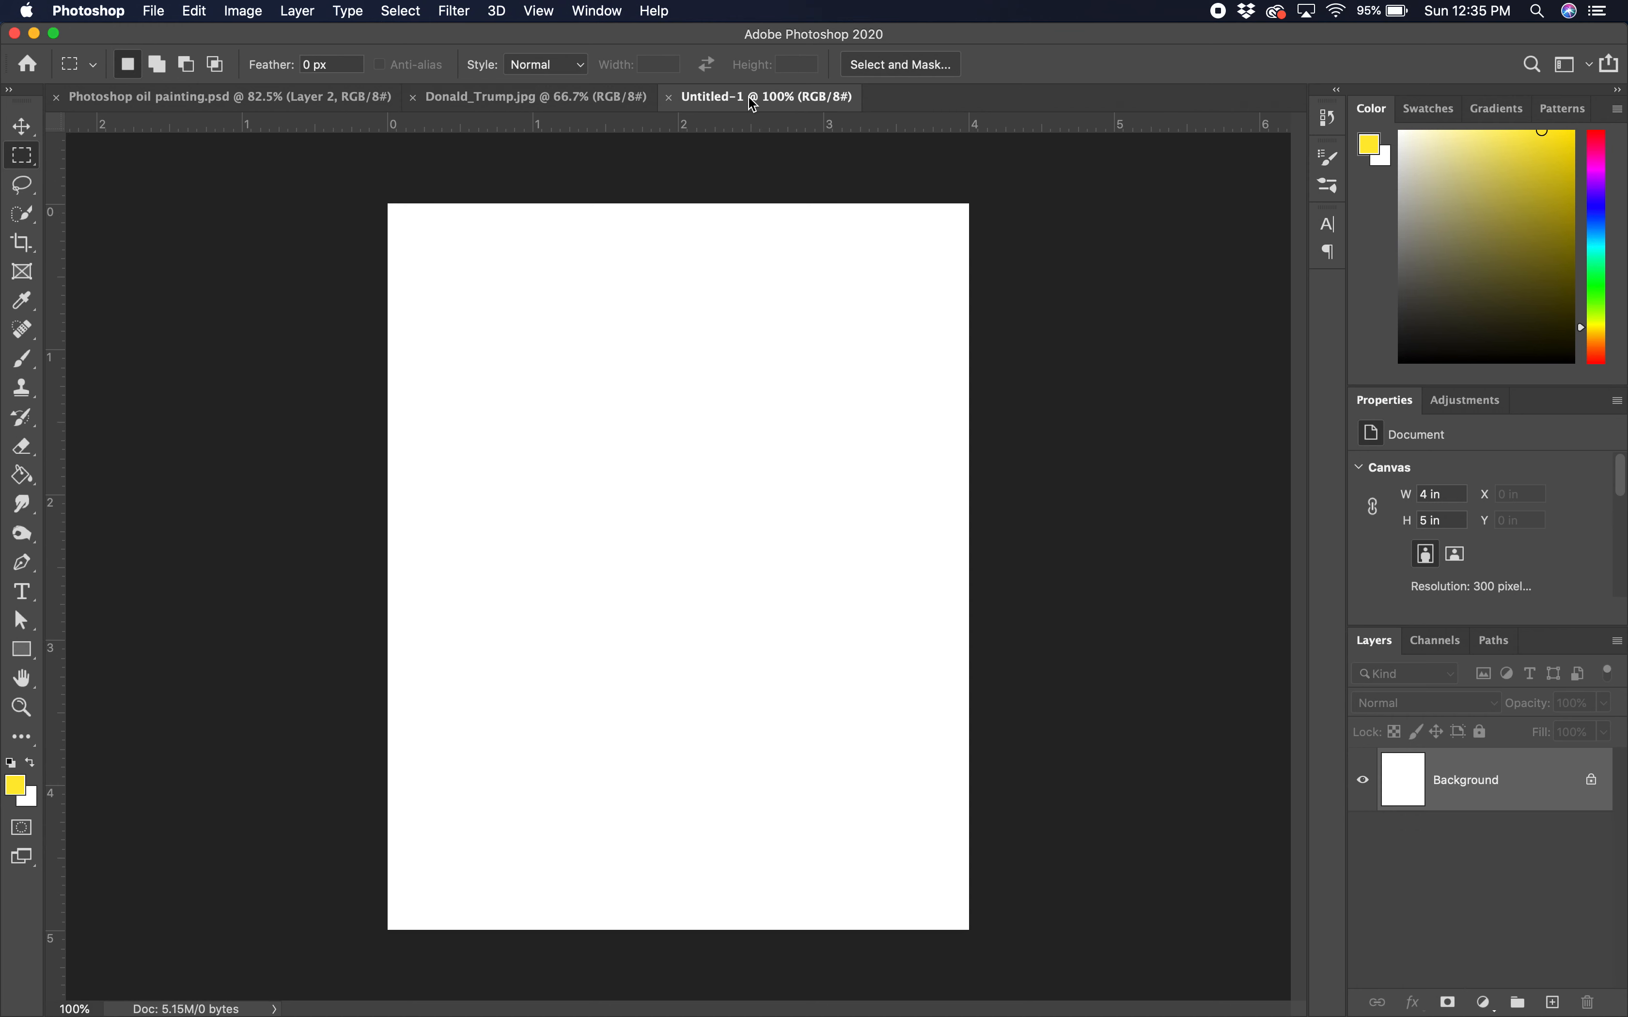
pyautogui.press('super+v')
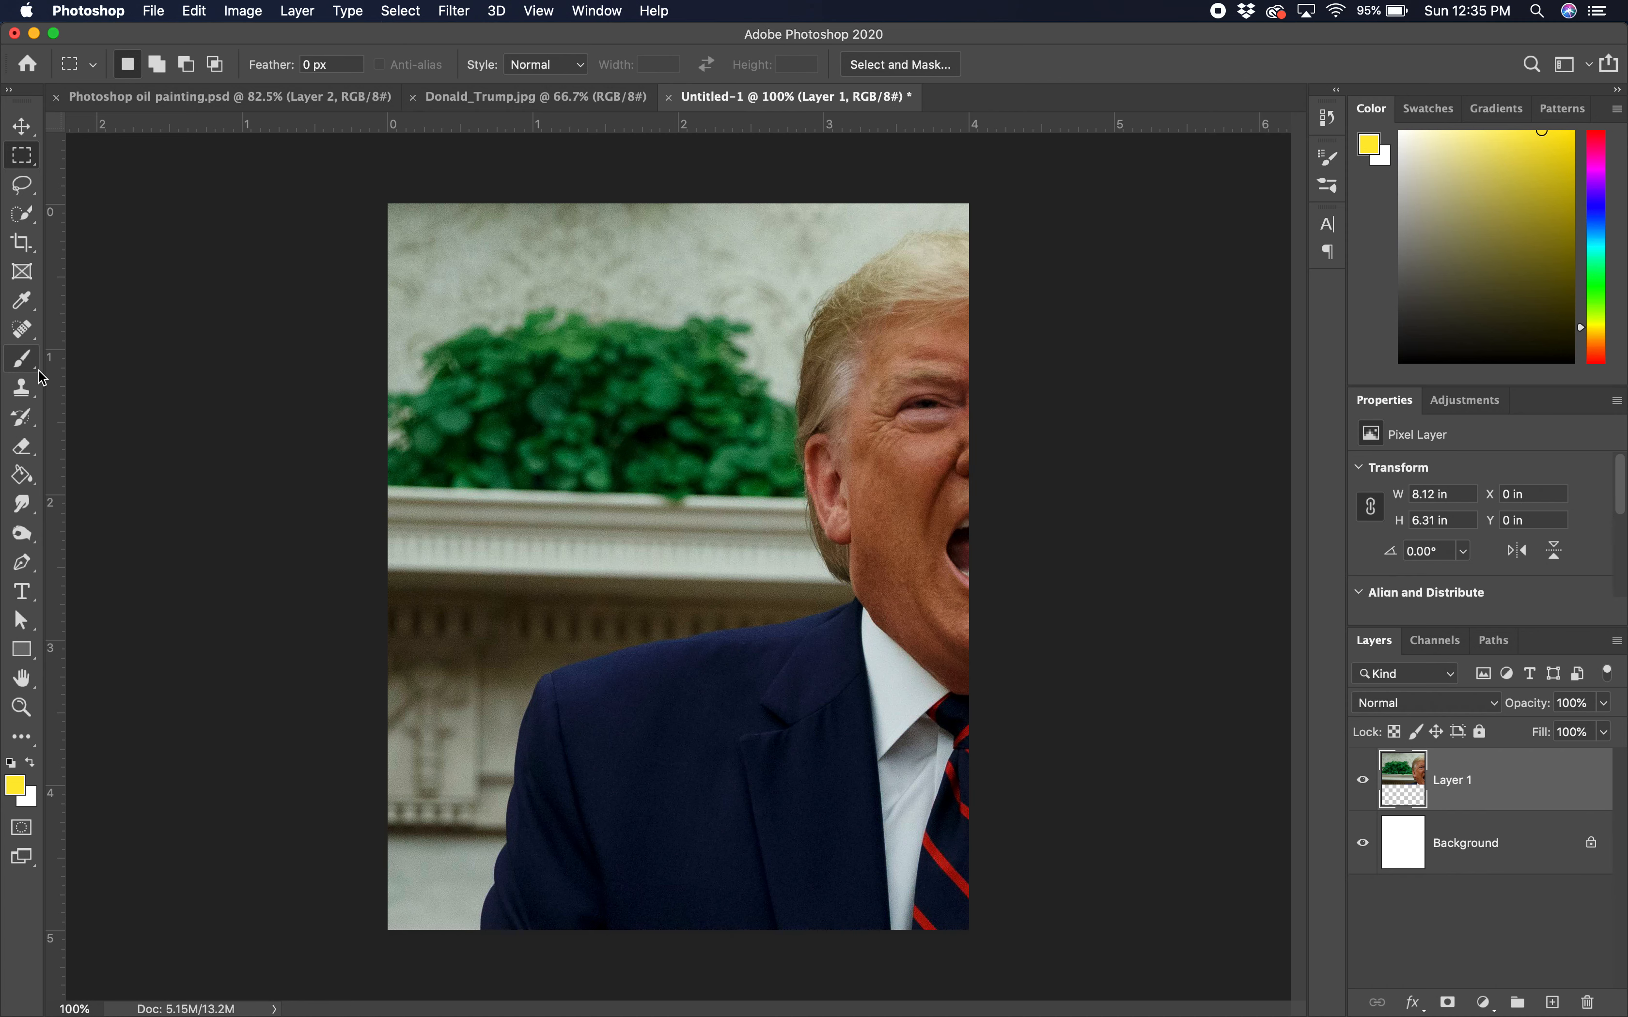
# Step: Slide Layer 1 left so the face sits centred on the canvas
pyautogui.click(21, 126)
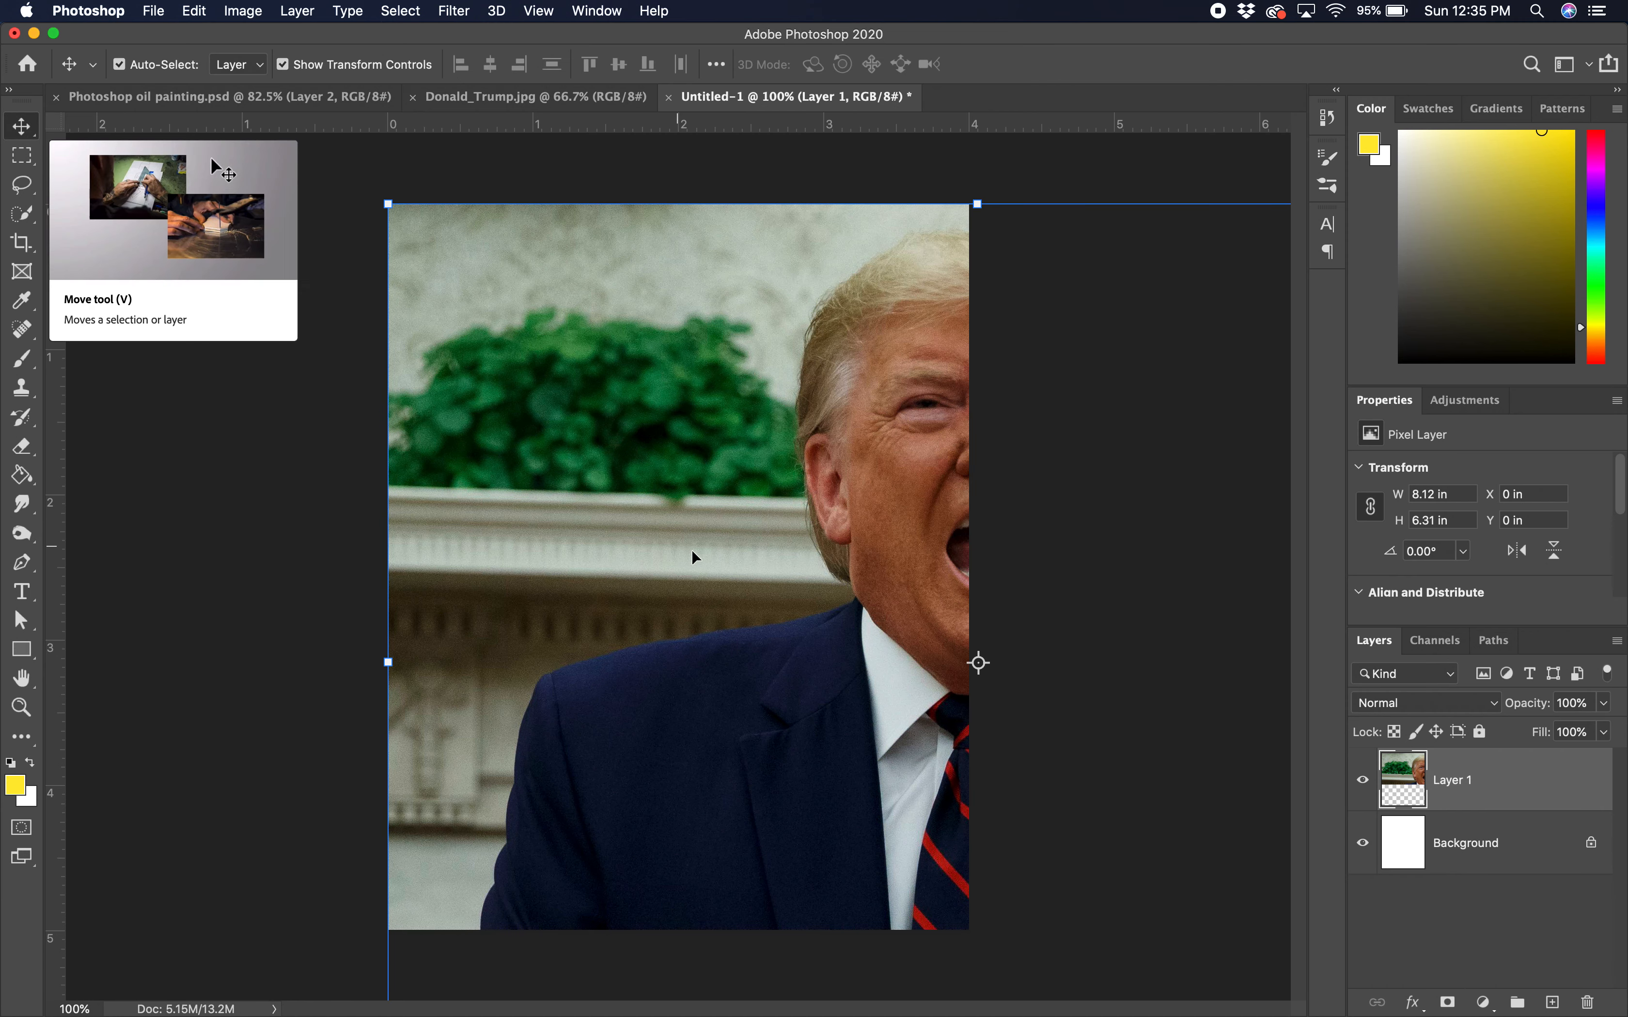
pyautogui.moveTo(784, 576); pyautogui.dragTo(497, 582)
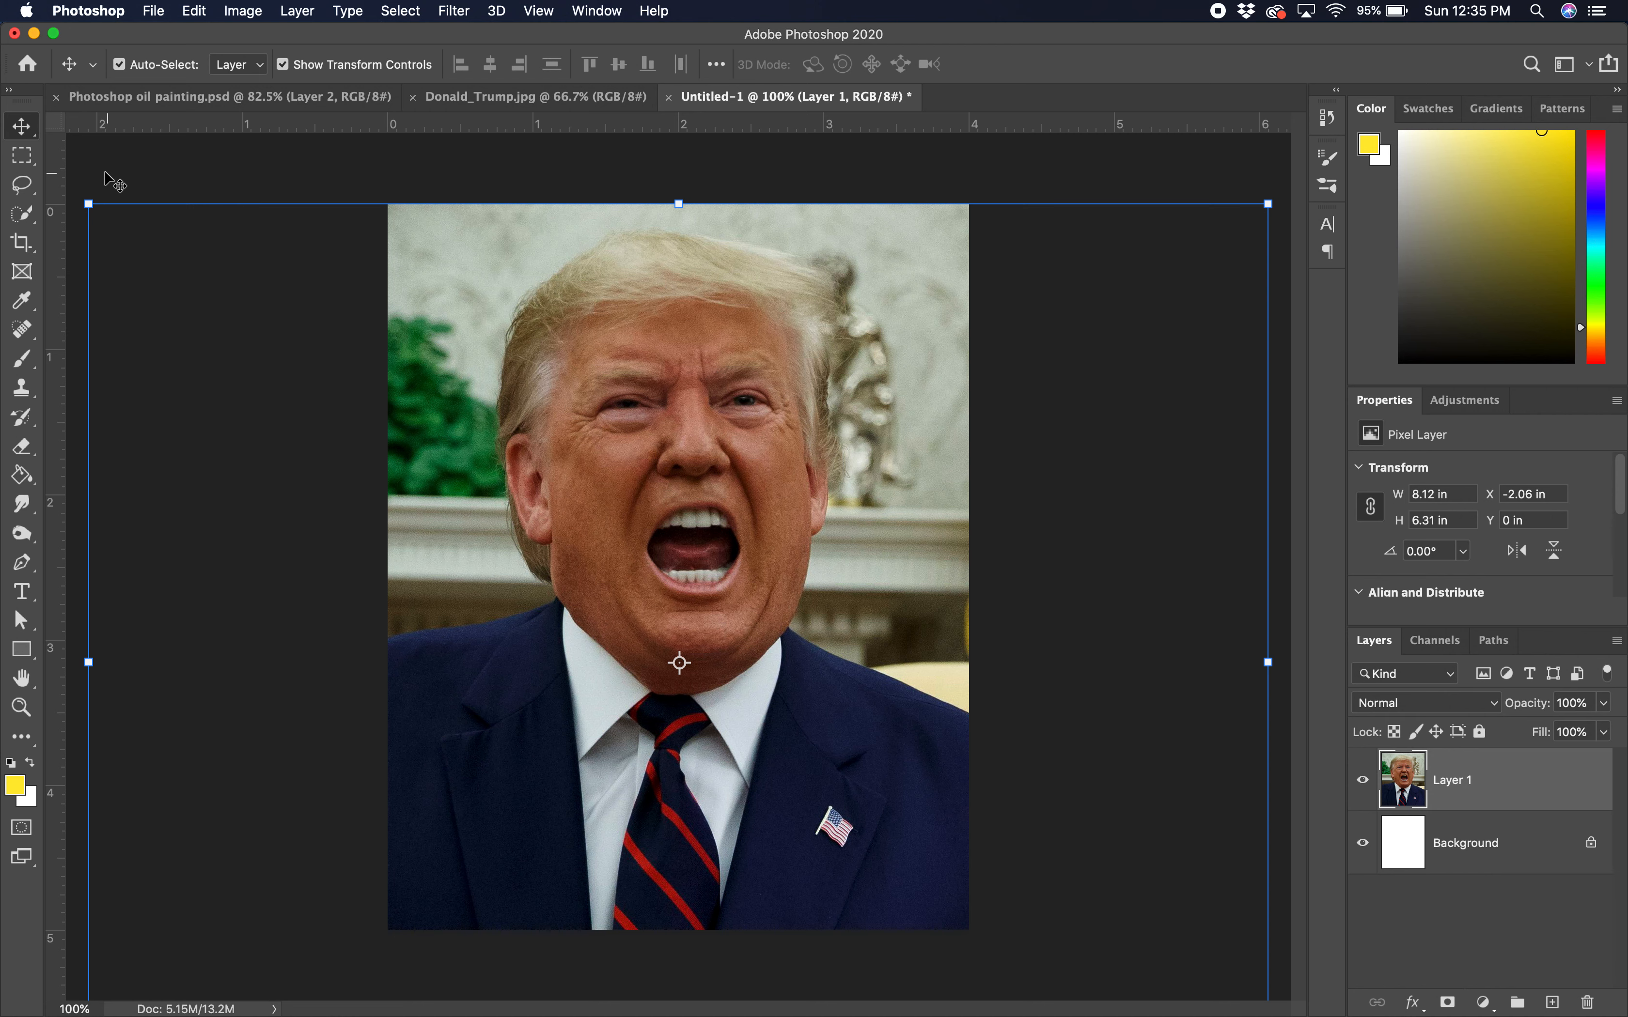
pyautogui.click(21, 213)
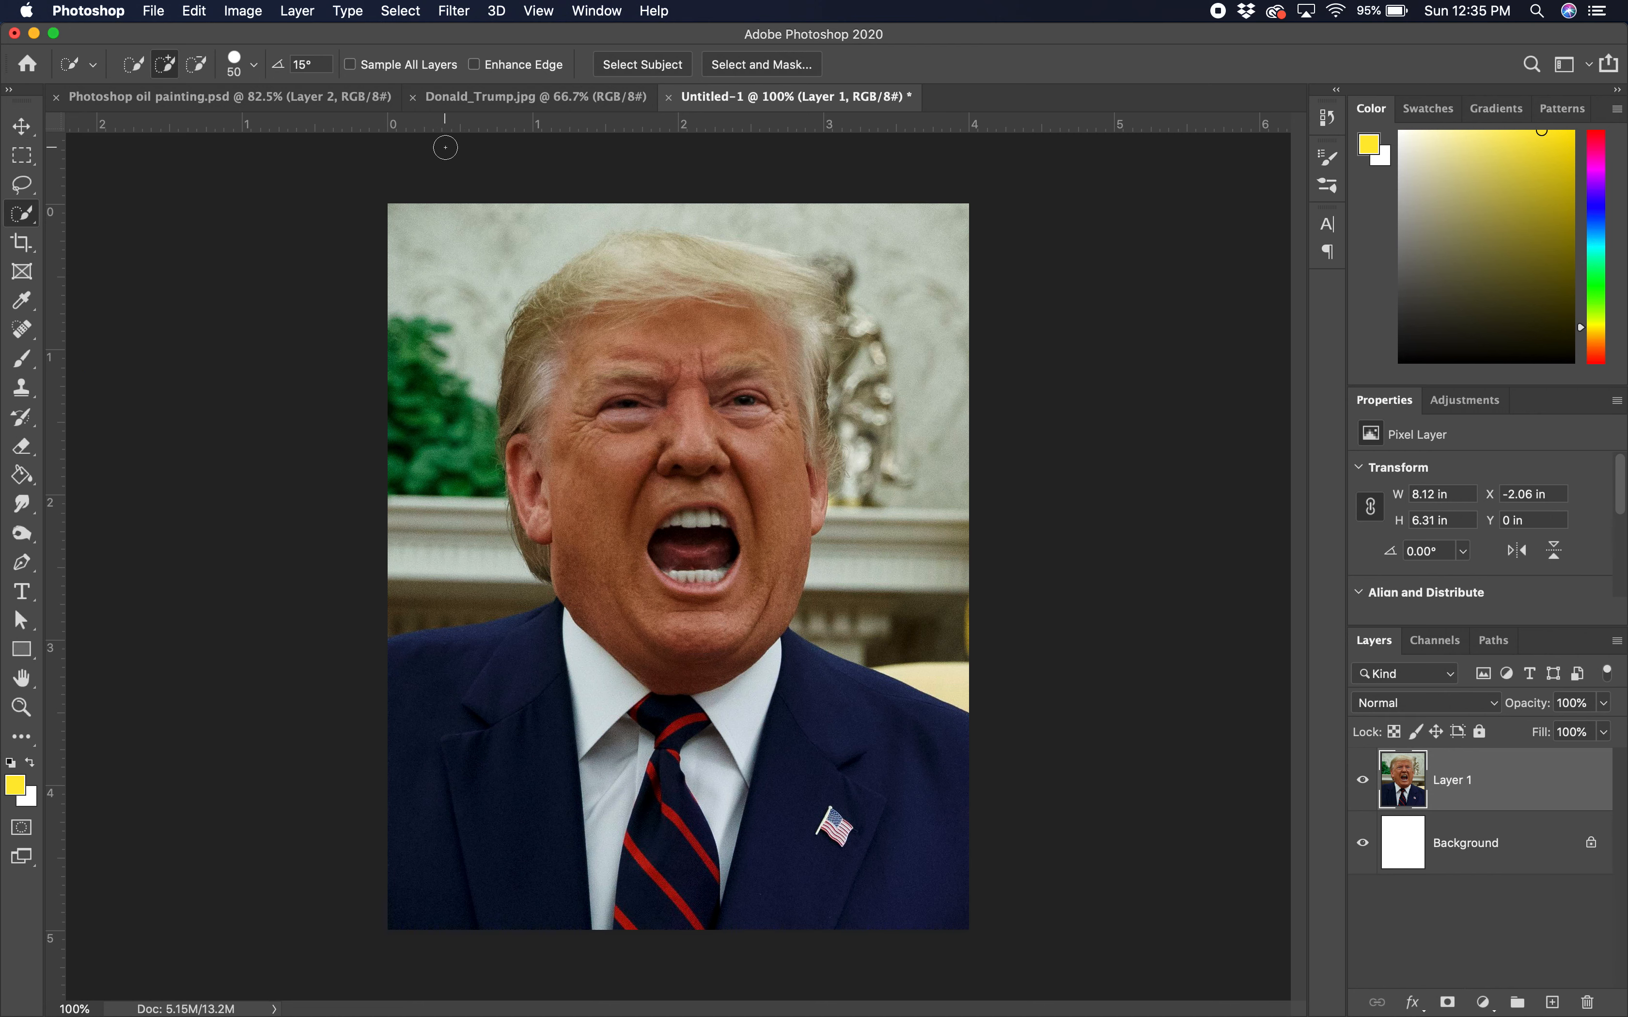
# Step: In Select and Mask, use Select Subject to select the man, then zoom in on the hairline
pyautogui.click(756, 65)
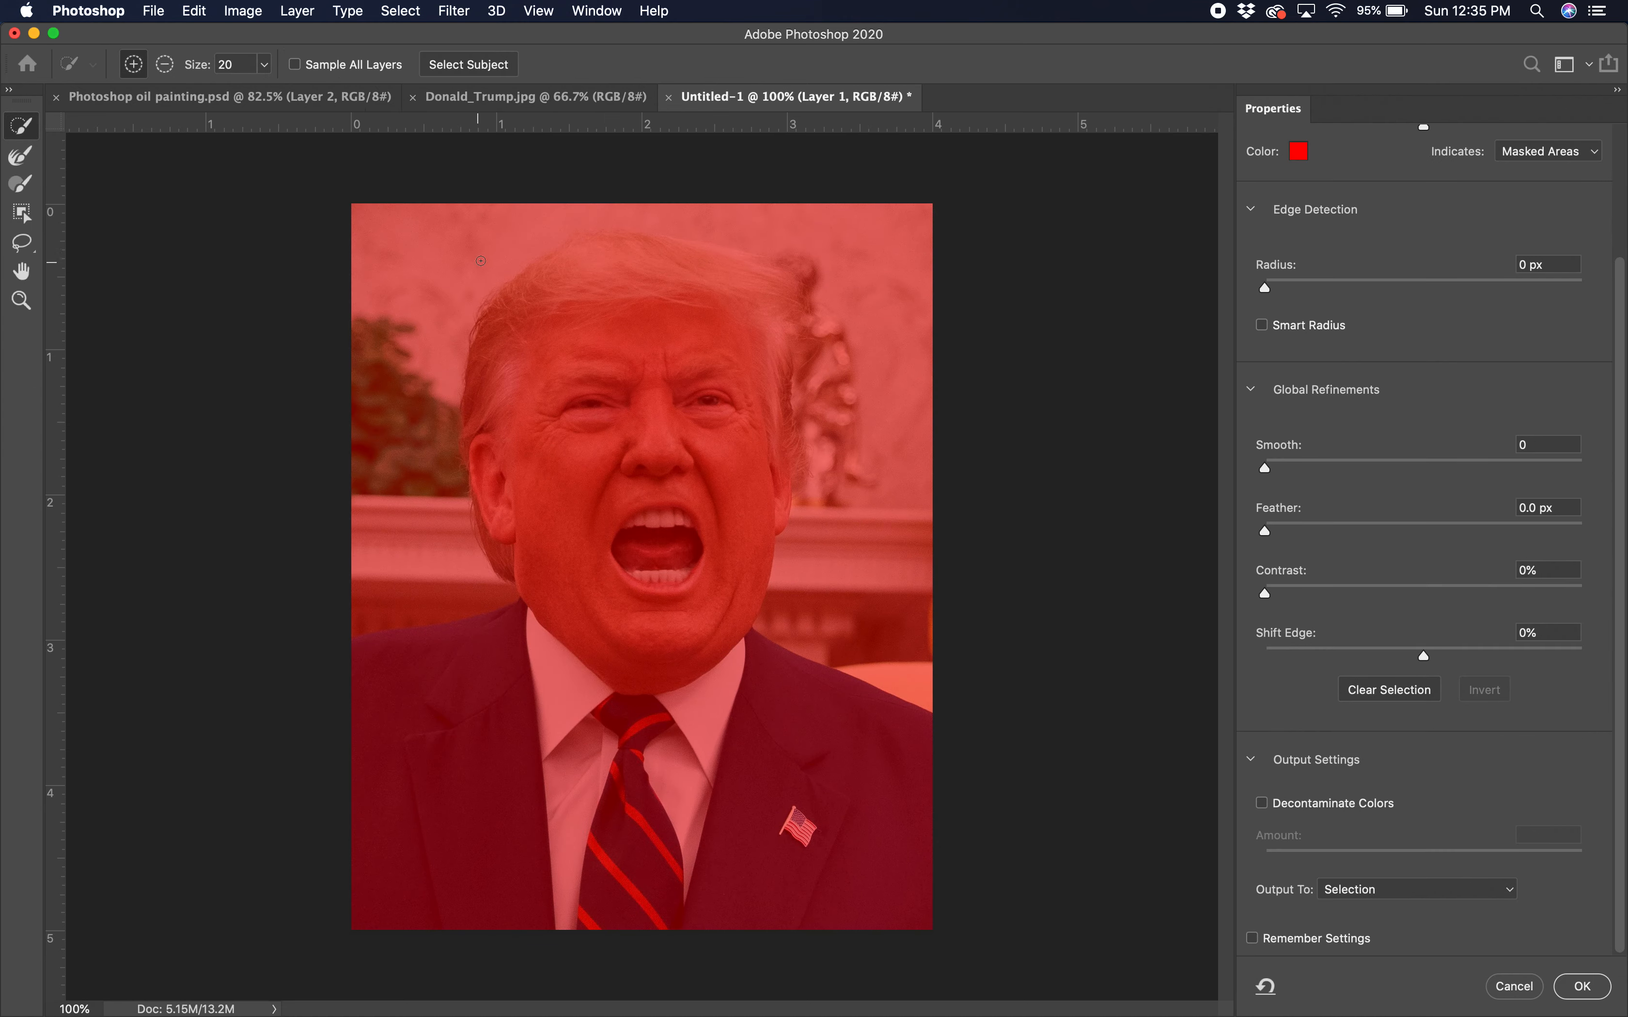
pyautogui.click(492, 64)
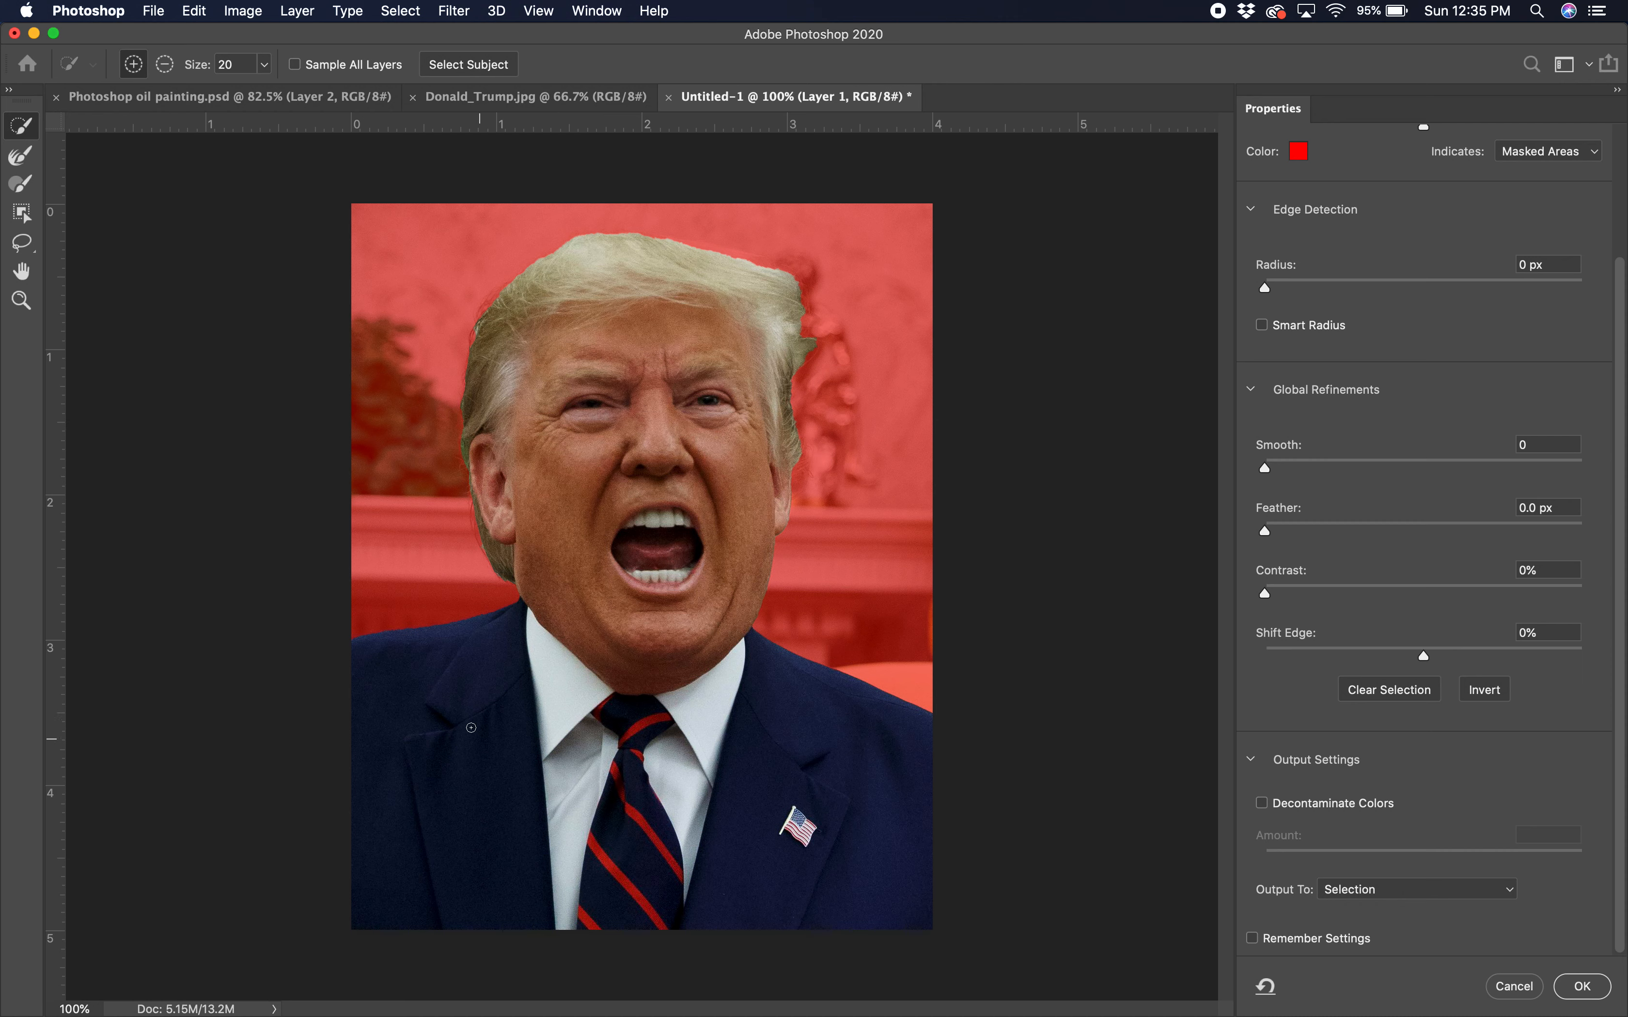
pyautogui.scroll(5, 504, 476)
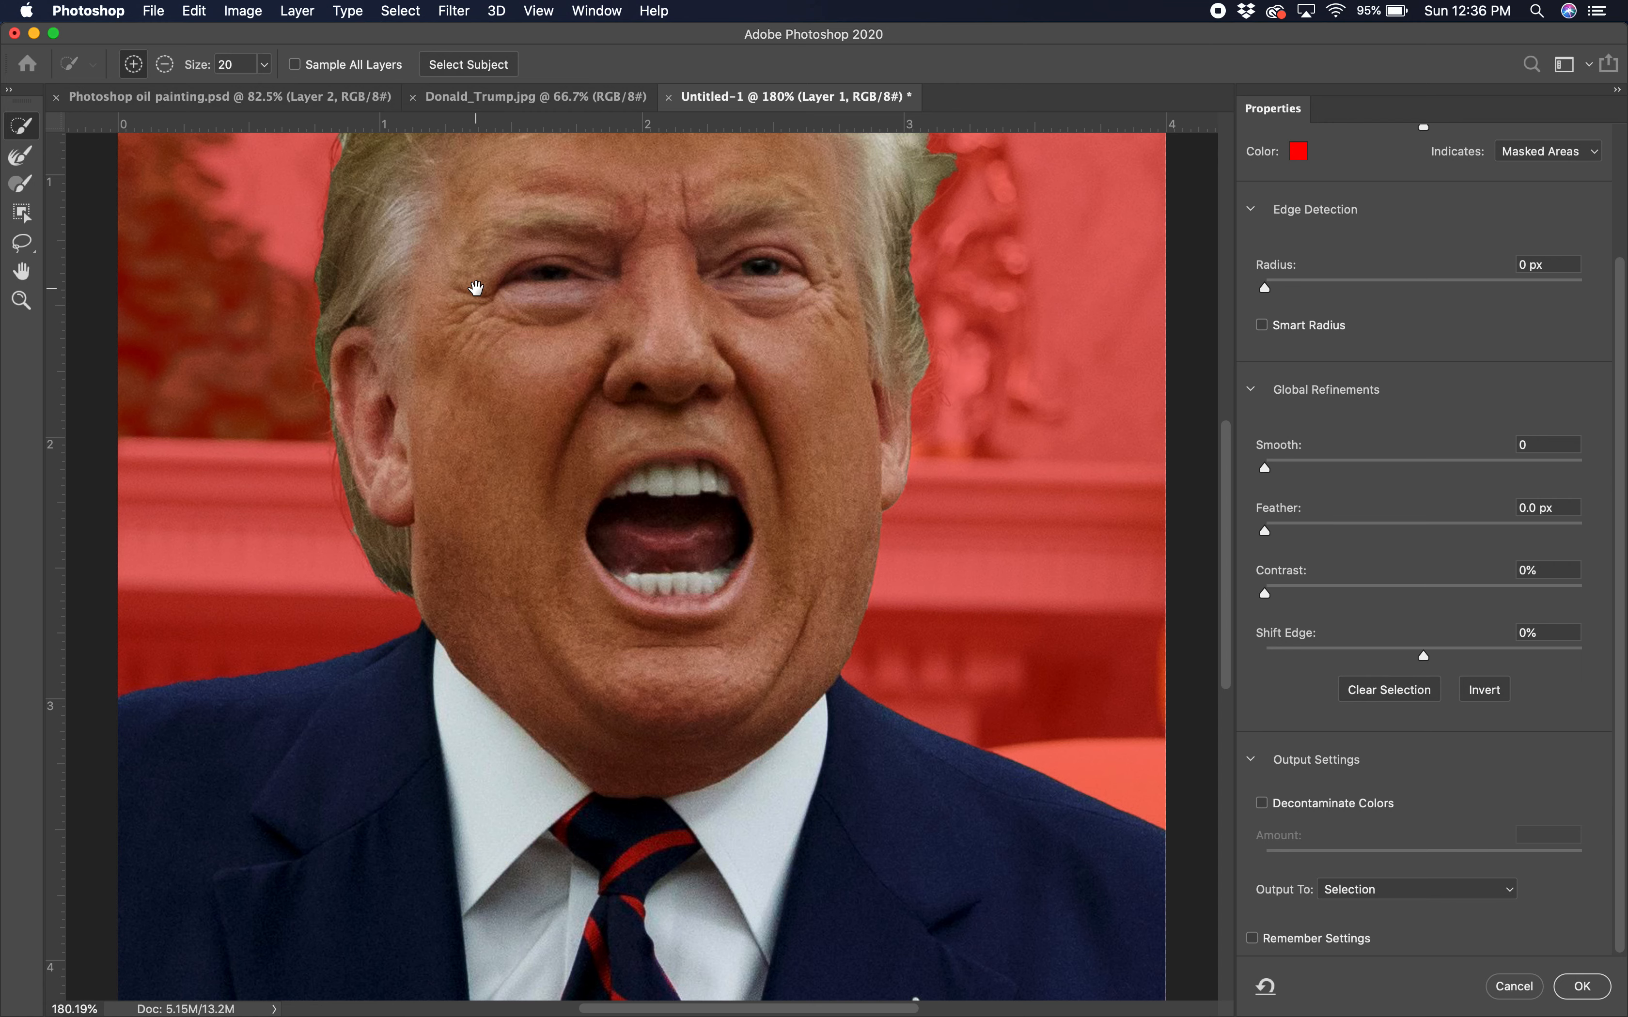
pyautogui.moveTo(476, 288); pyautogui.dragTo(658, 488)
pyautogui.scroll(4, 533, 452)
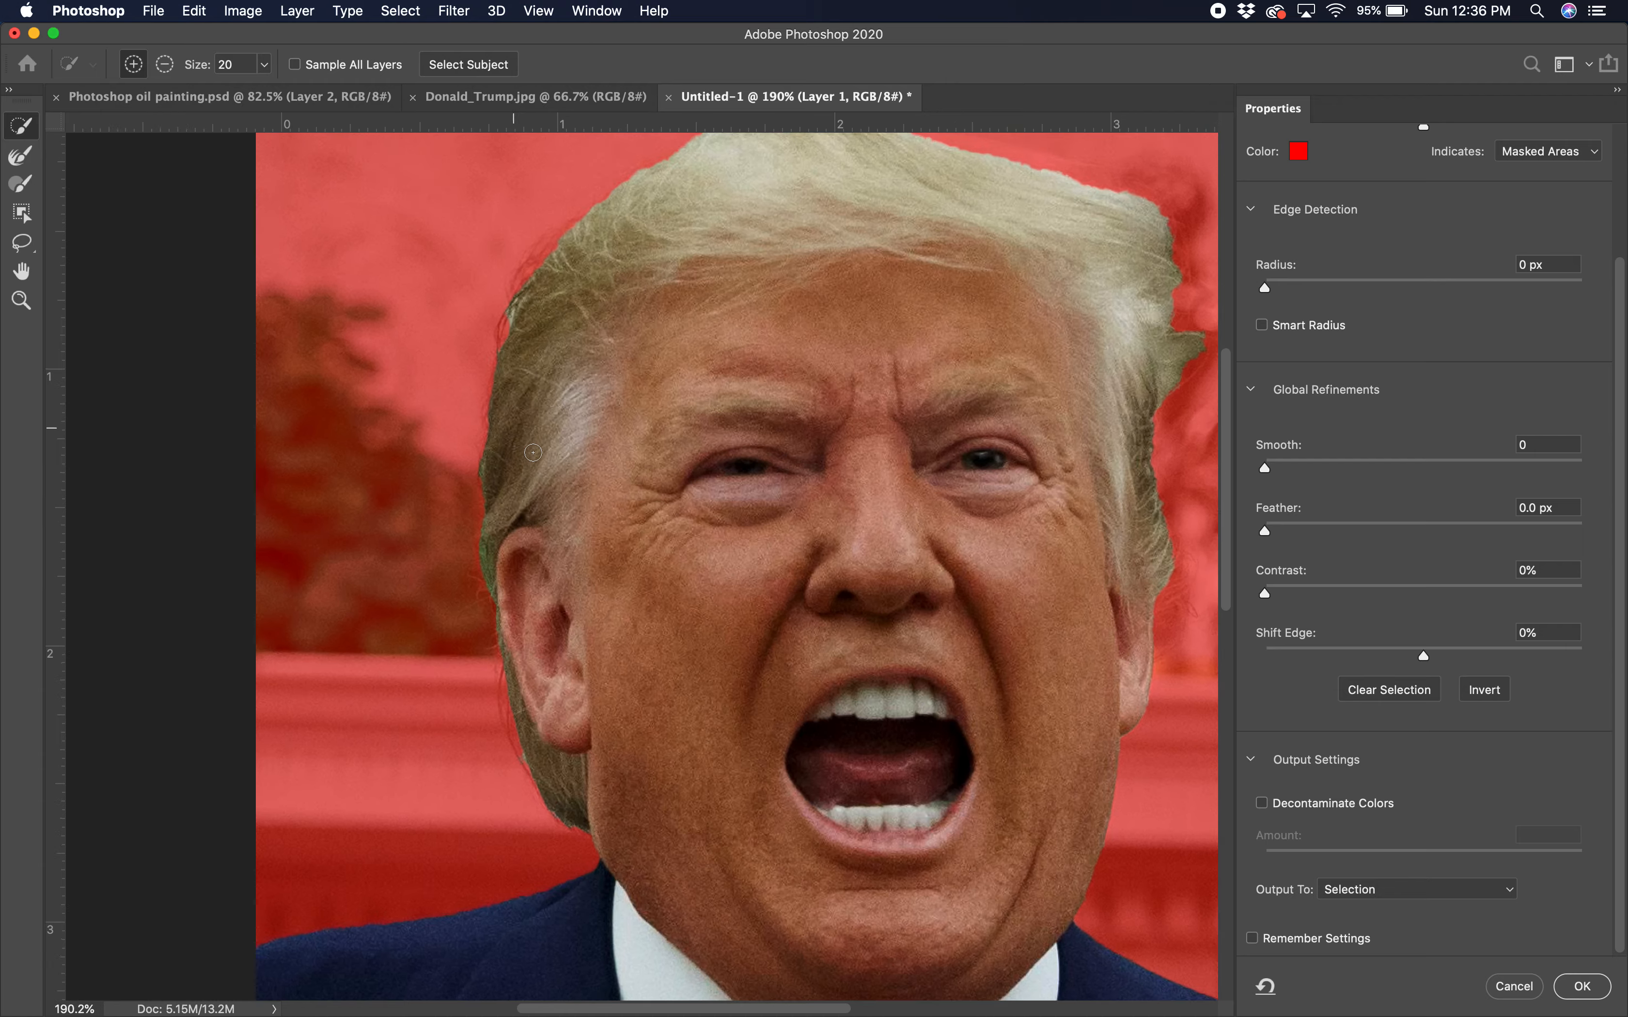
pyautogui.moveTo(563, 338); pyautogui.dragTo(545, 535)
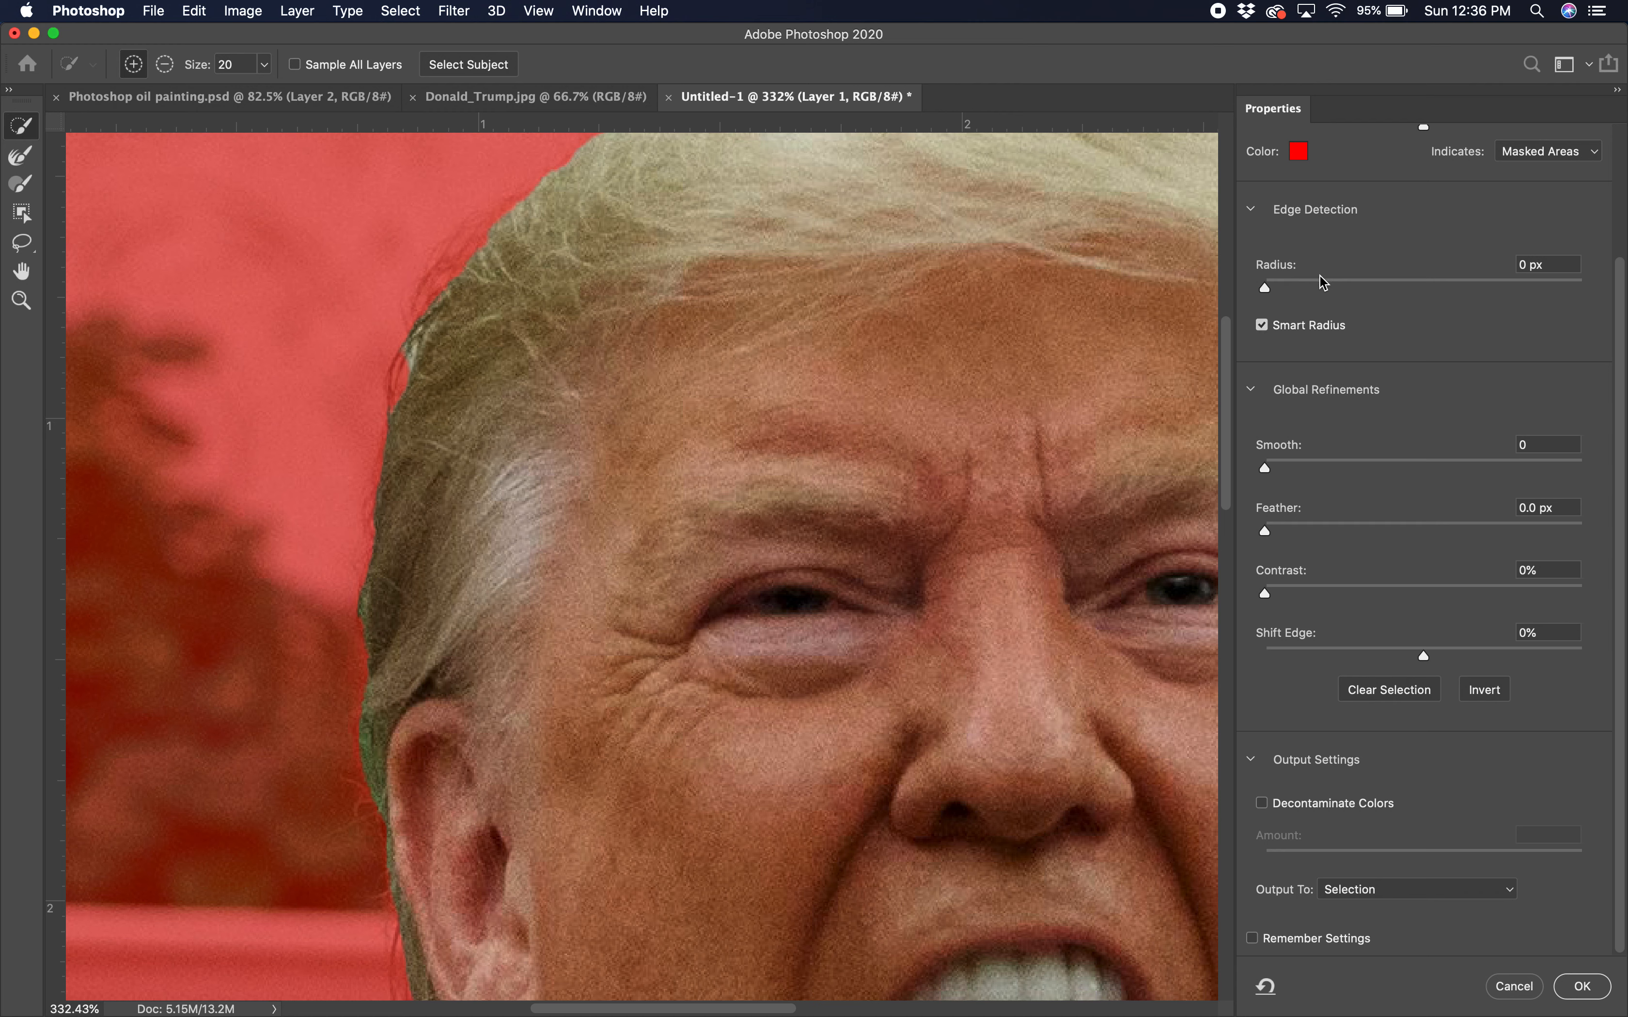
# Step: Turn on Smart Radius with an 8 px edge detection radius around the hair
pyautogui.moveTo(1321, 286)
pyautogui.mouseDown()
pyautogui.moveTo(1299, 287)
pyautogui.moveTo(1337, 287)
pyautogui.mouseUp()
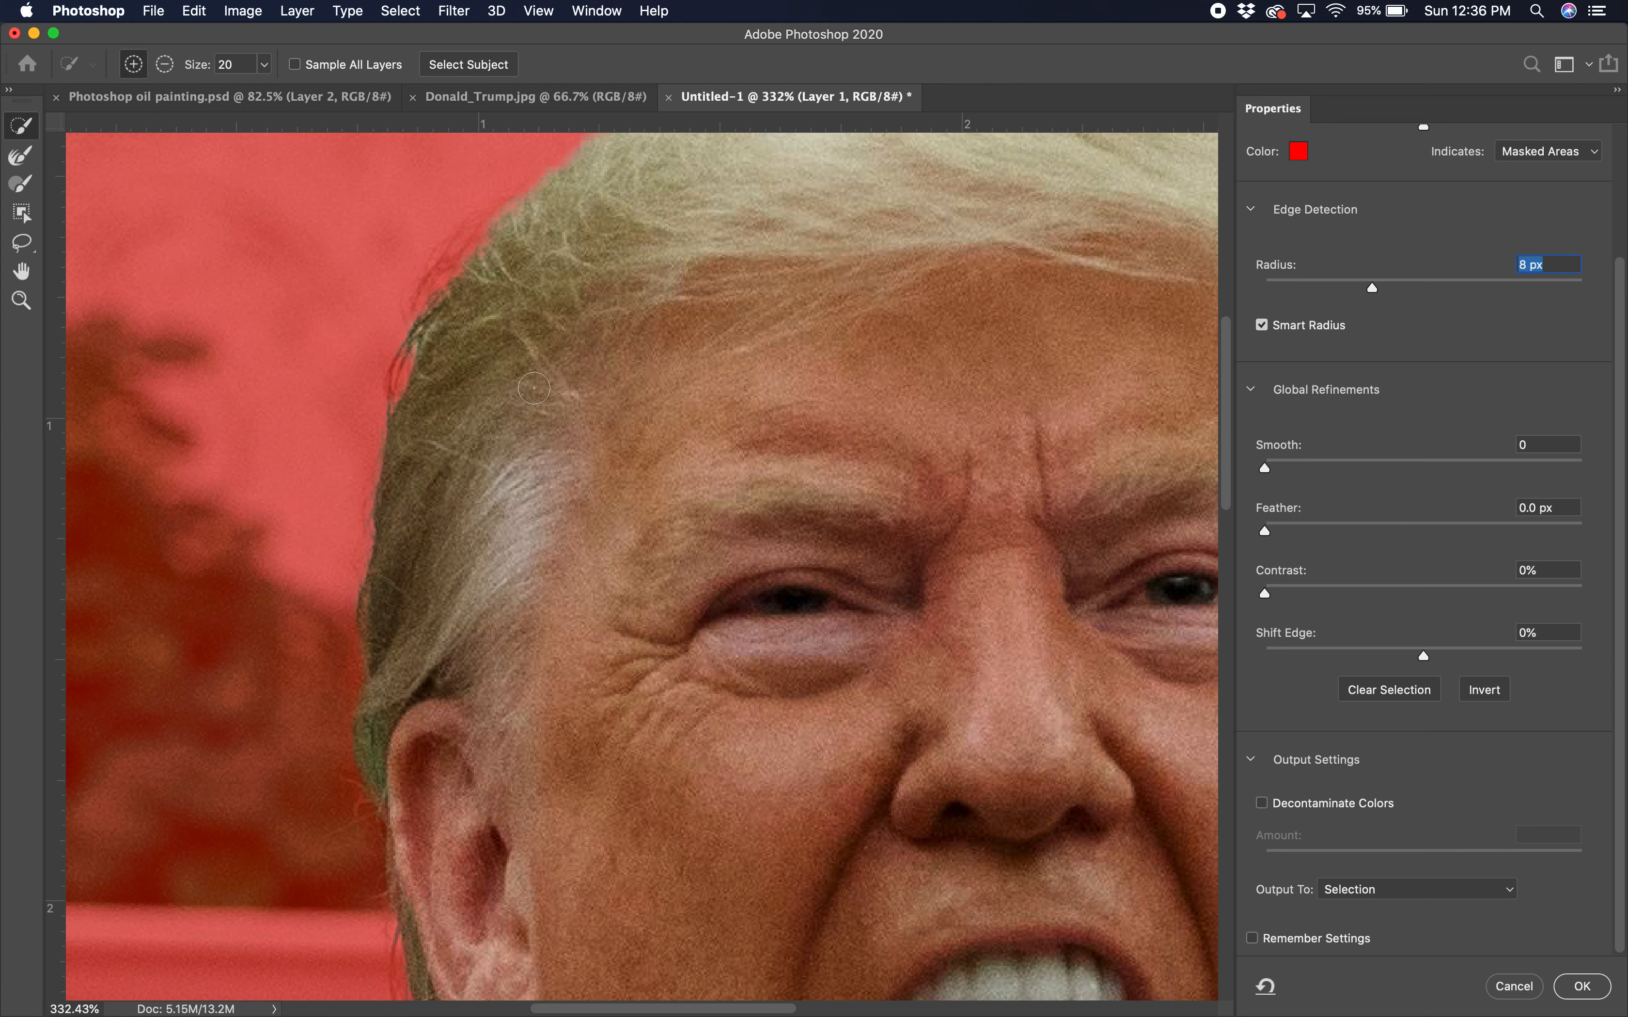
pyautogui.scroll(-3, 630, 447)
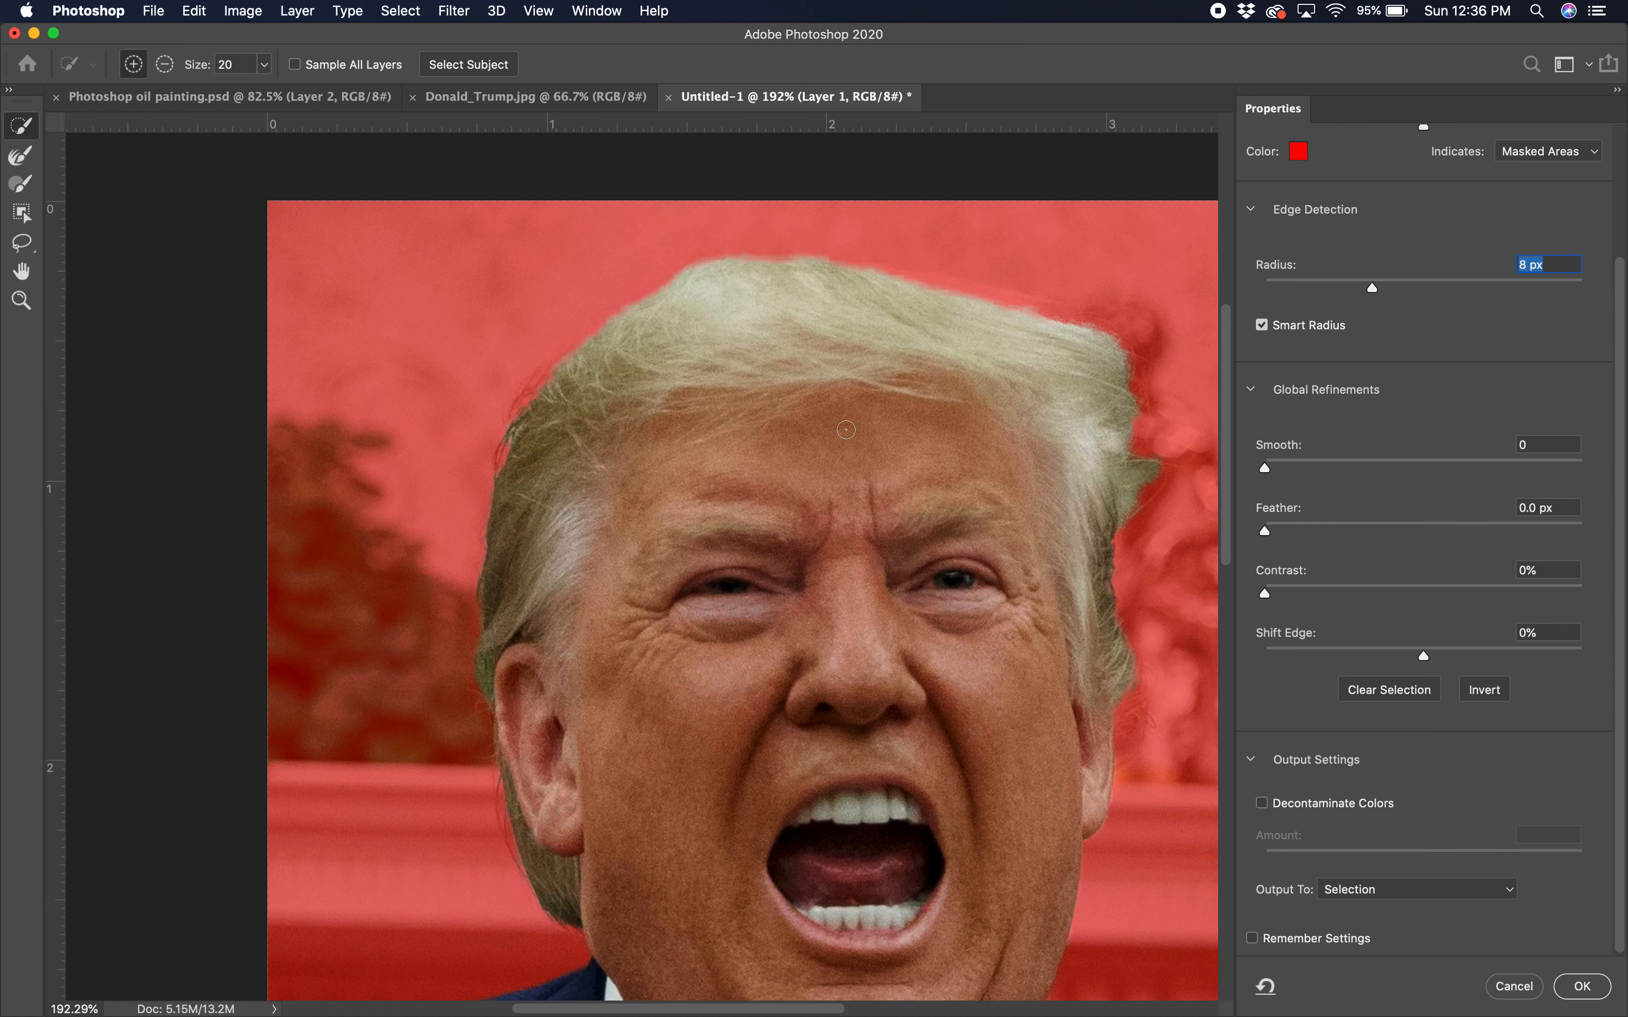
pyautogui.press('super+minus')
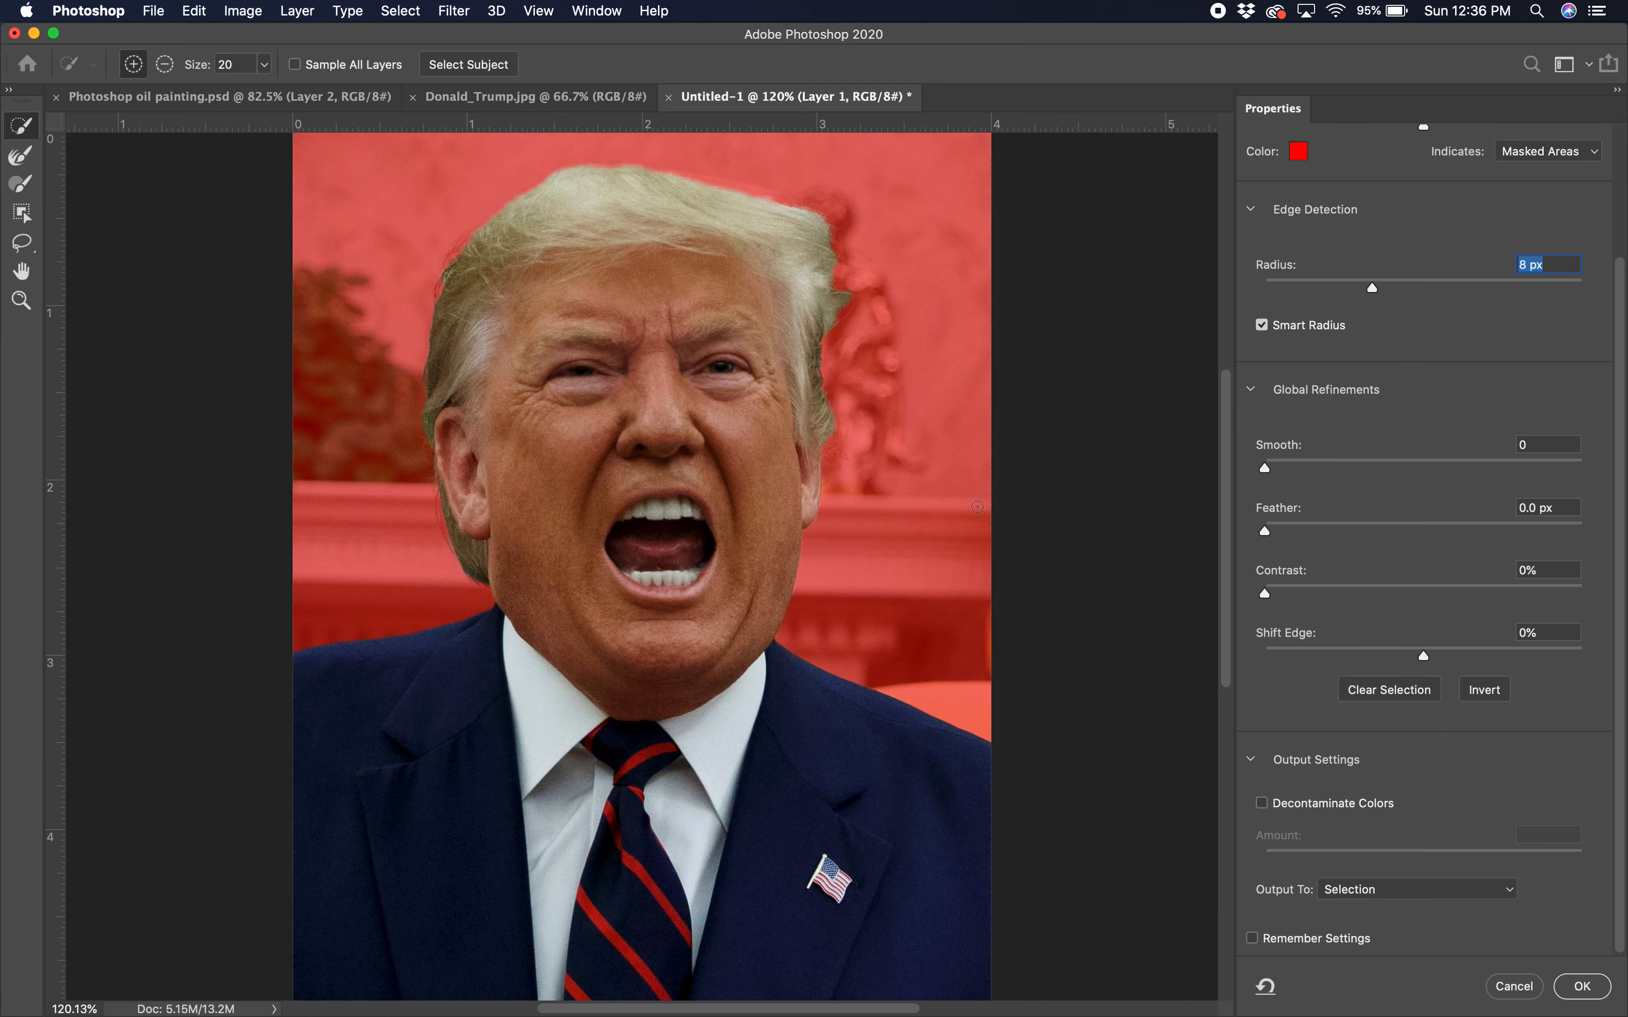
# Step: Apply the refined selection and copy the man onto a new Layer 2
pyautogui.click(1588, 995)
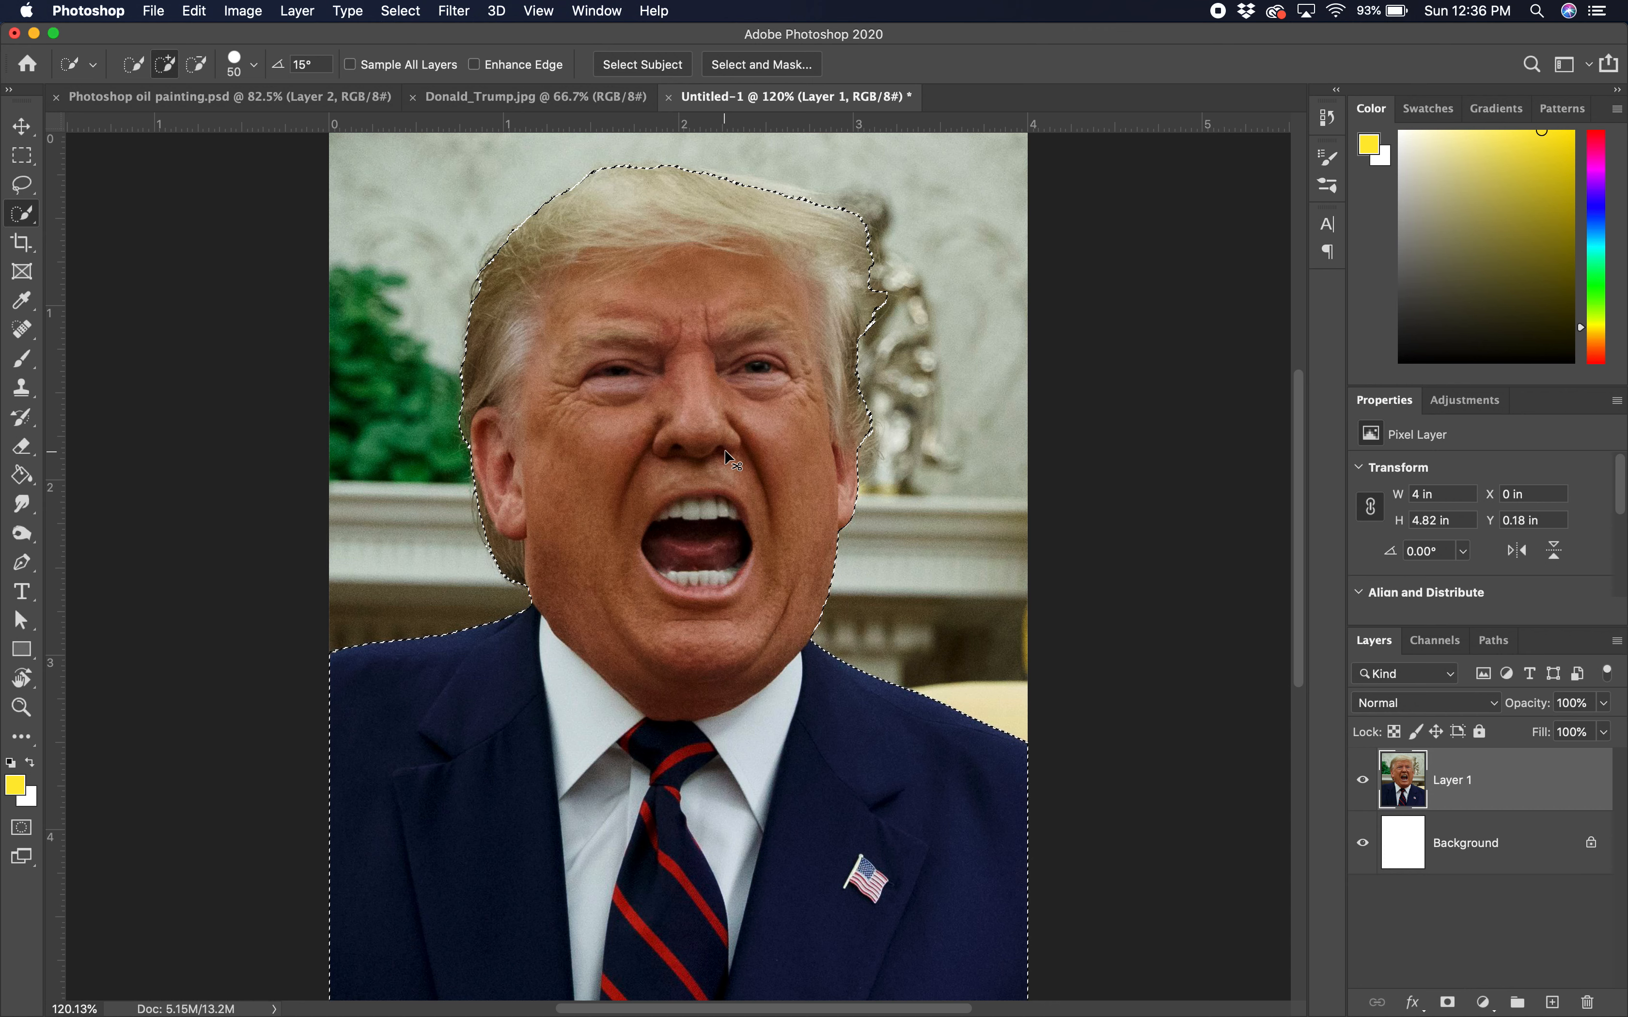
pyautogui.press('super+j')
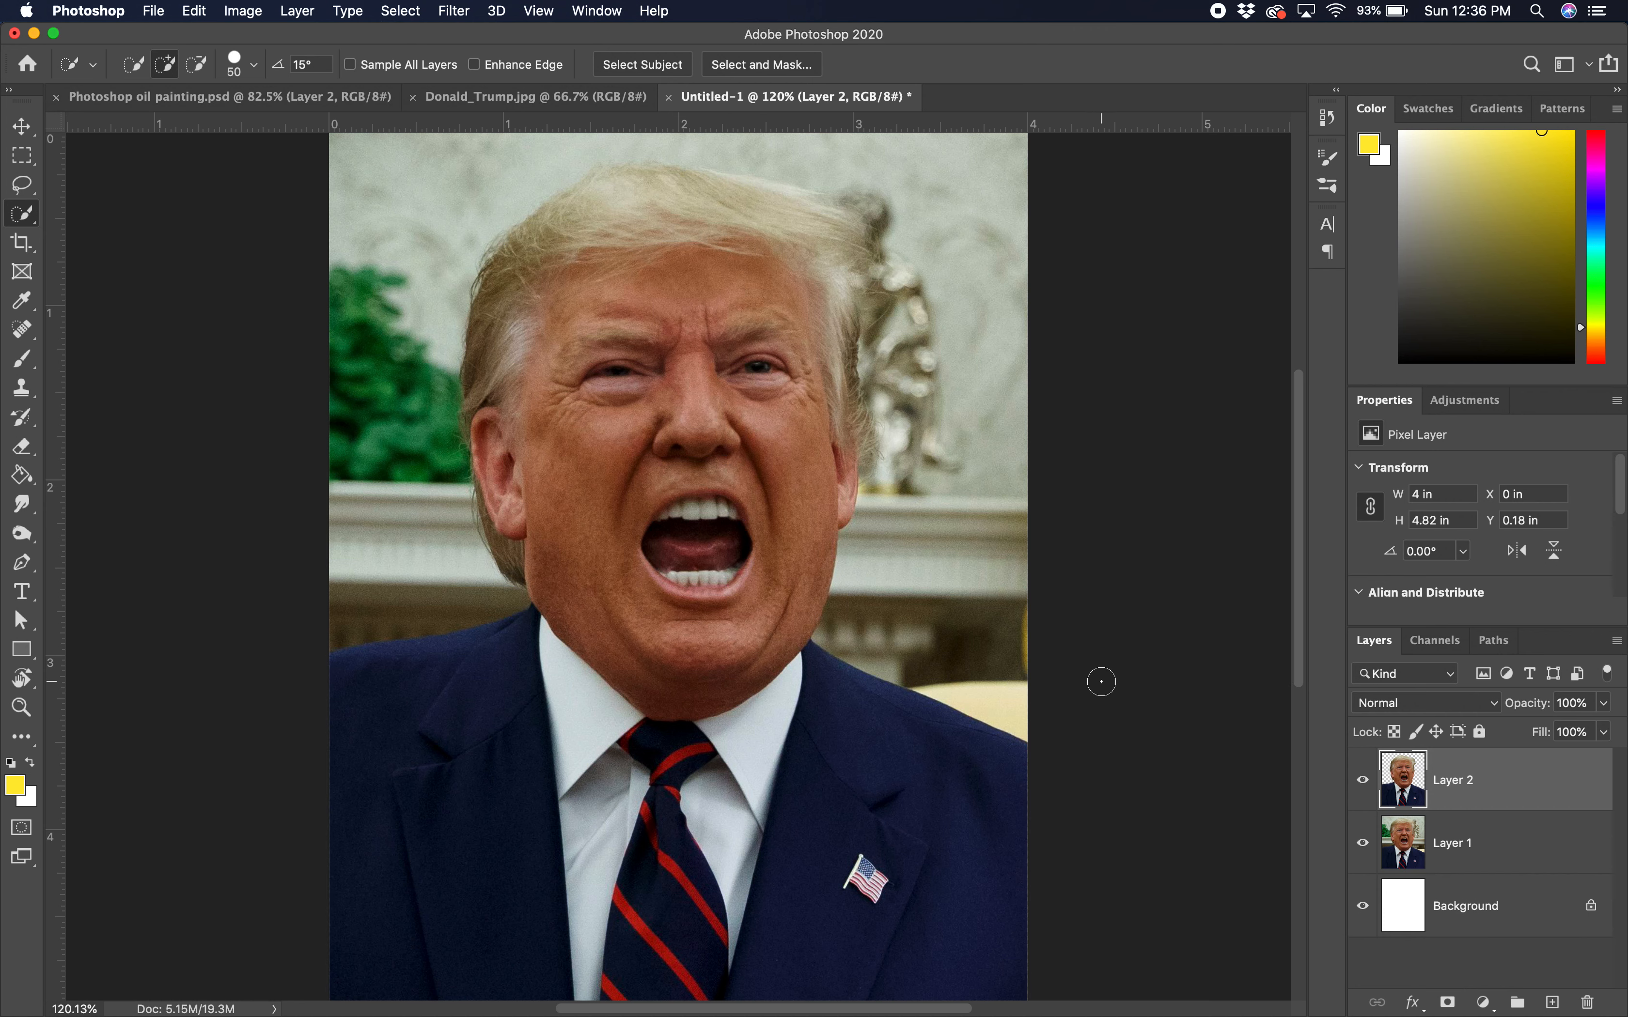
# Step: Compare the layers by toggling visibility, then fully lock Layer 1
pyautogui.click(1363, 843)
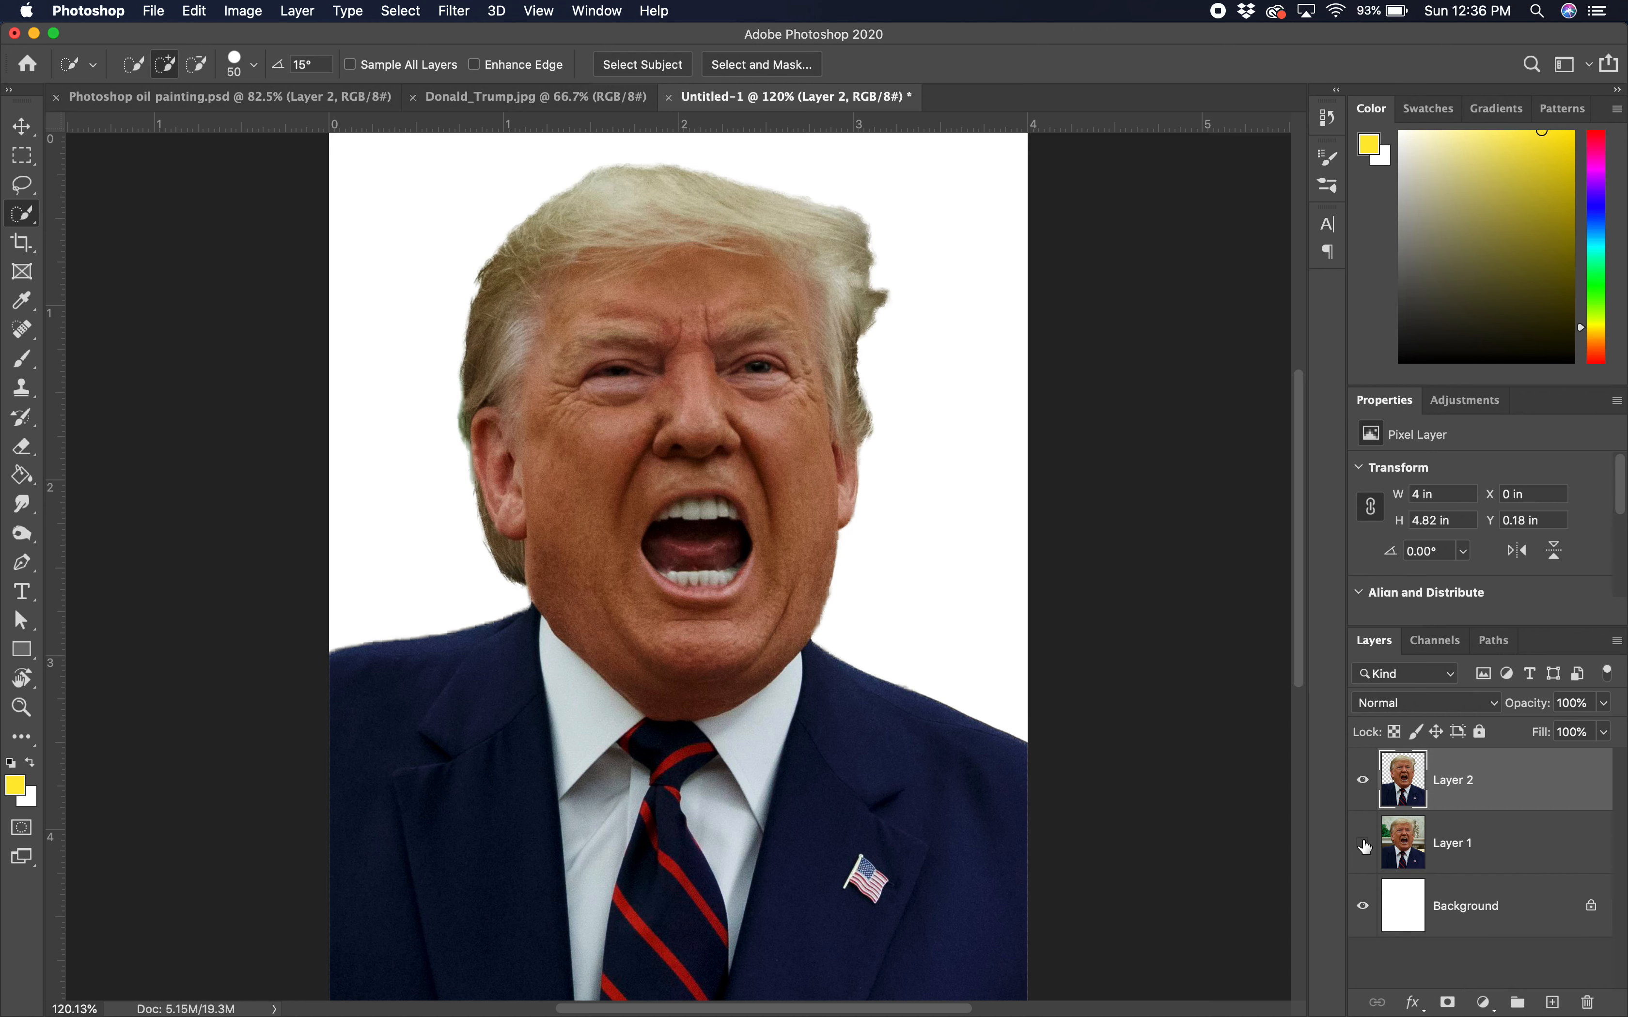
pyautogui.click(1363, 783)
pyautogui.click(1358, 848)
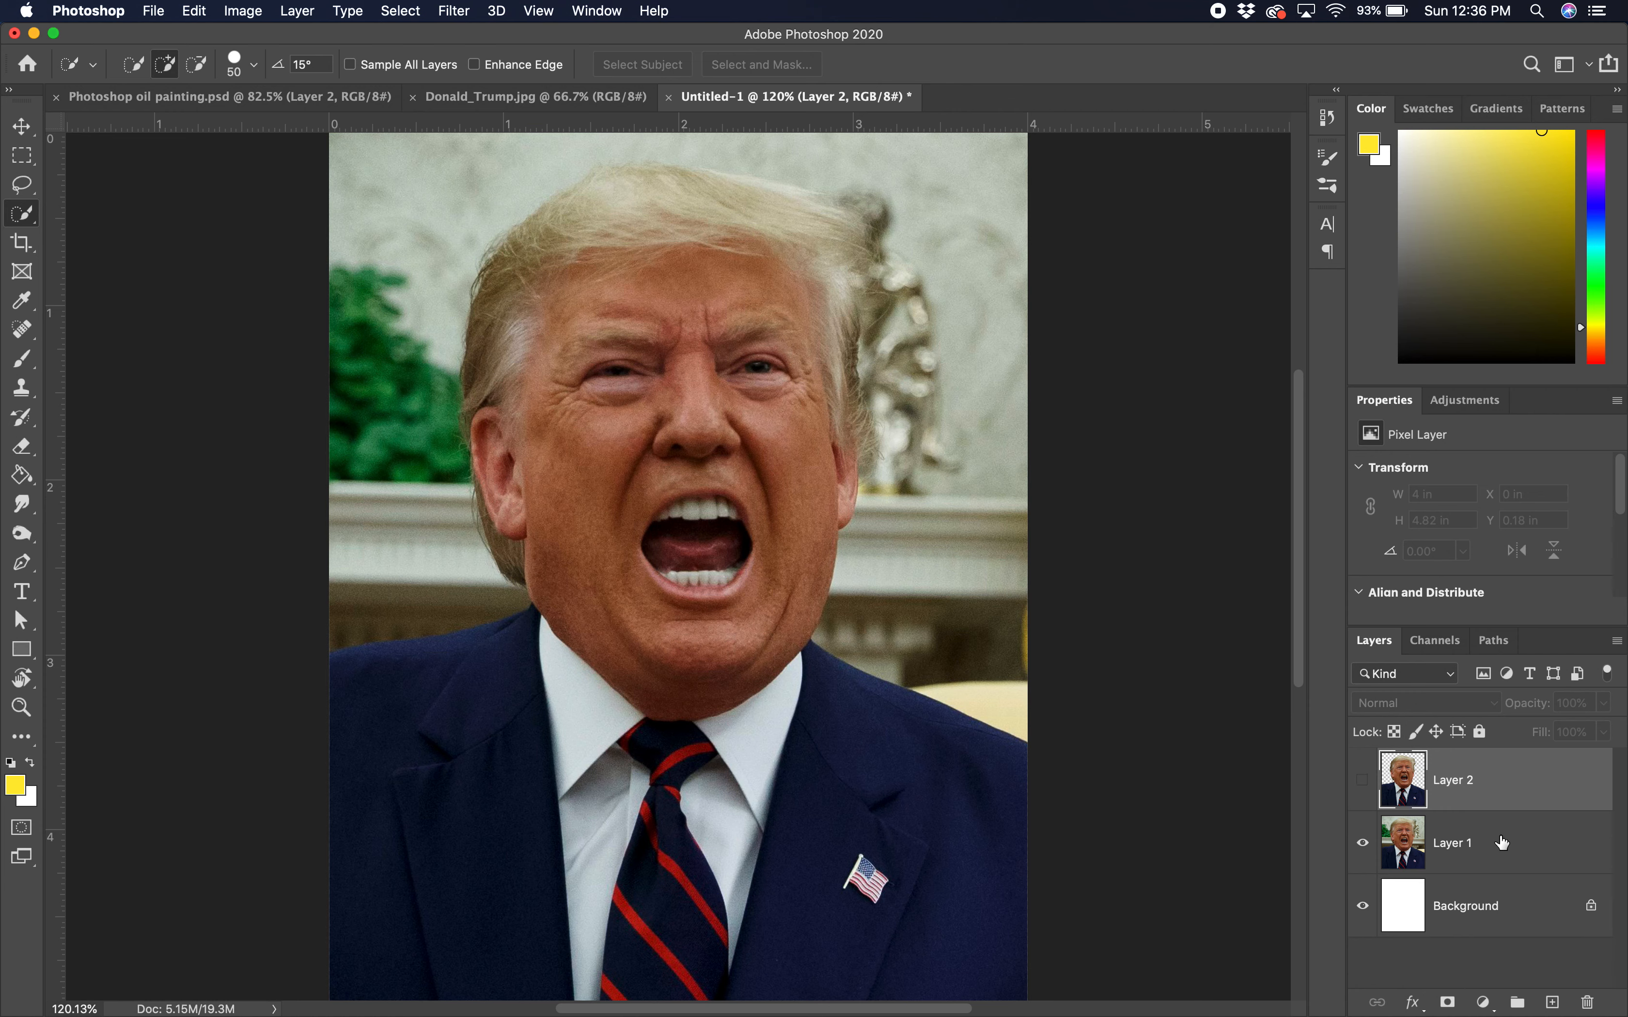
pyautogui.click(1362, 844)
pyautogui.click(1362, 844)
pyautogui.click(1508, 863)
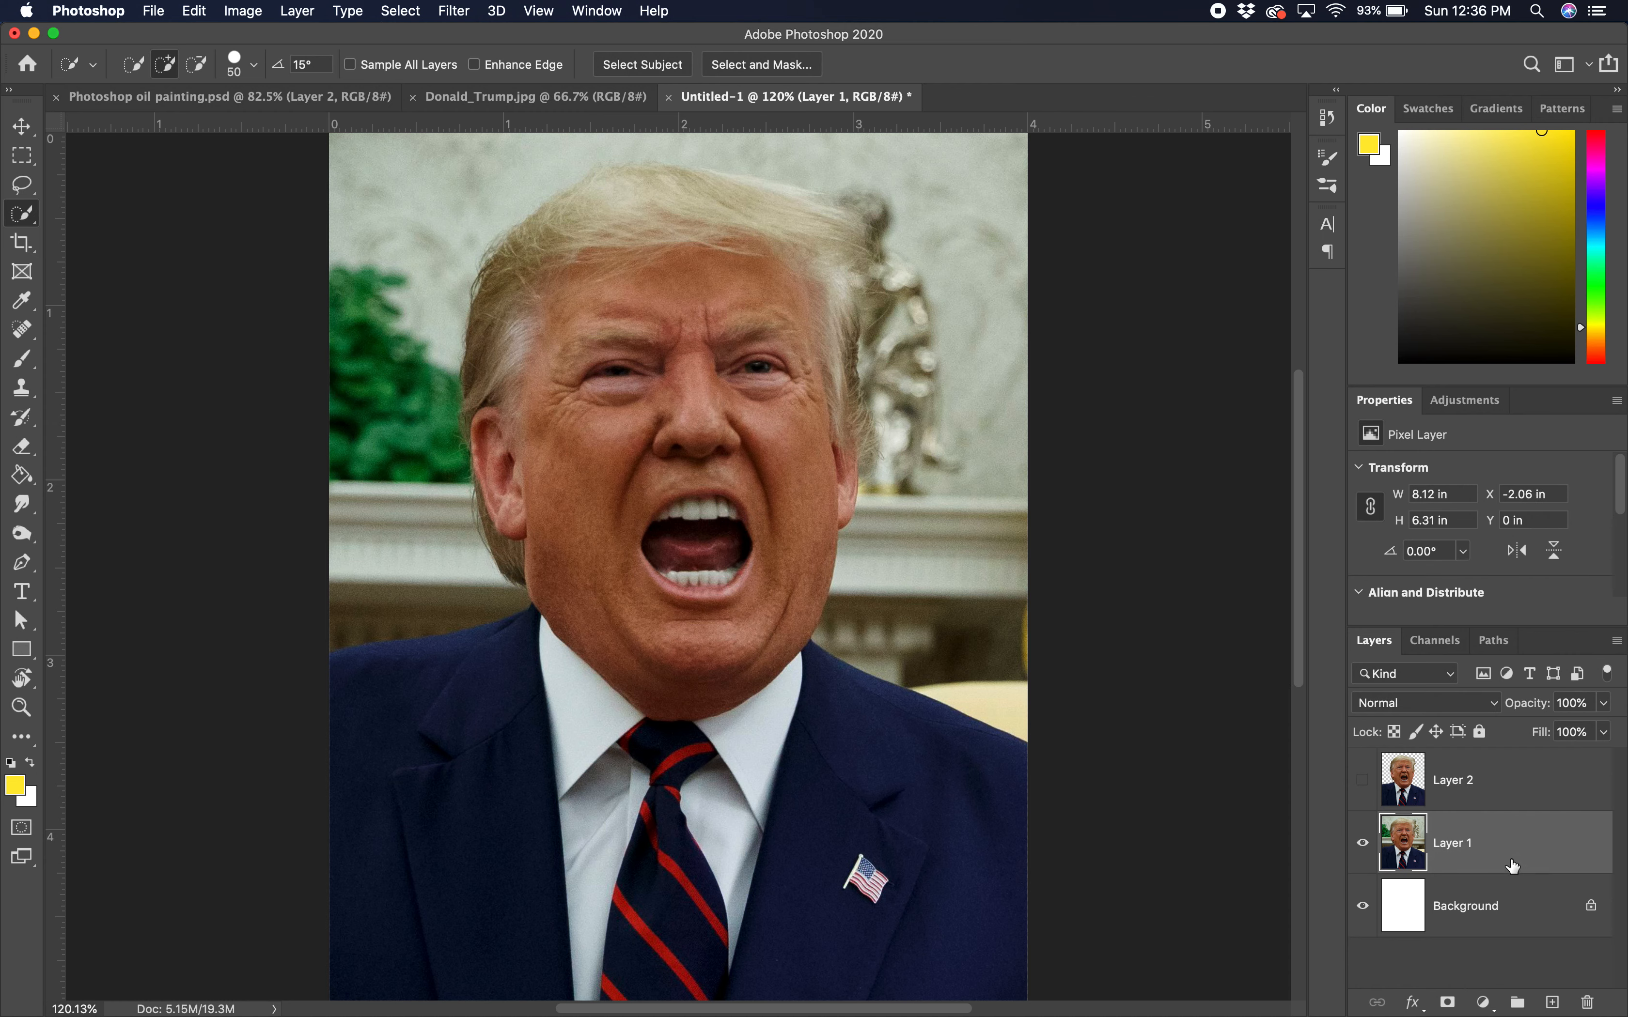
pyautogui.click(1483, 733)
# Step: Hide Layer 1 and lock Layer 2's transparent pixels, keeping the white Background visible
pyautogui.click(1362, 844)
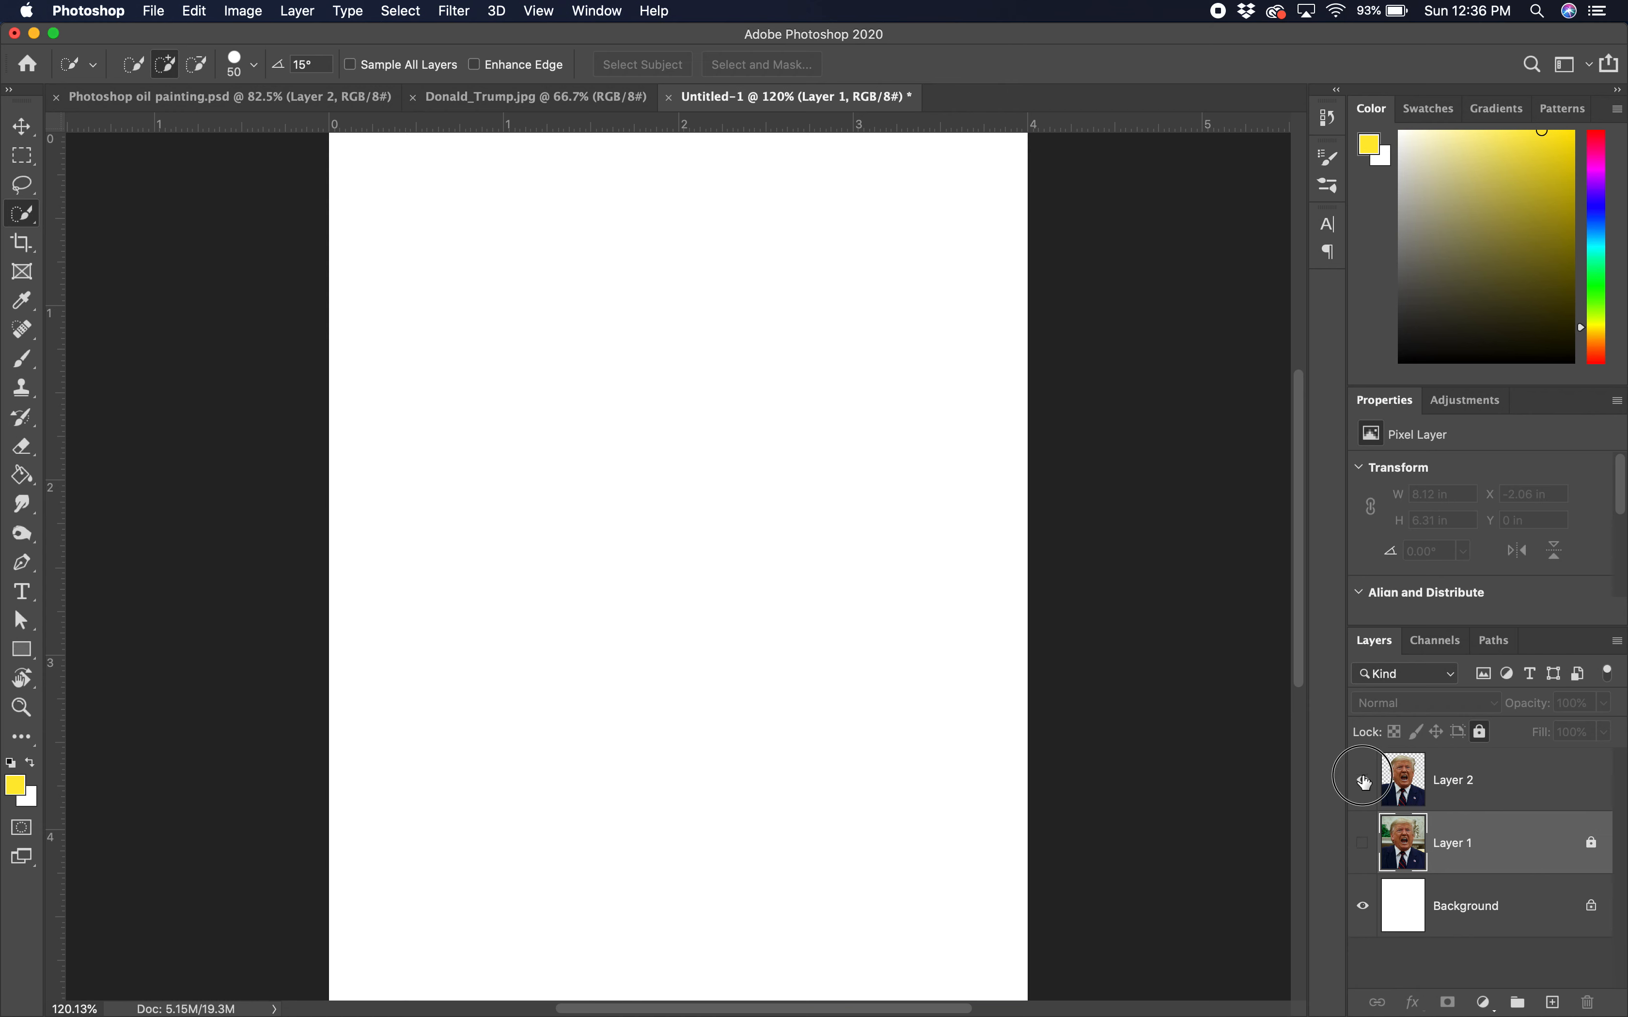
pyautogui.click(1364, 780)
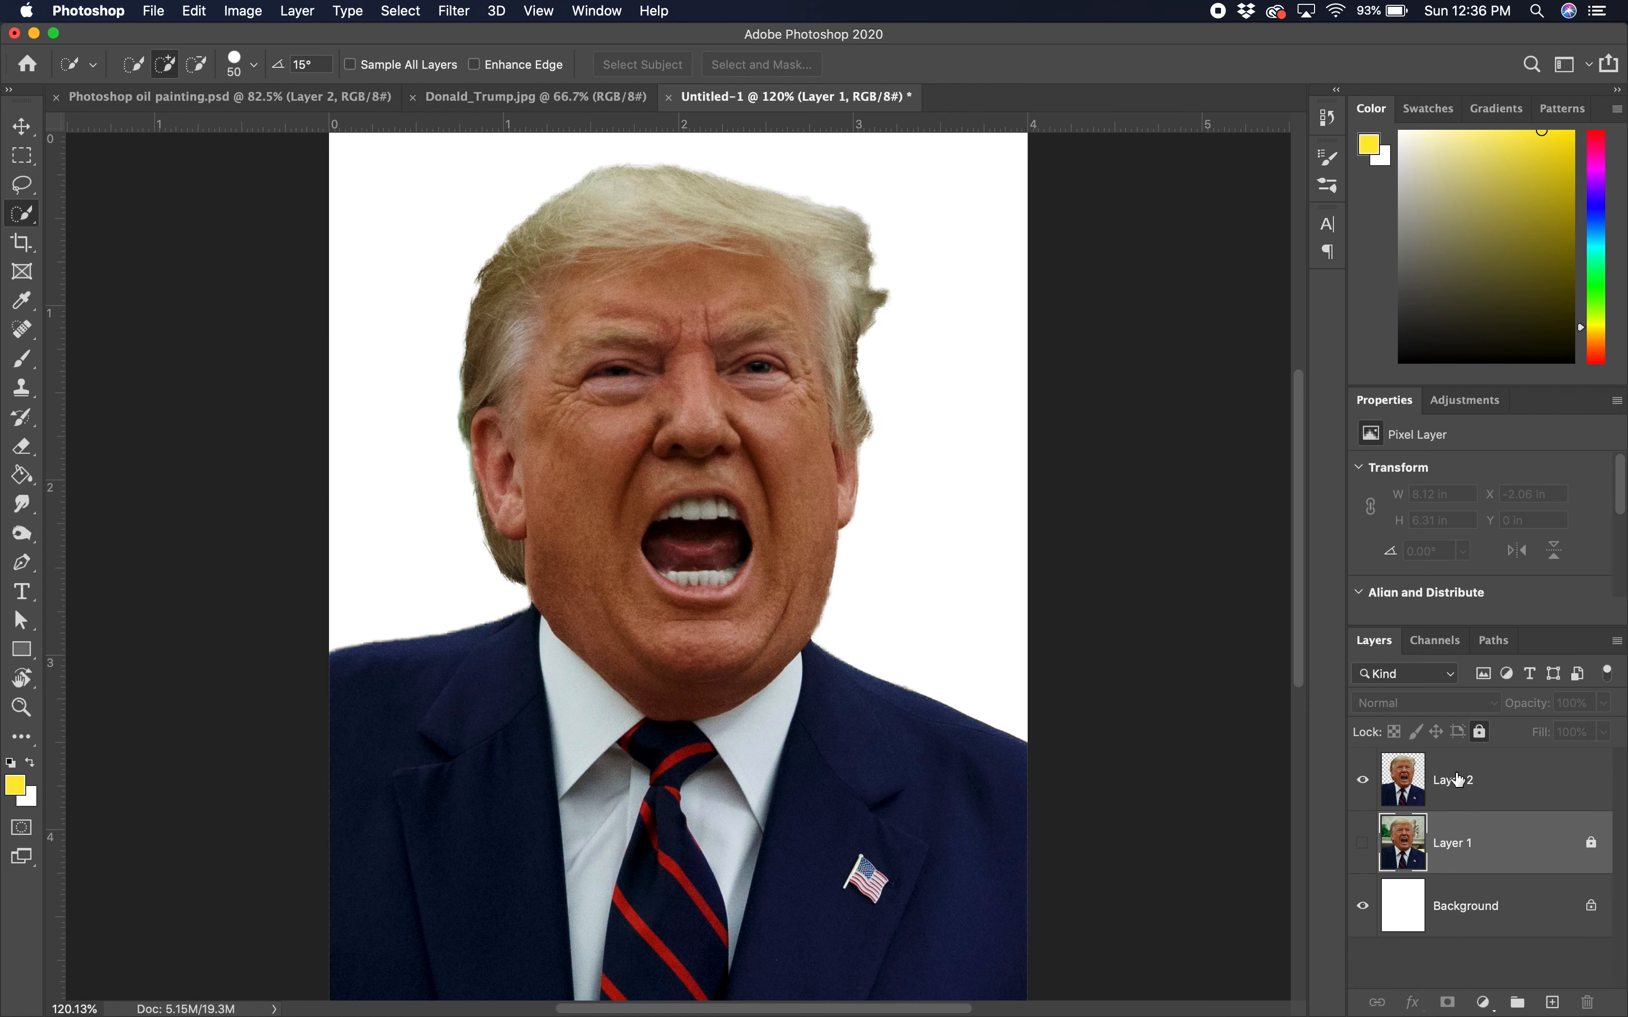
pyautogui.click(1520, 780)
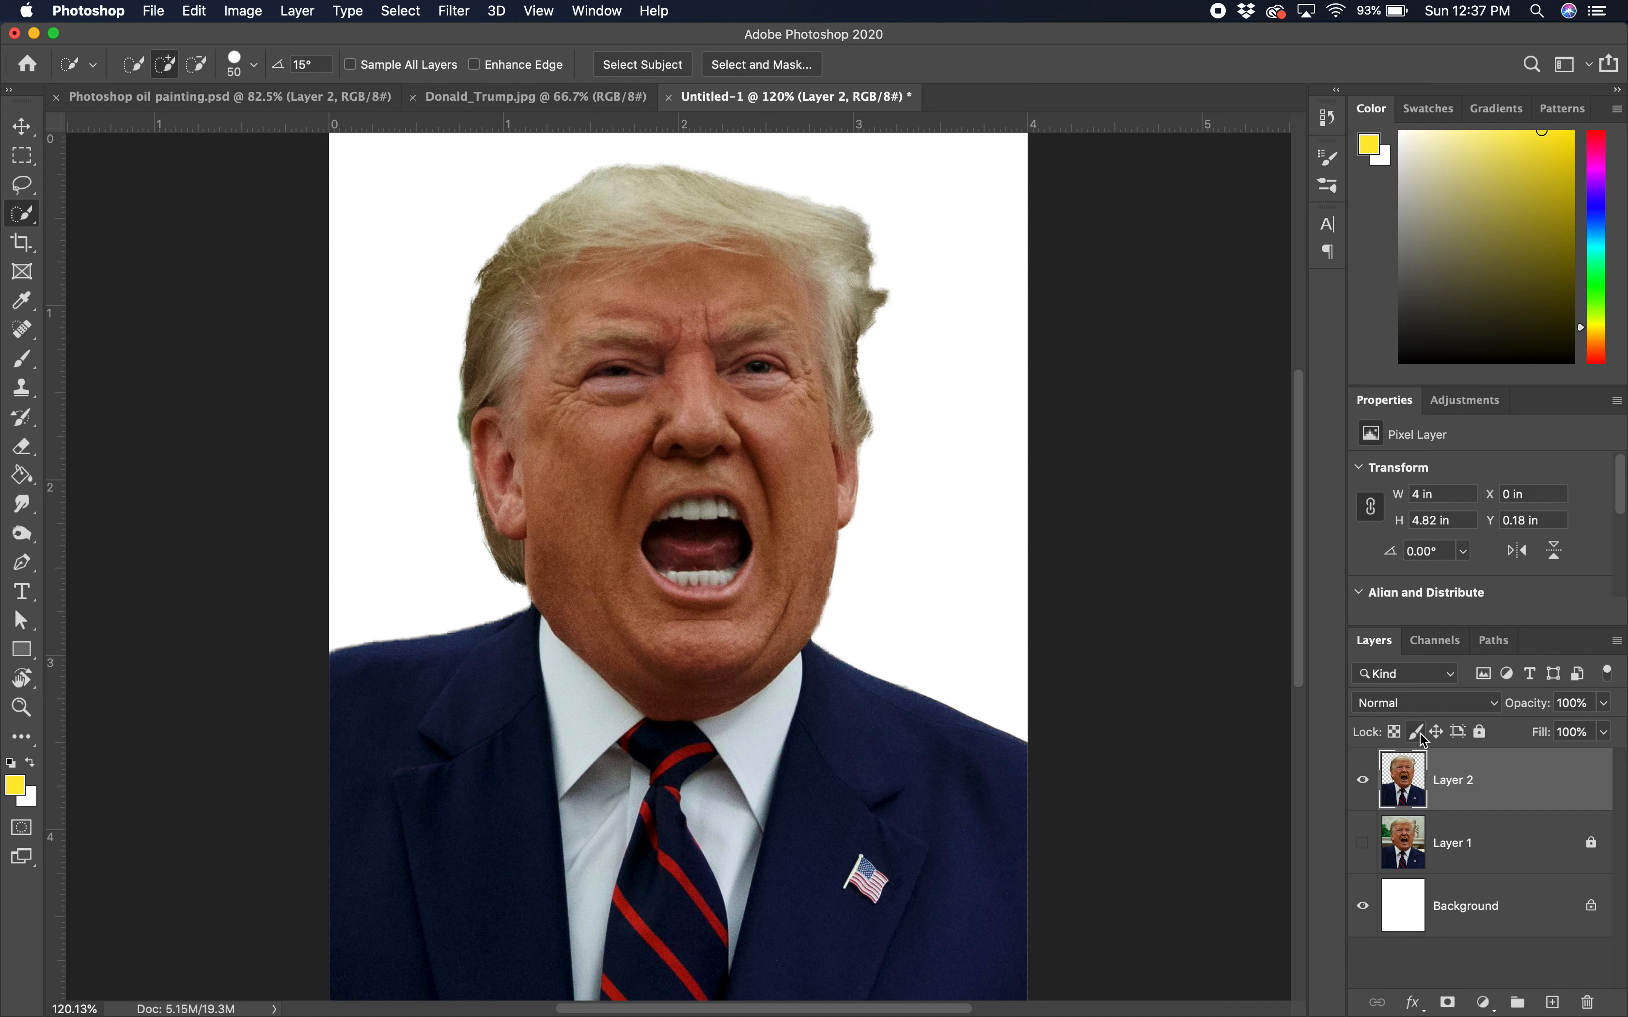
pyautogui.click(1365, 905)
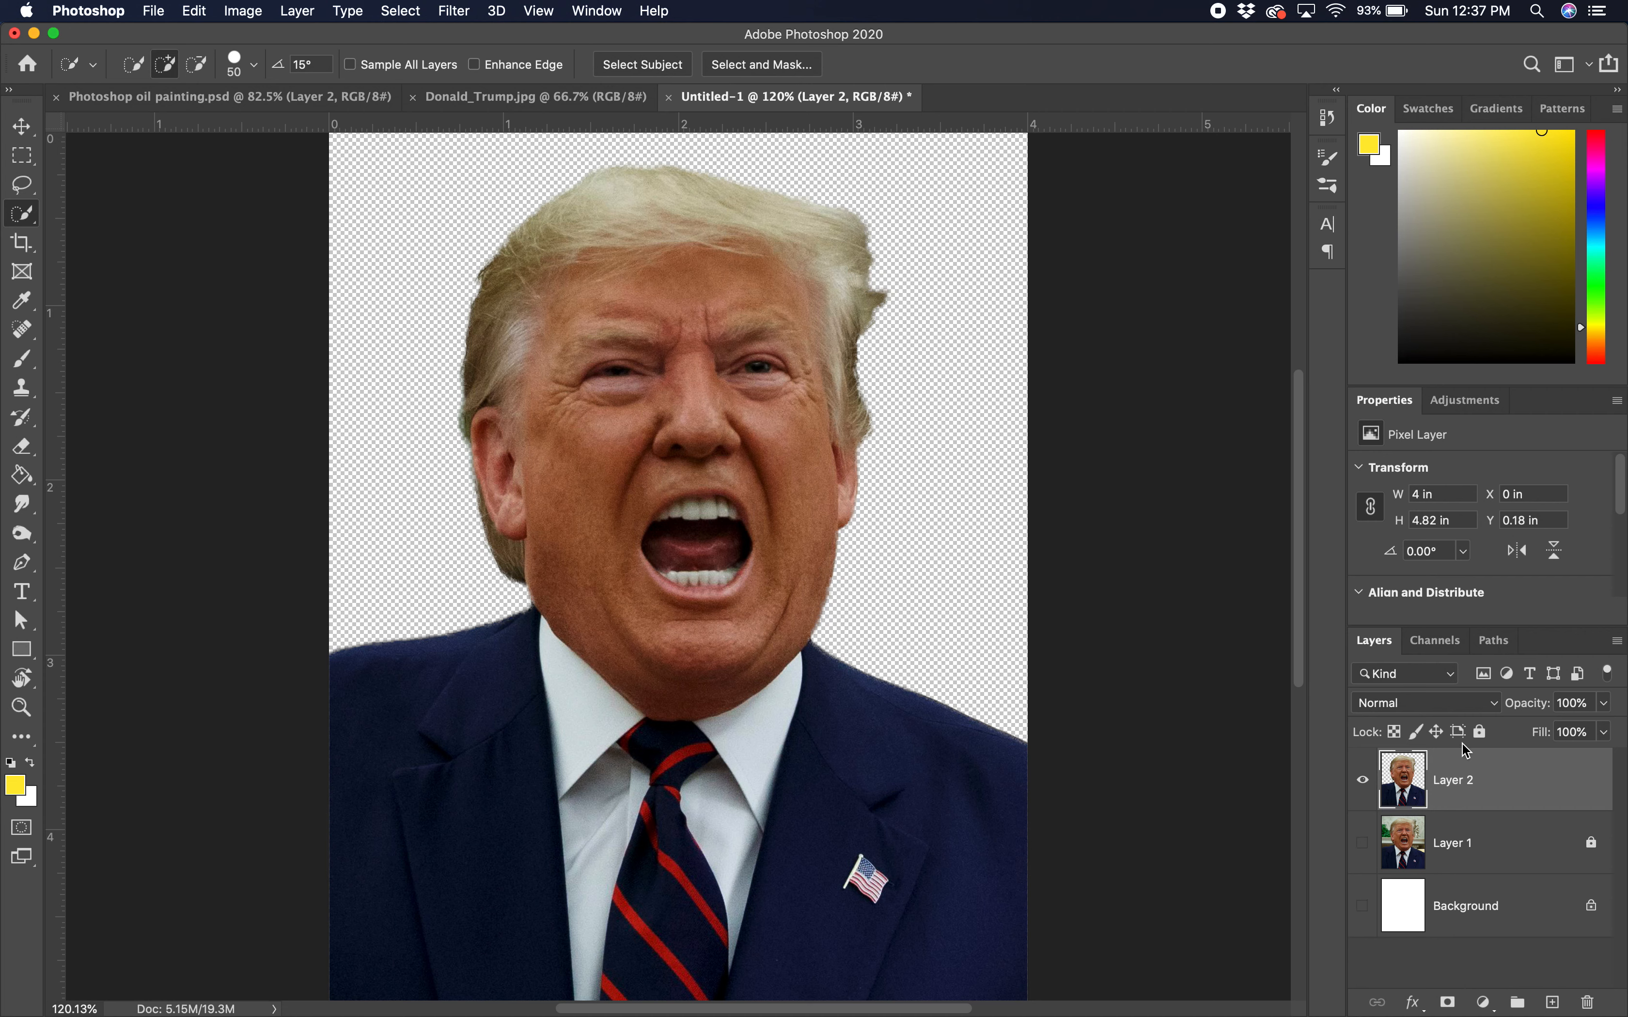
pyautogui.click(1396, 733)
pyautogui.click(1364, 908)
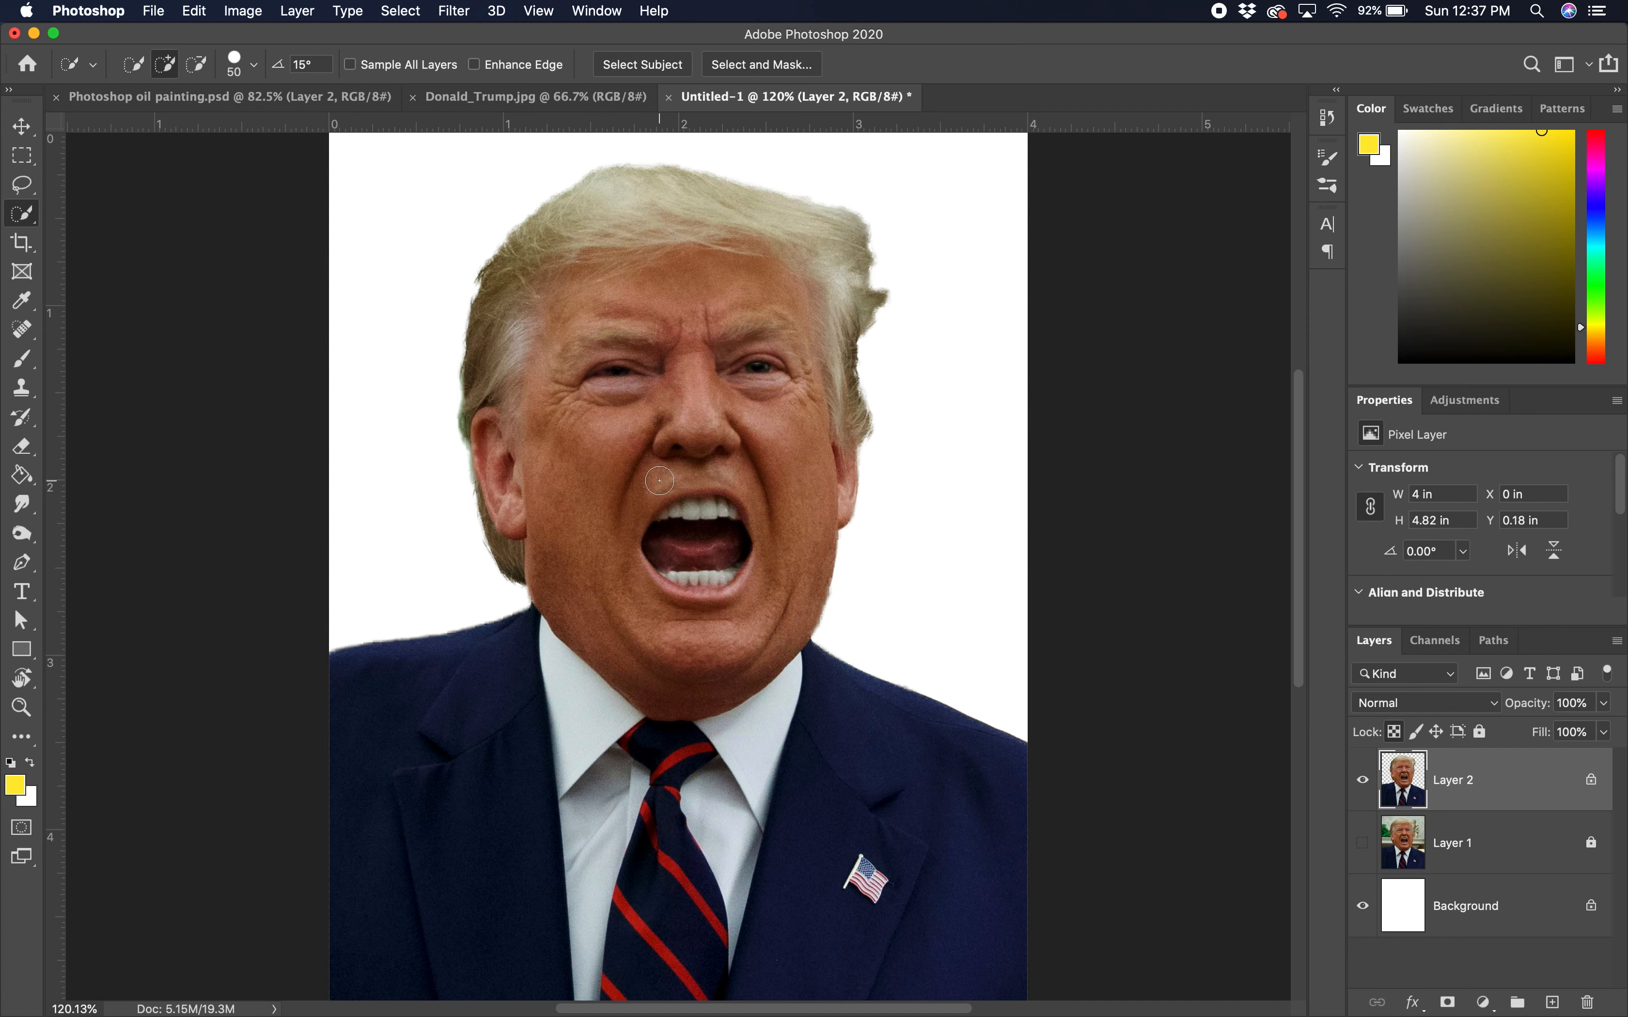
# Step: Desaturate Layer 2 to grayscale with Image > Adjustments > Desaturate
pyautogui.click(241, 11)
pyautogui.moveTo(276, 64)
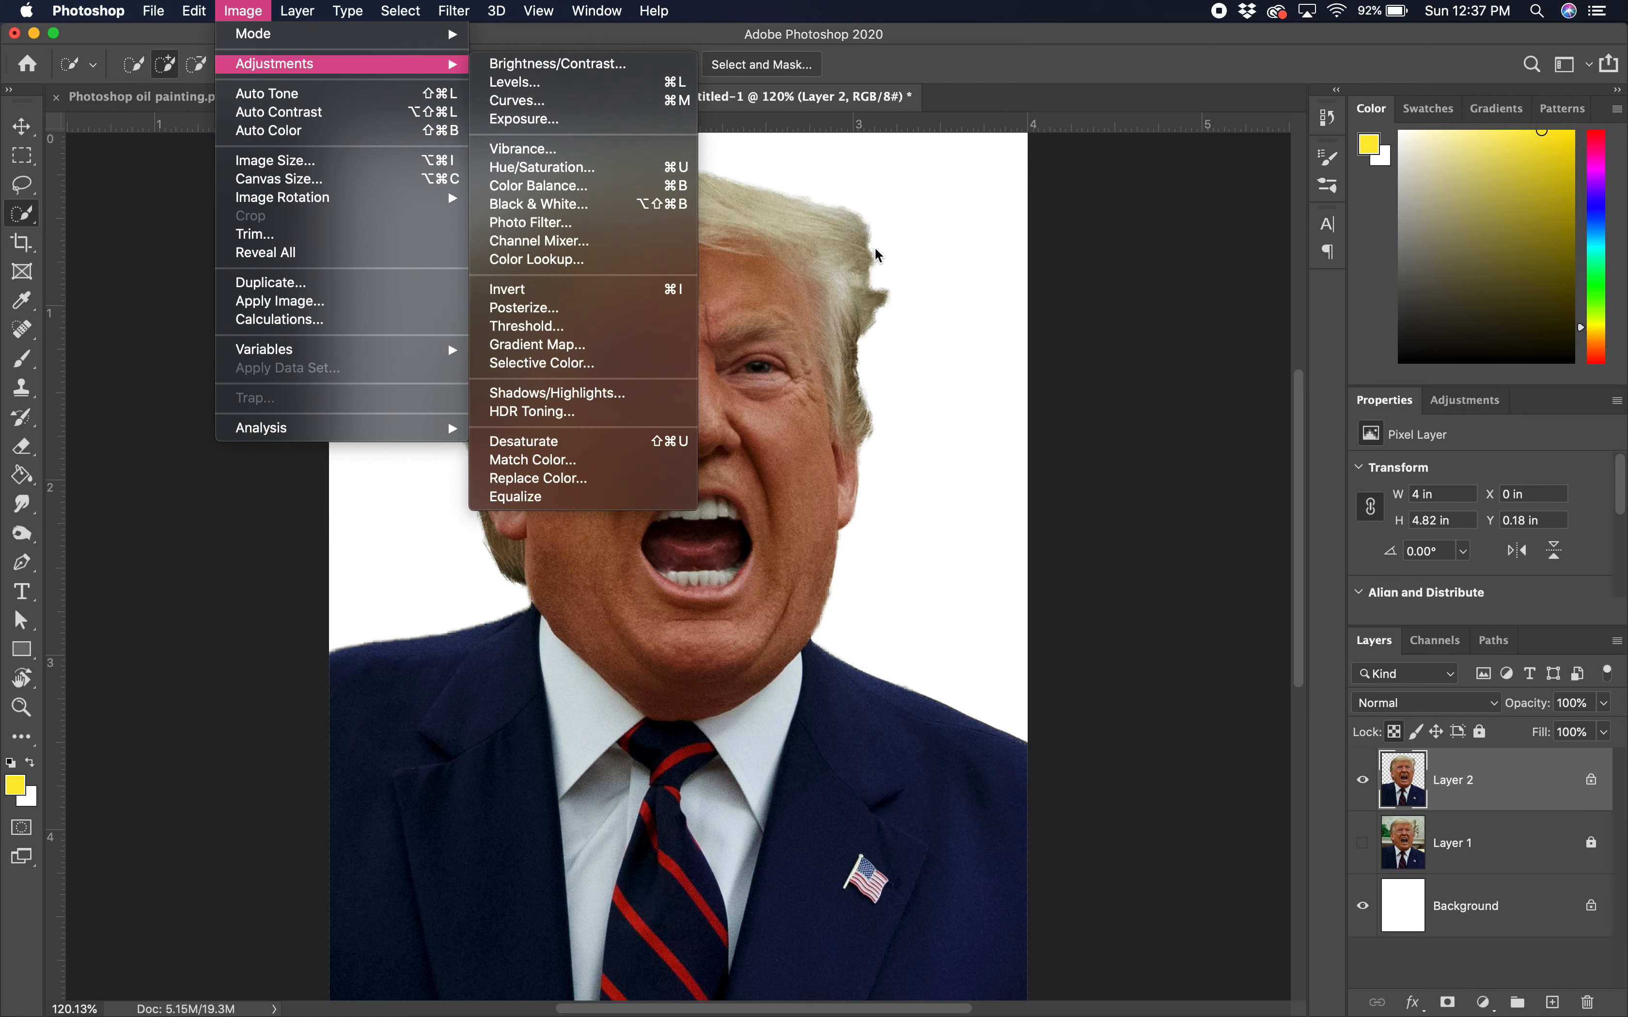
pyautogui.click(644, 441)
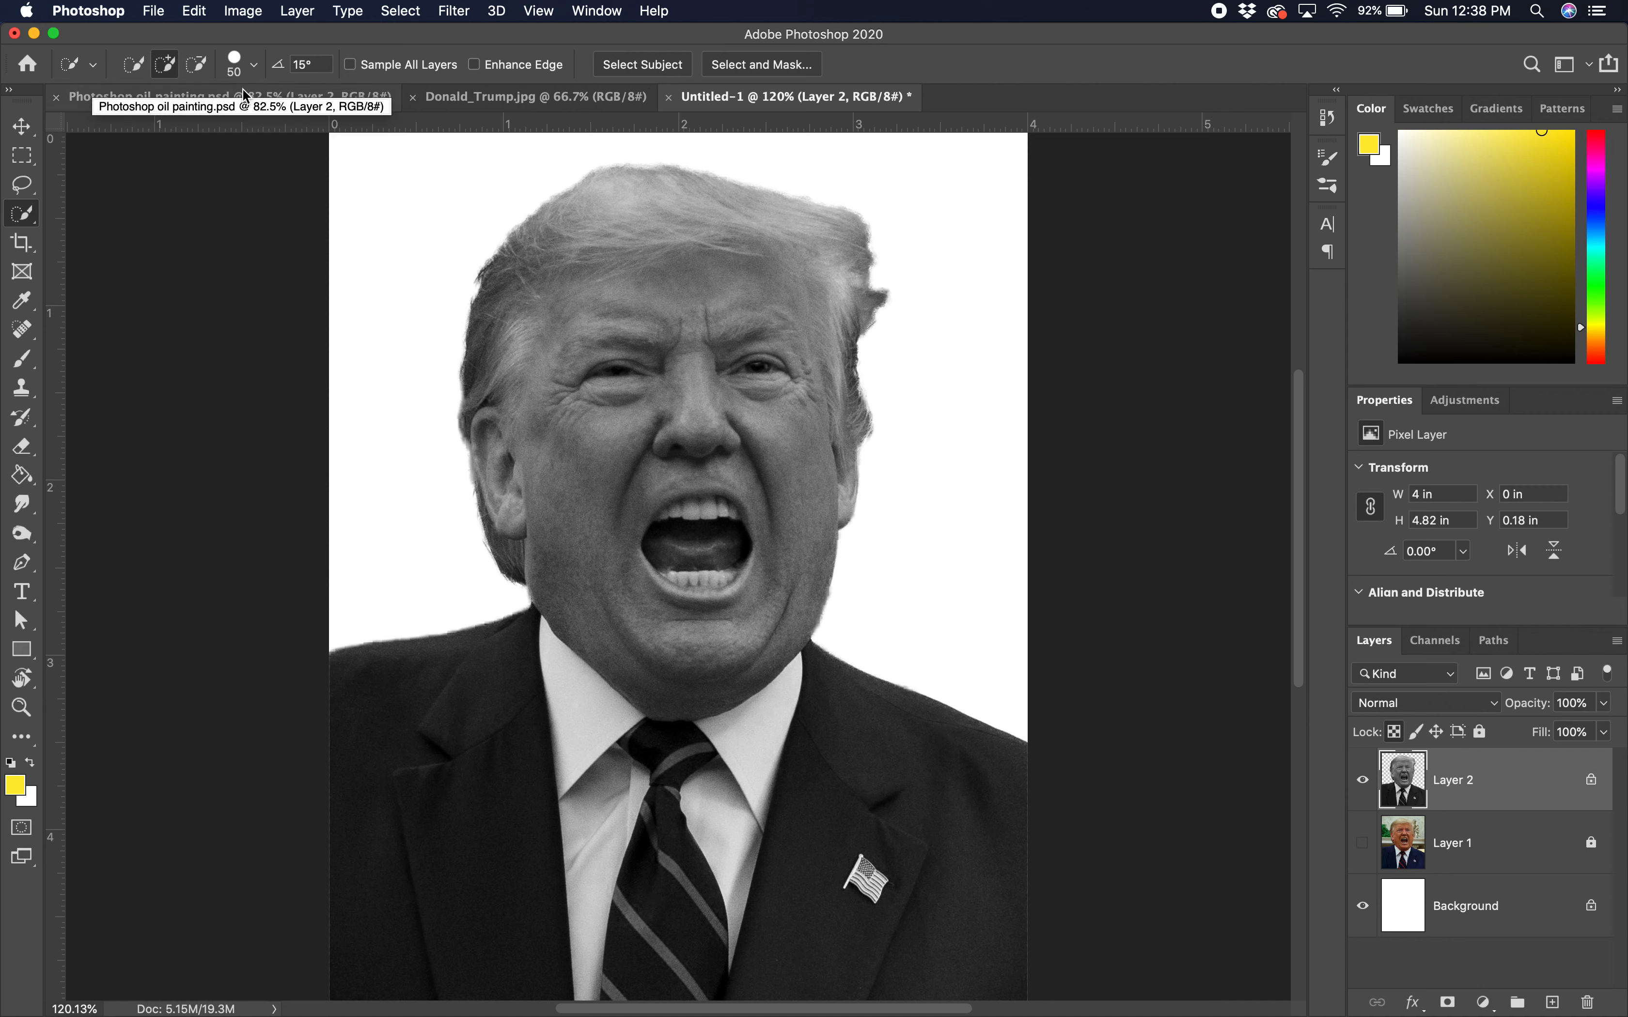
pyautogui.click(296, 13)
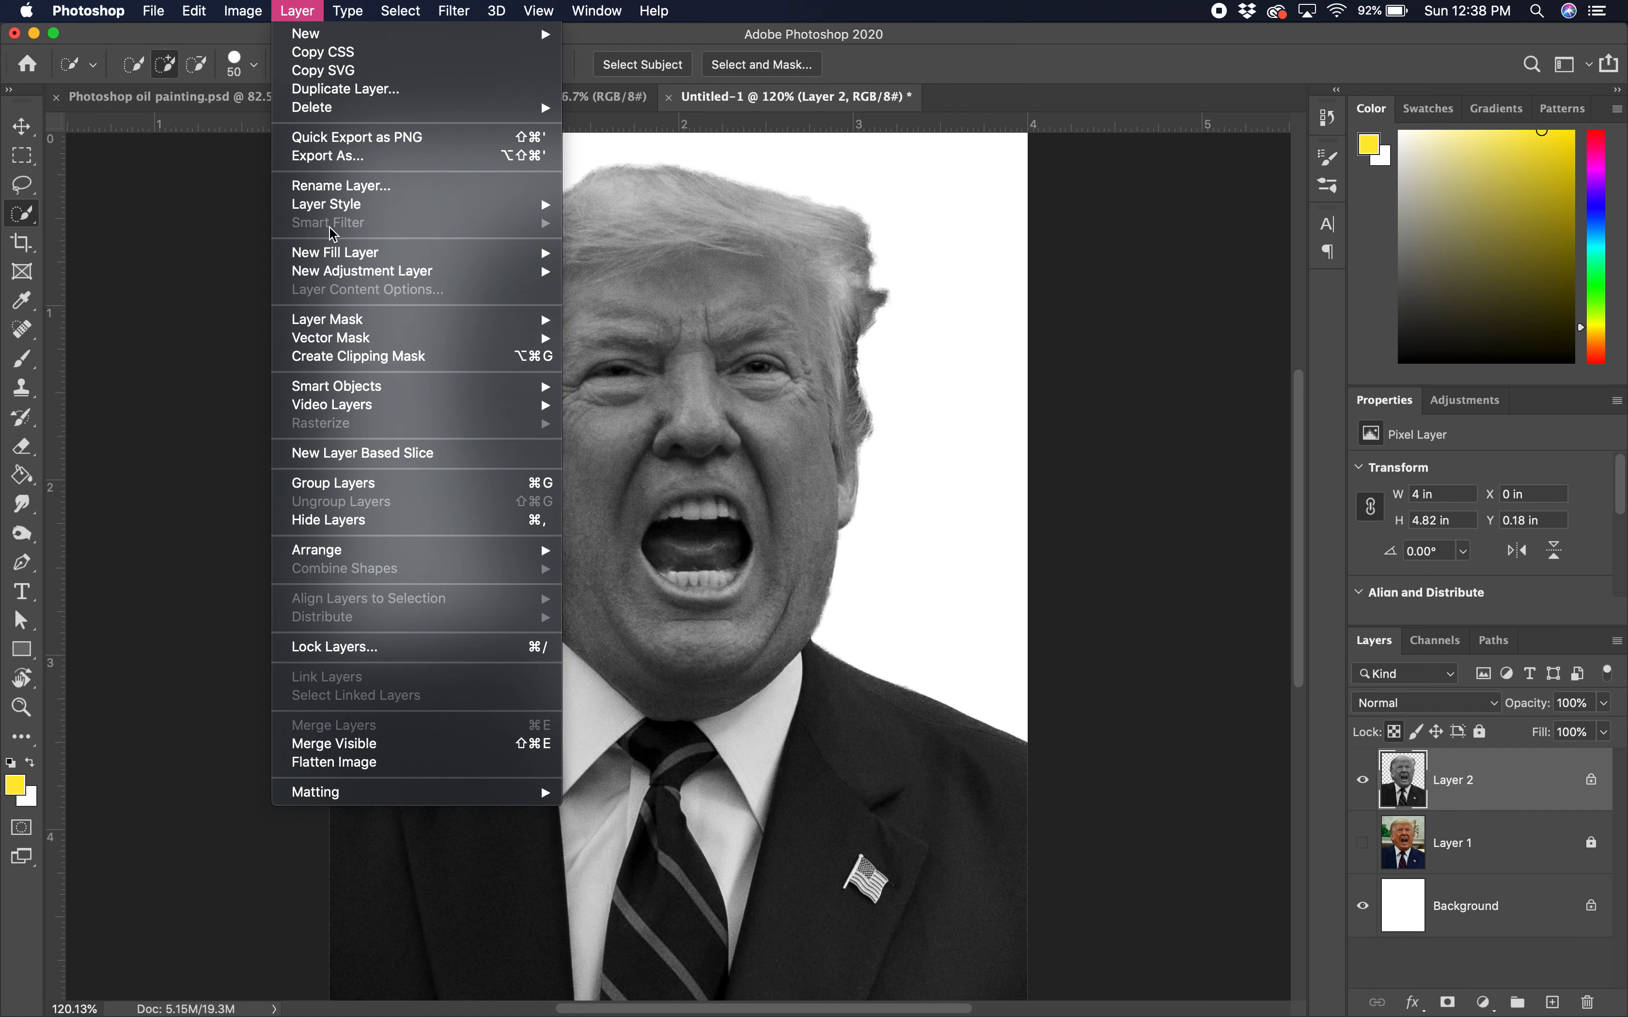
# Step: Add a Threshold 1 adjustment layer and lower its level to 74
pyautogui.moveTo(350, 272)
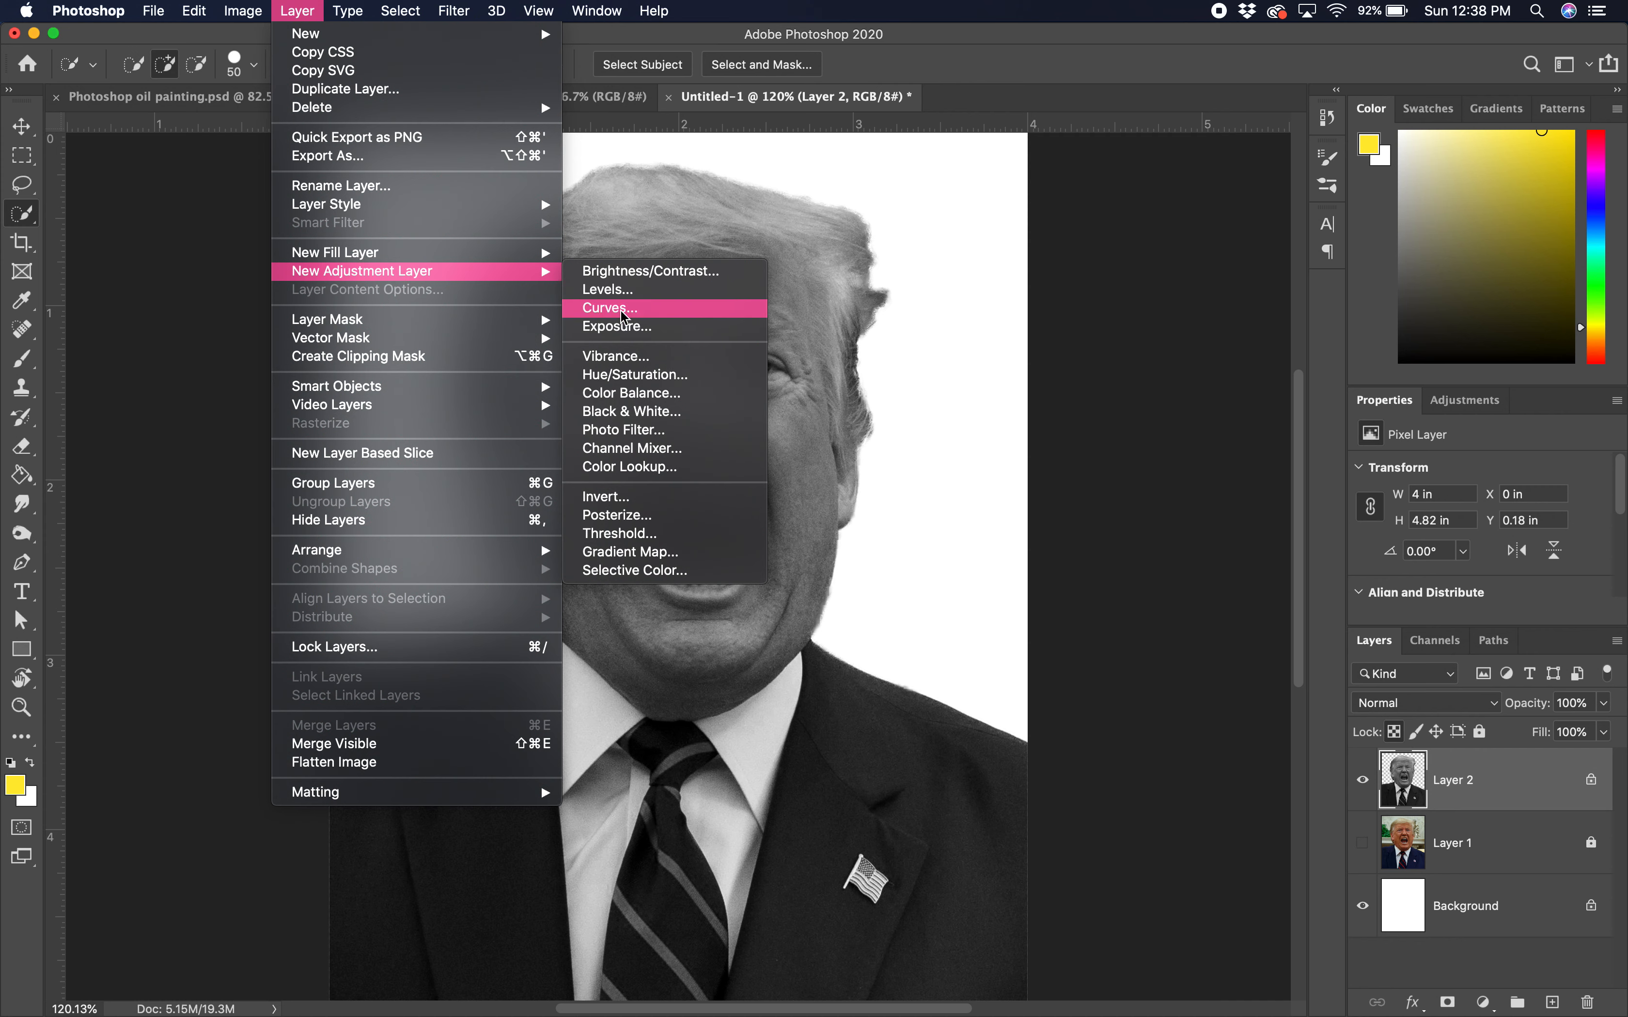
pyautogui.click(637, 535)
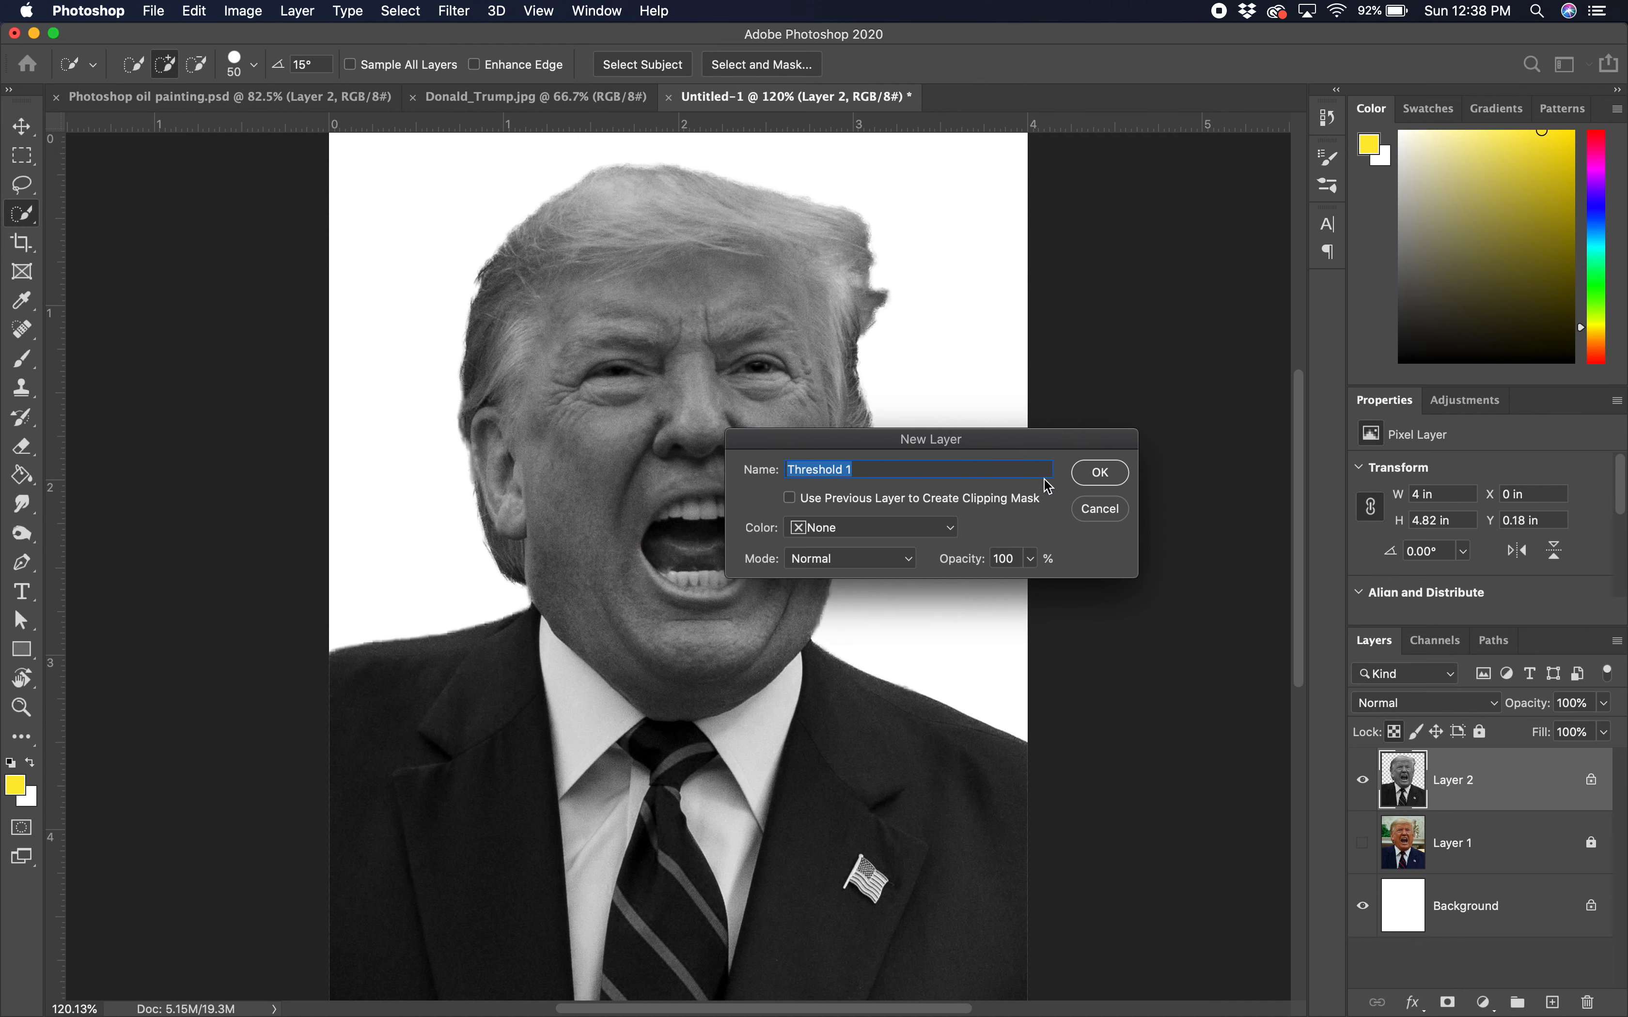
pyautogui.click(1096, 475)
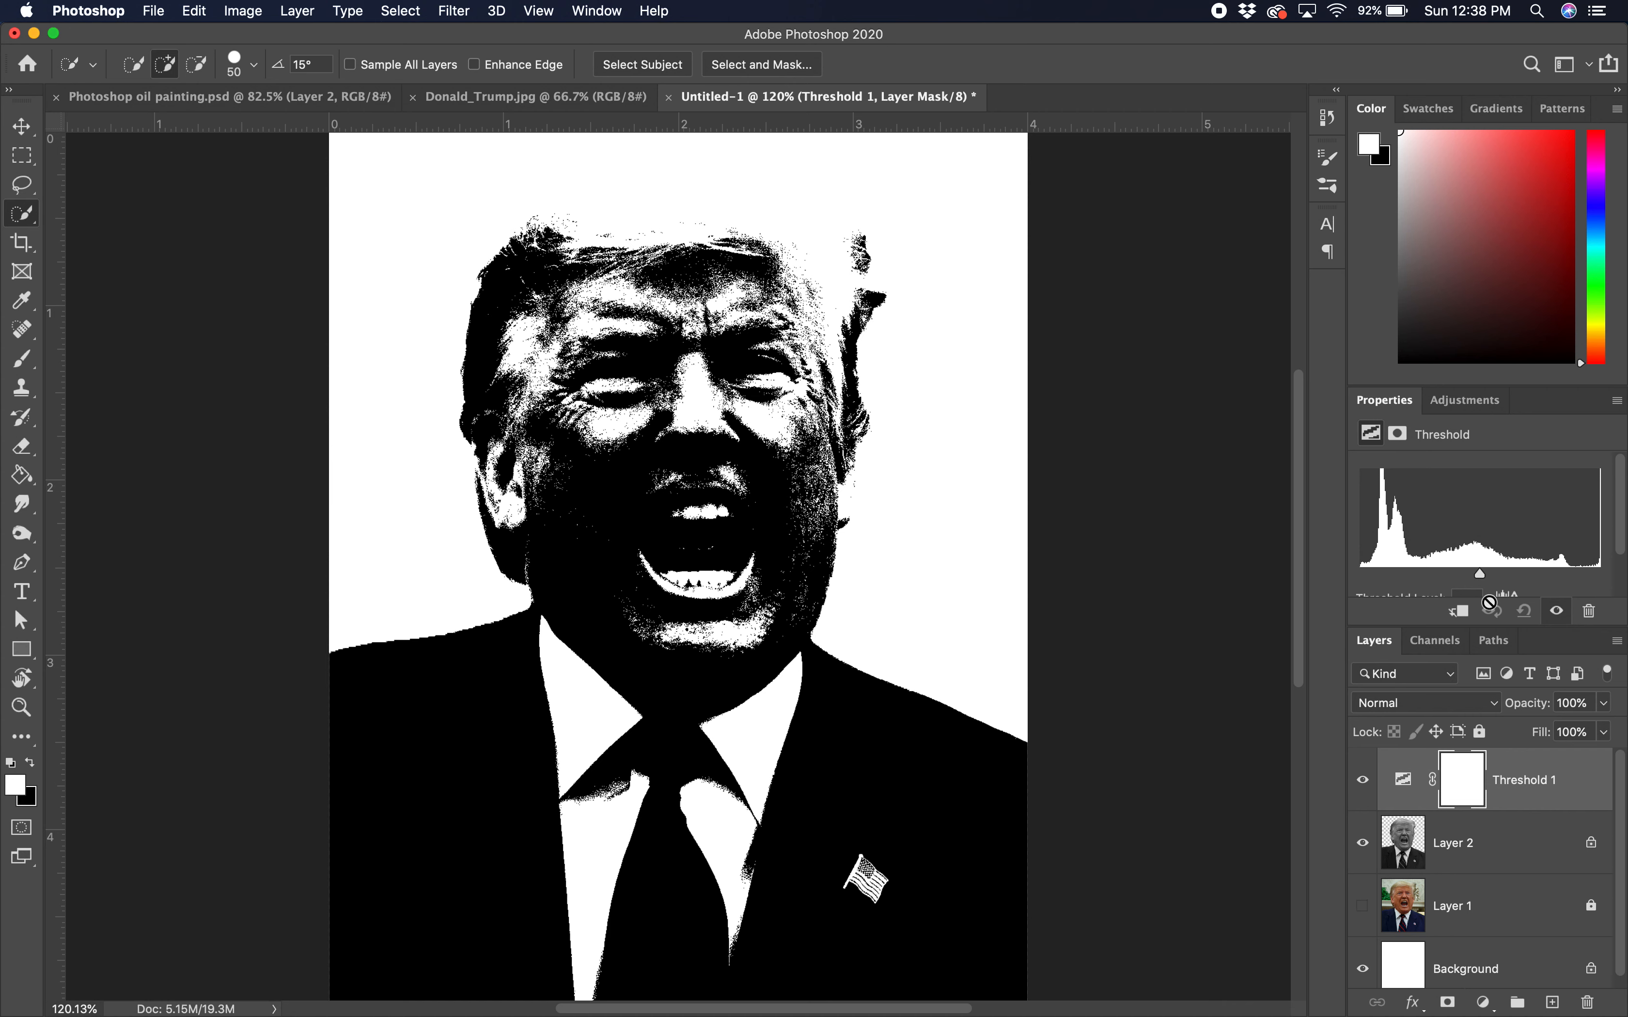
pyautogui.moveTo(1480, 388); pyautogui.dragTo(1480, 308)
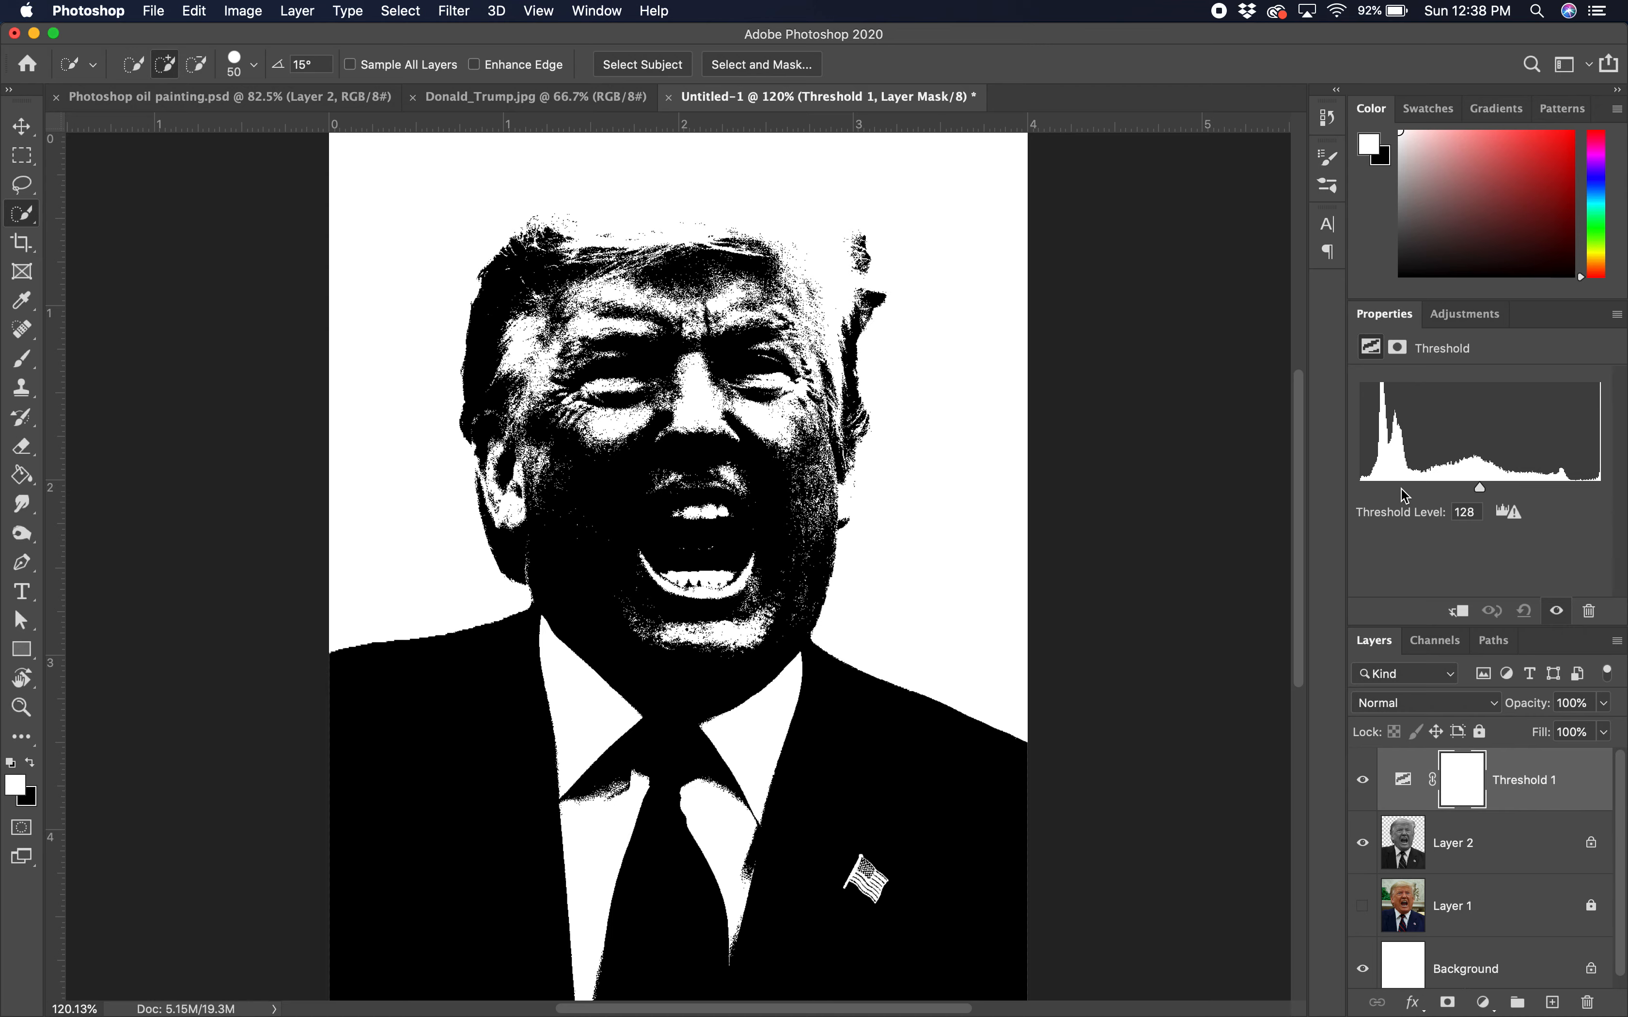
pyautogui.moveTo(1480, 487); pyautogui.dragTo(1434, 498)
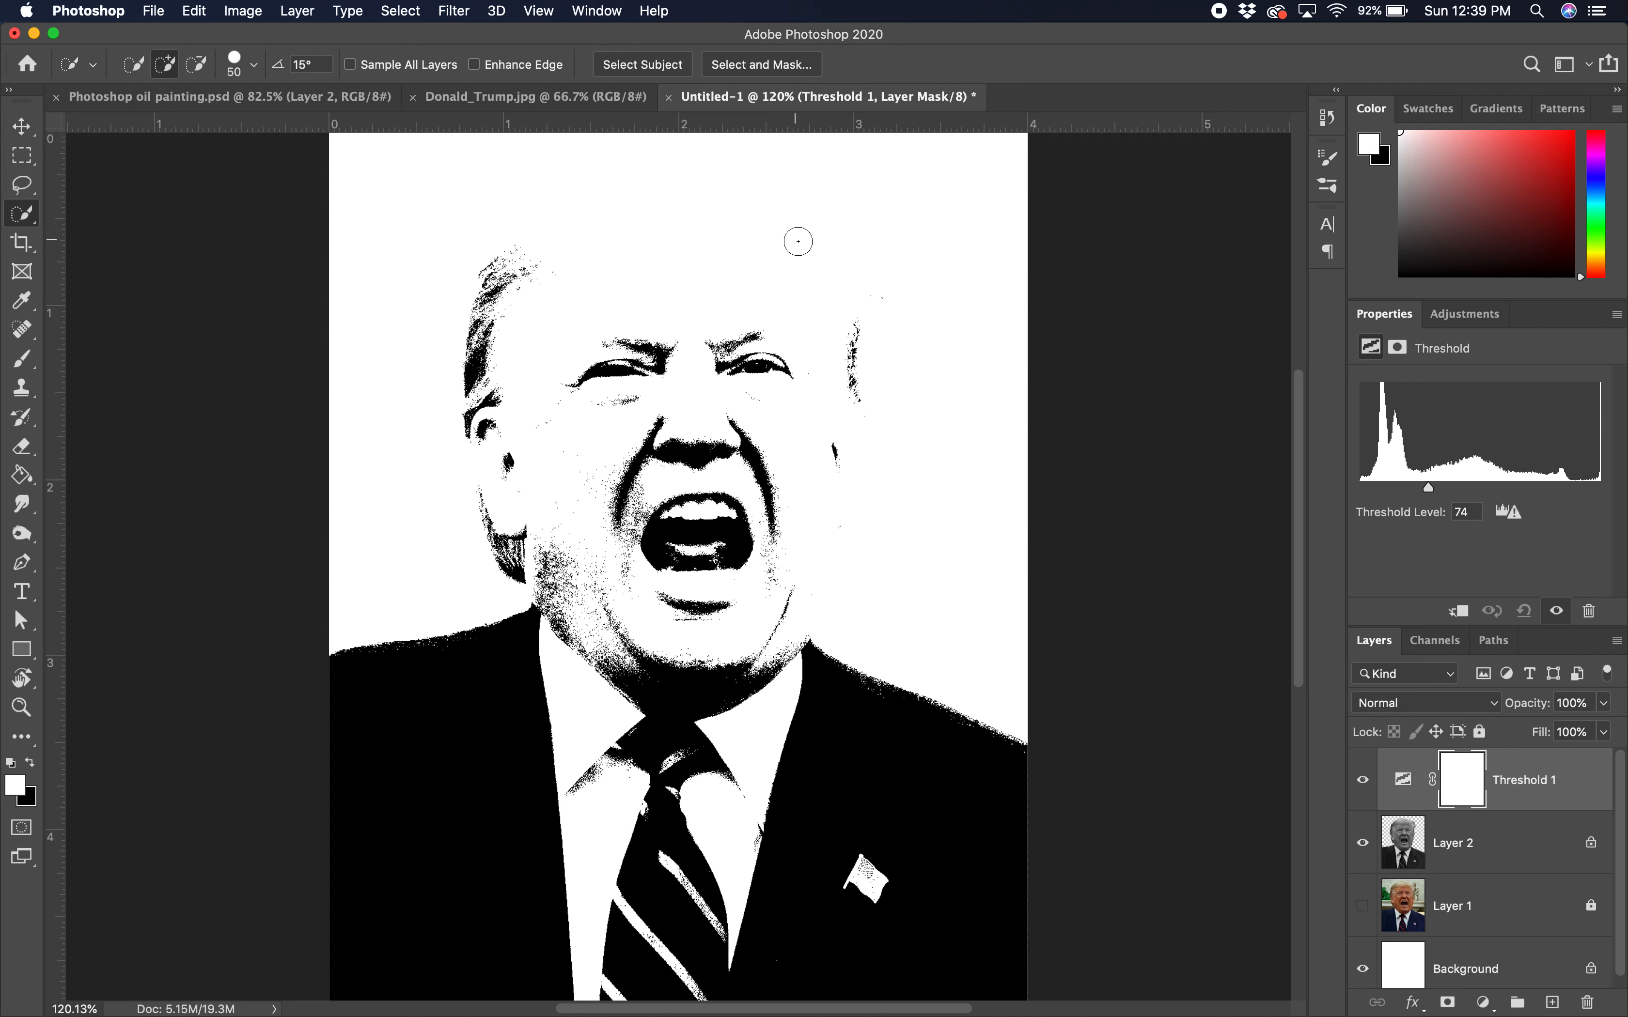
# Step: Apply a Median noise filter with radius 3 to Layer 2
pyautogui.click(1505, 853)
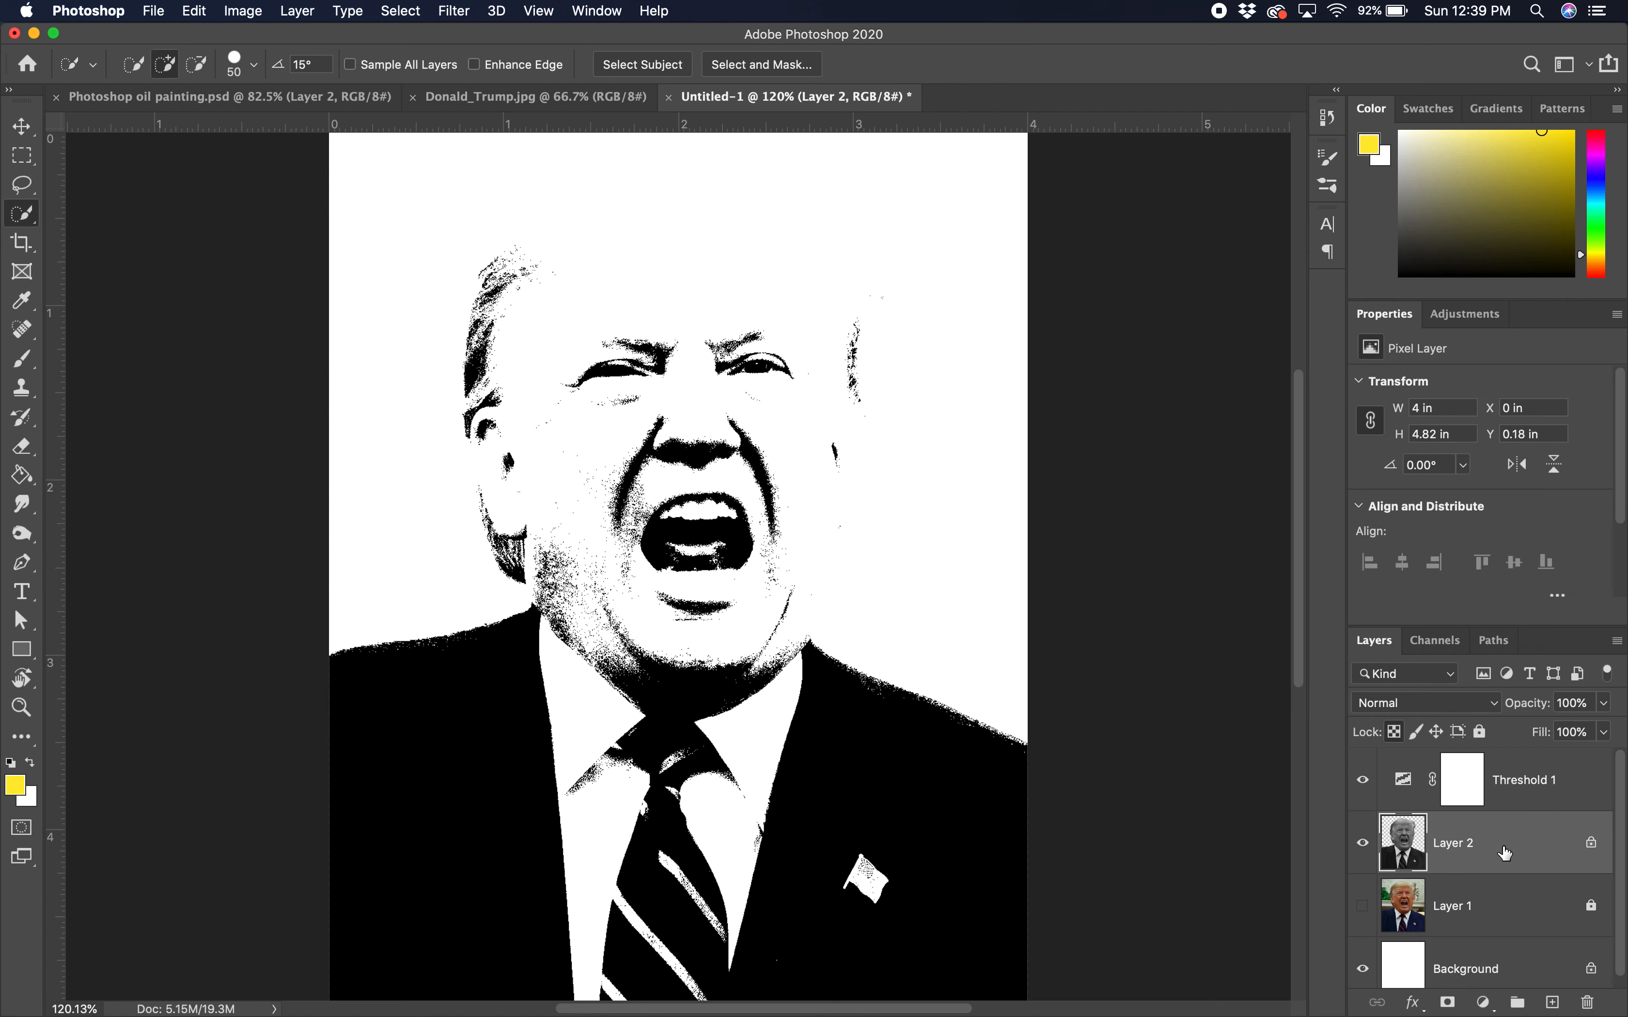
pyautogui.click(1365, 849)
pyautogui.click(1365, 849)
pyautogui.click(458, 11)
pyautogui.moveTo(496, 303)
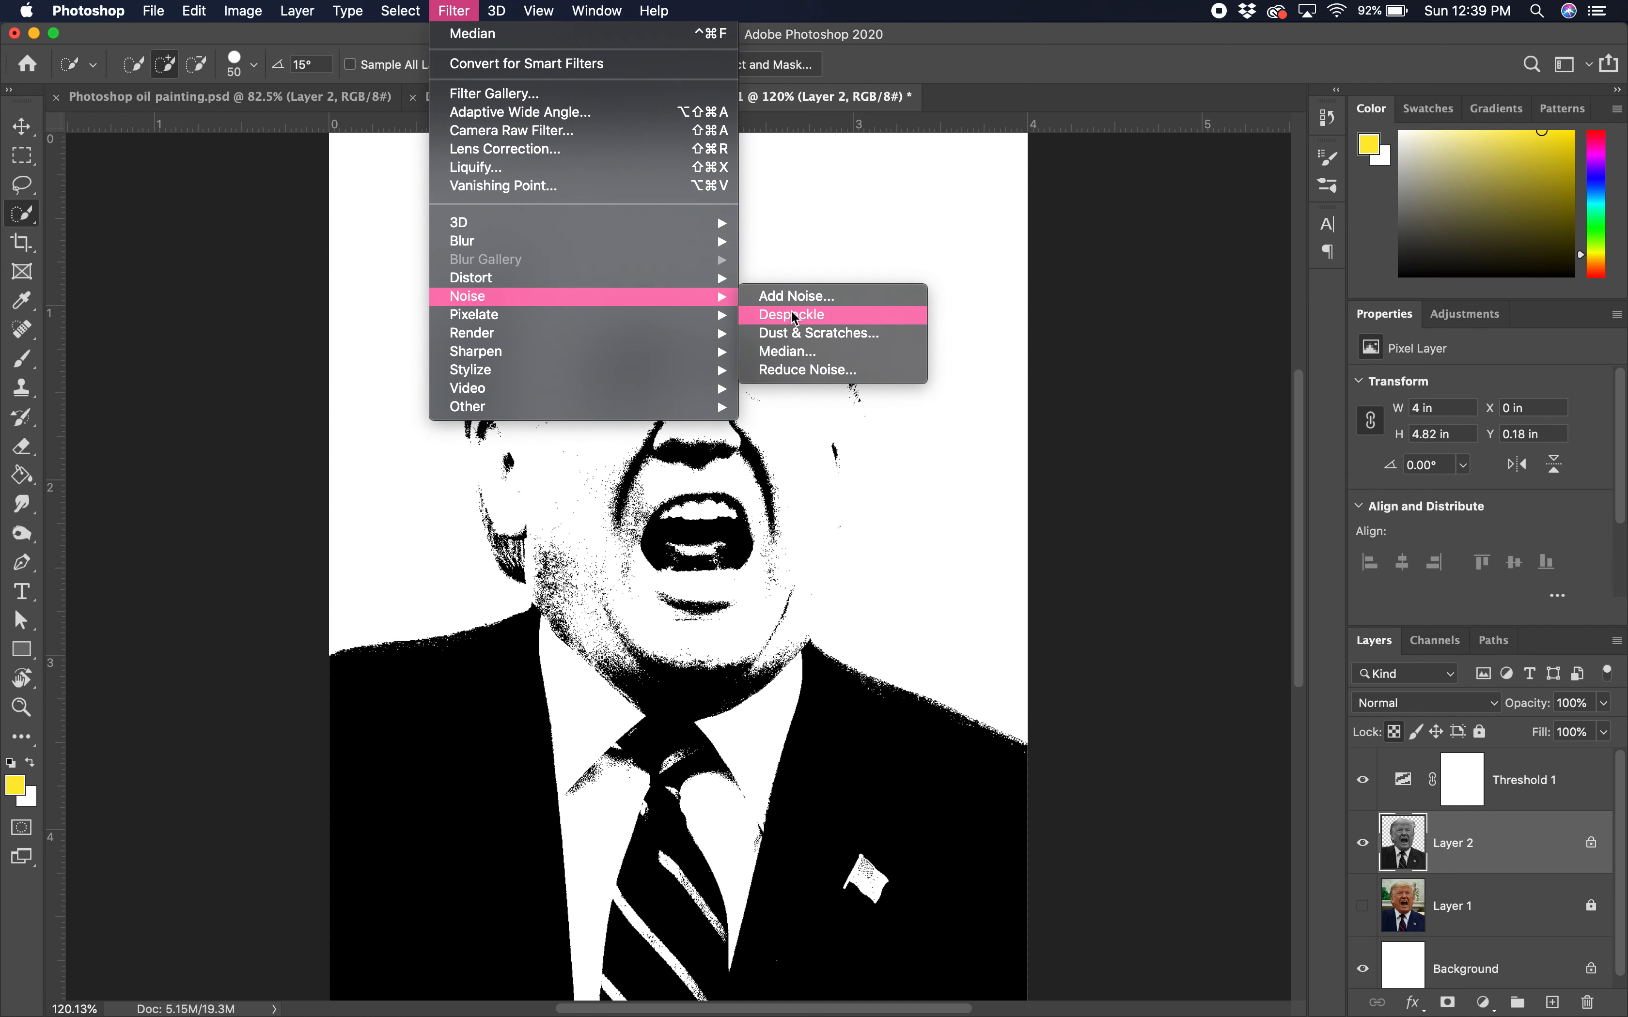
pyautogui.click(795, 358)
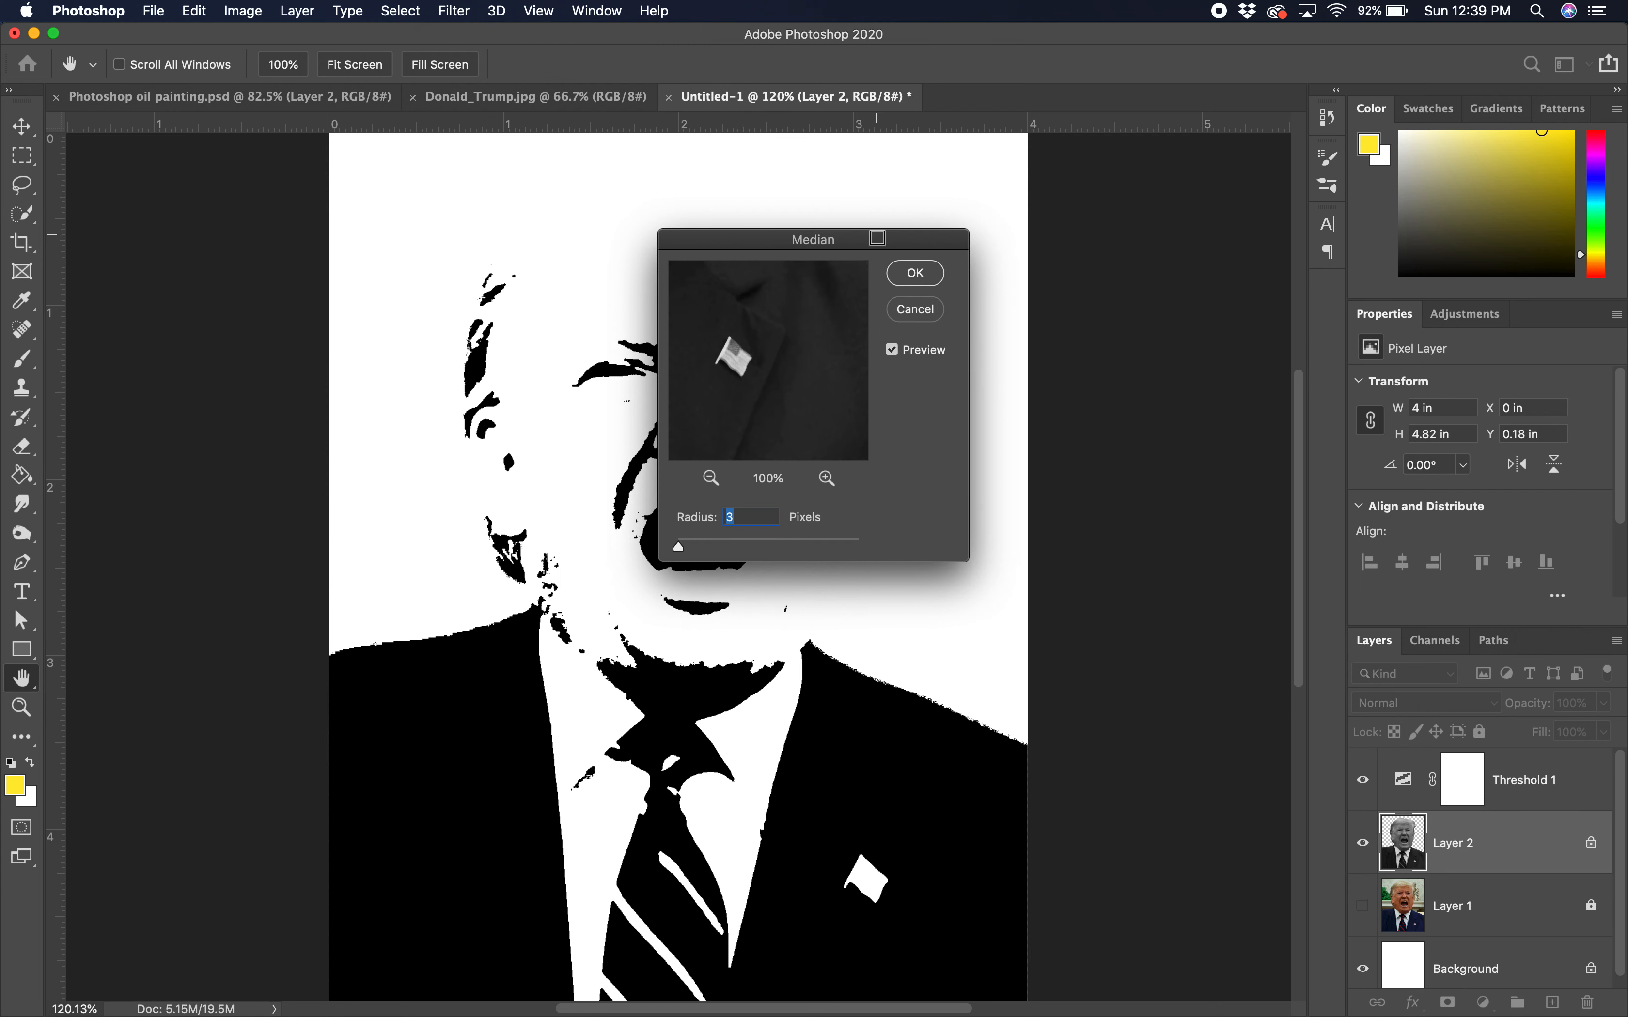
pyautogui.moveTo(877, 239); pyautogui.dragTo(1060, 211)
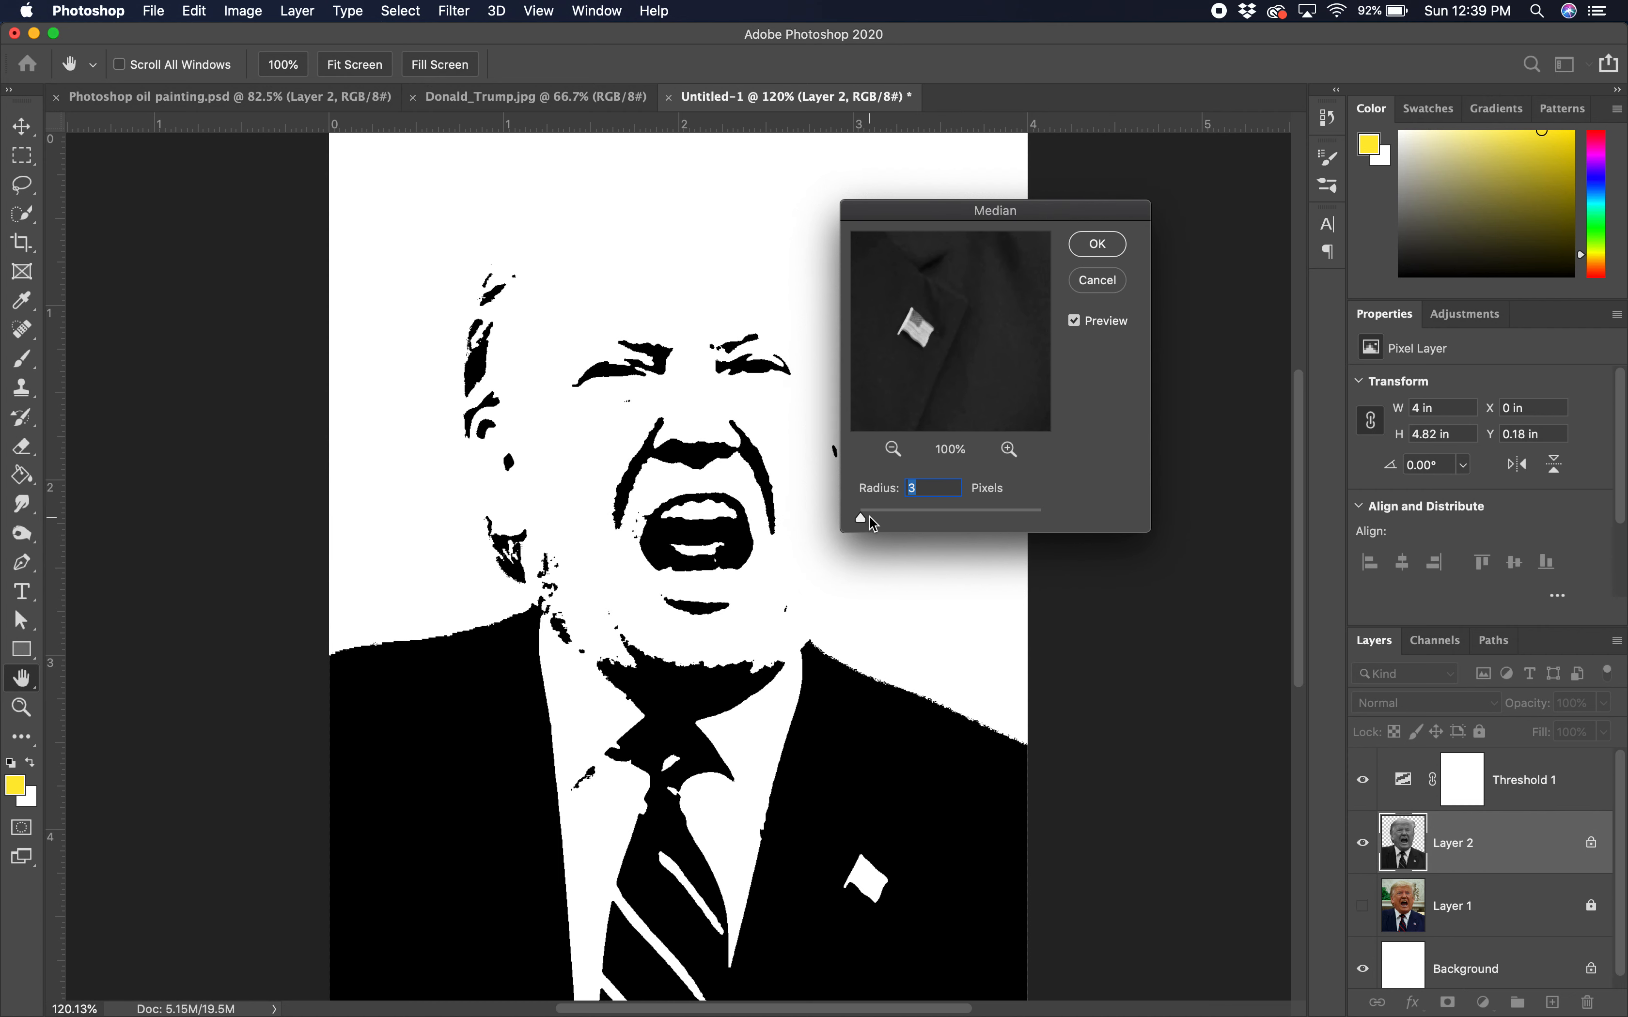
pyautogui.click(1094, 247)
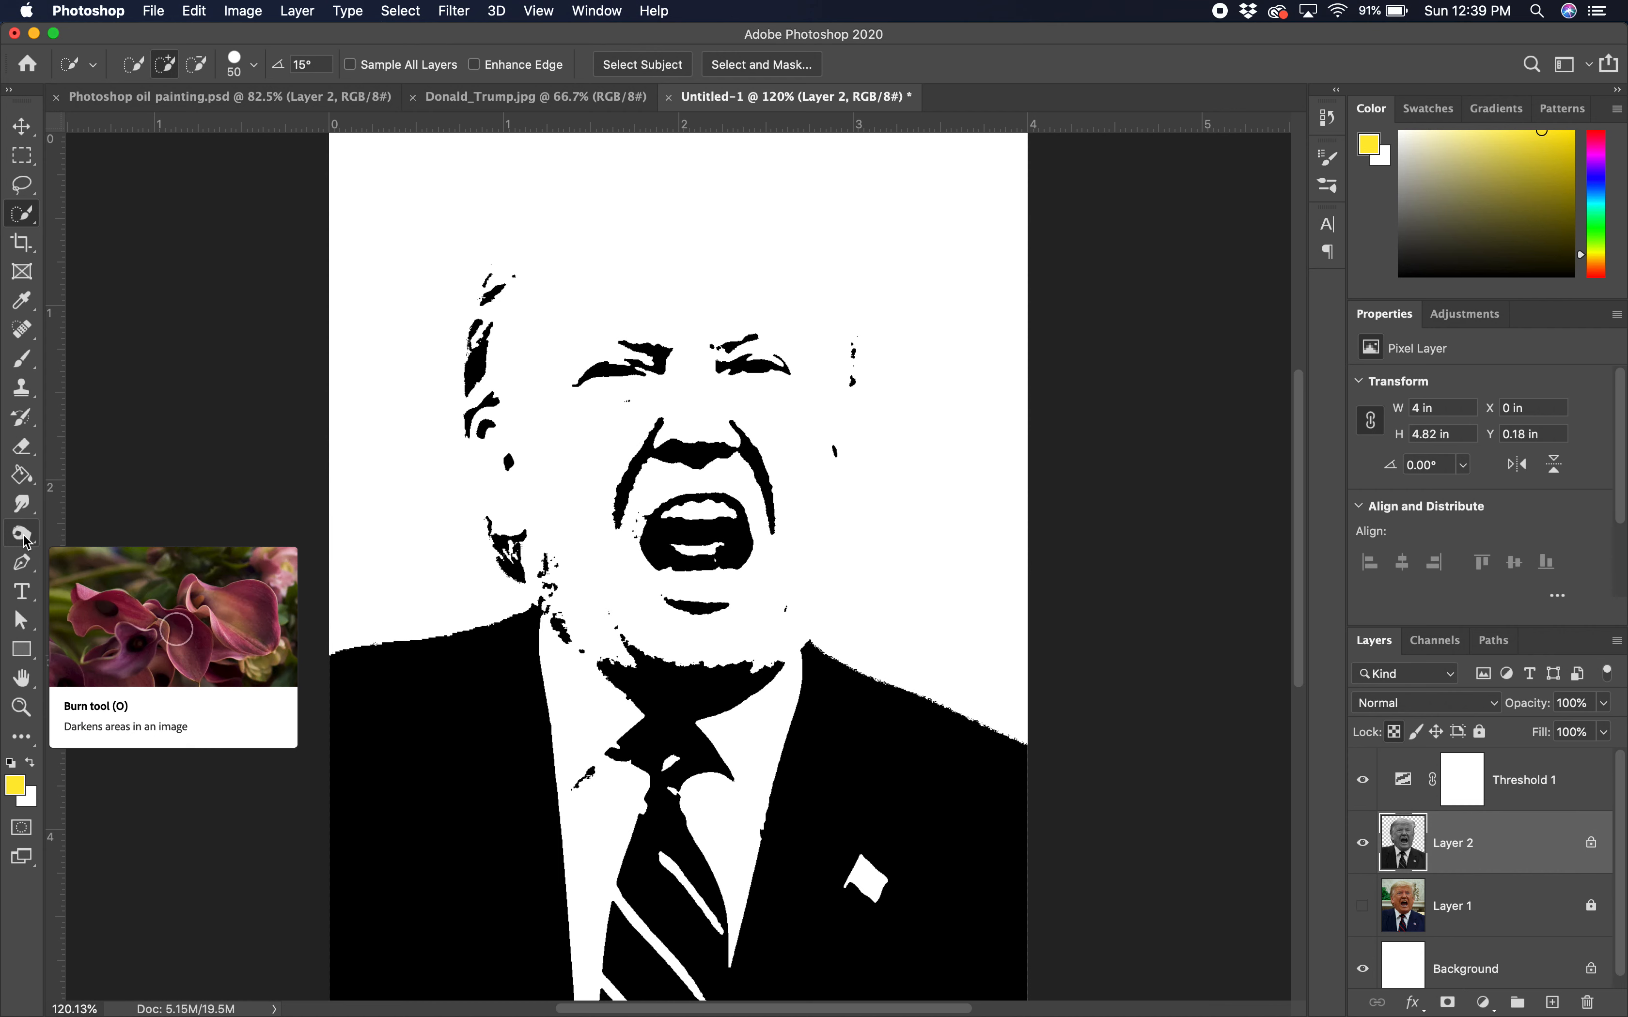
# Step: Pick the Burn Tool from the Dodge tool flyout
pyautogui.moveTo(27, 541); pyautogui.dragTo(78, 532)
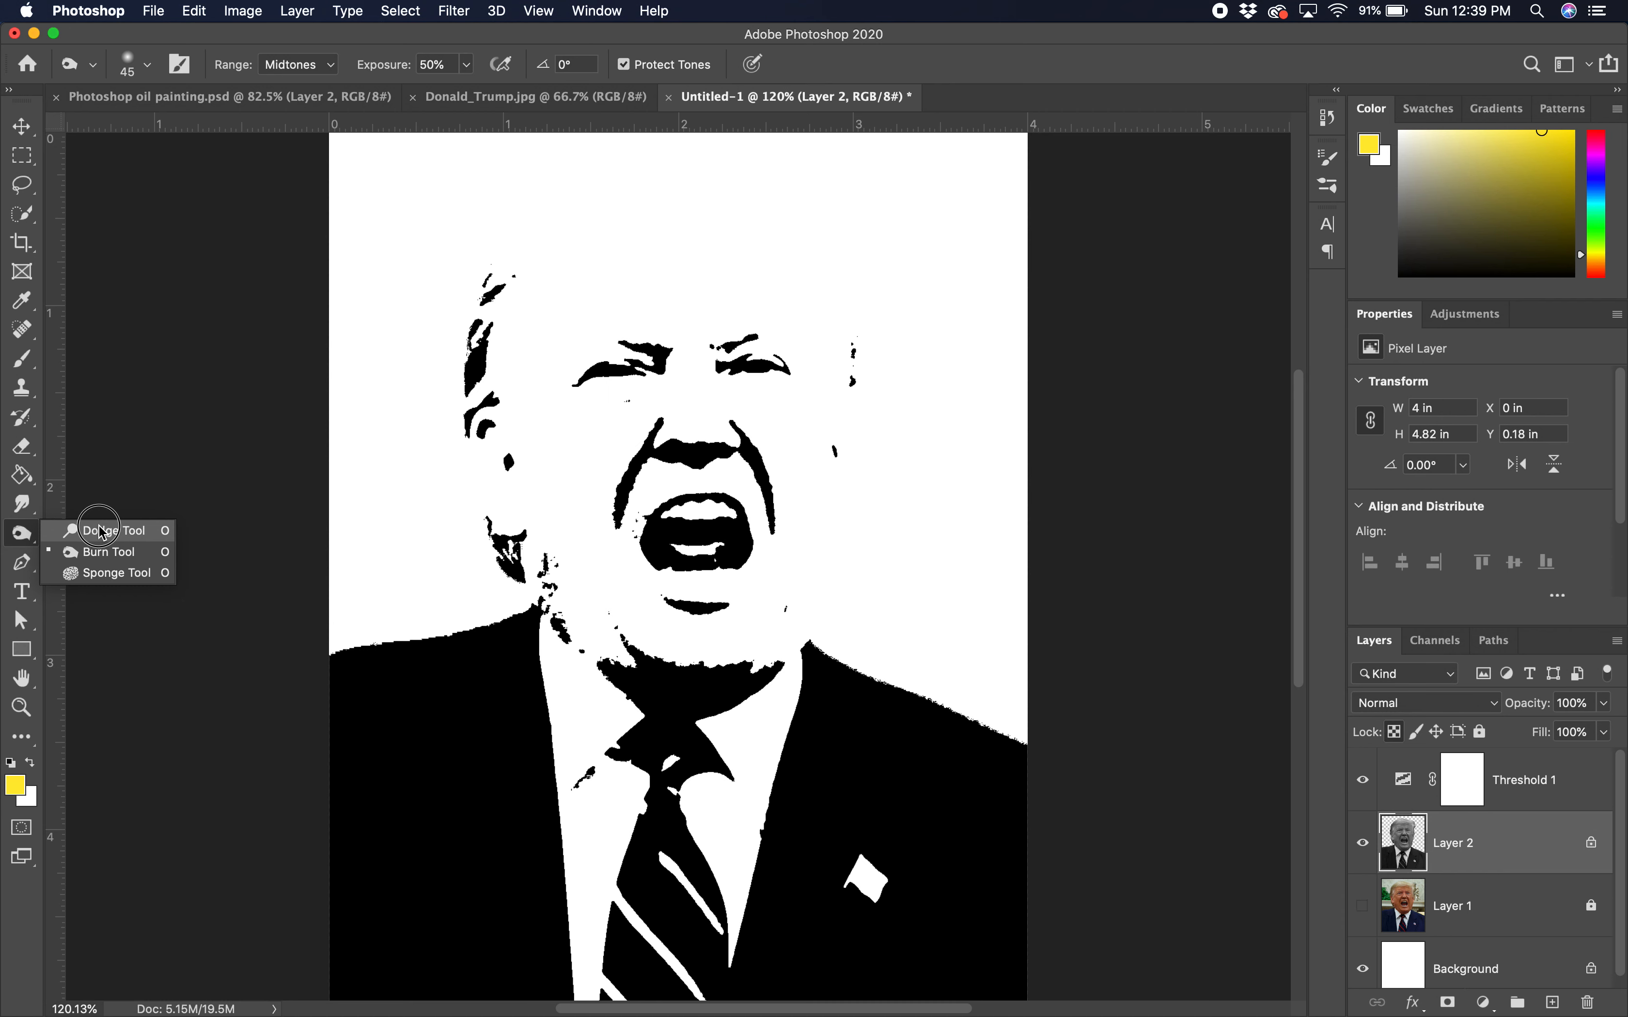
pyautogui.click(94, 530)
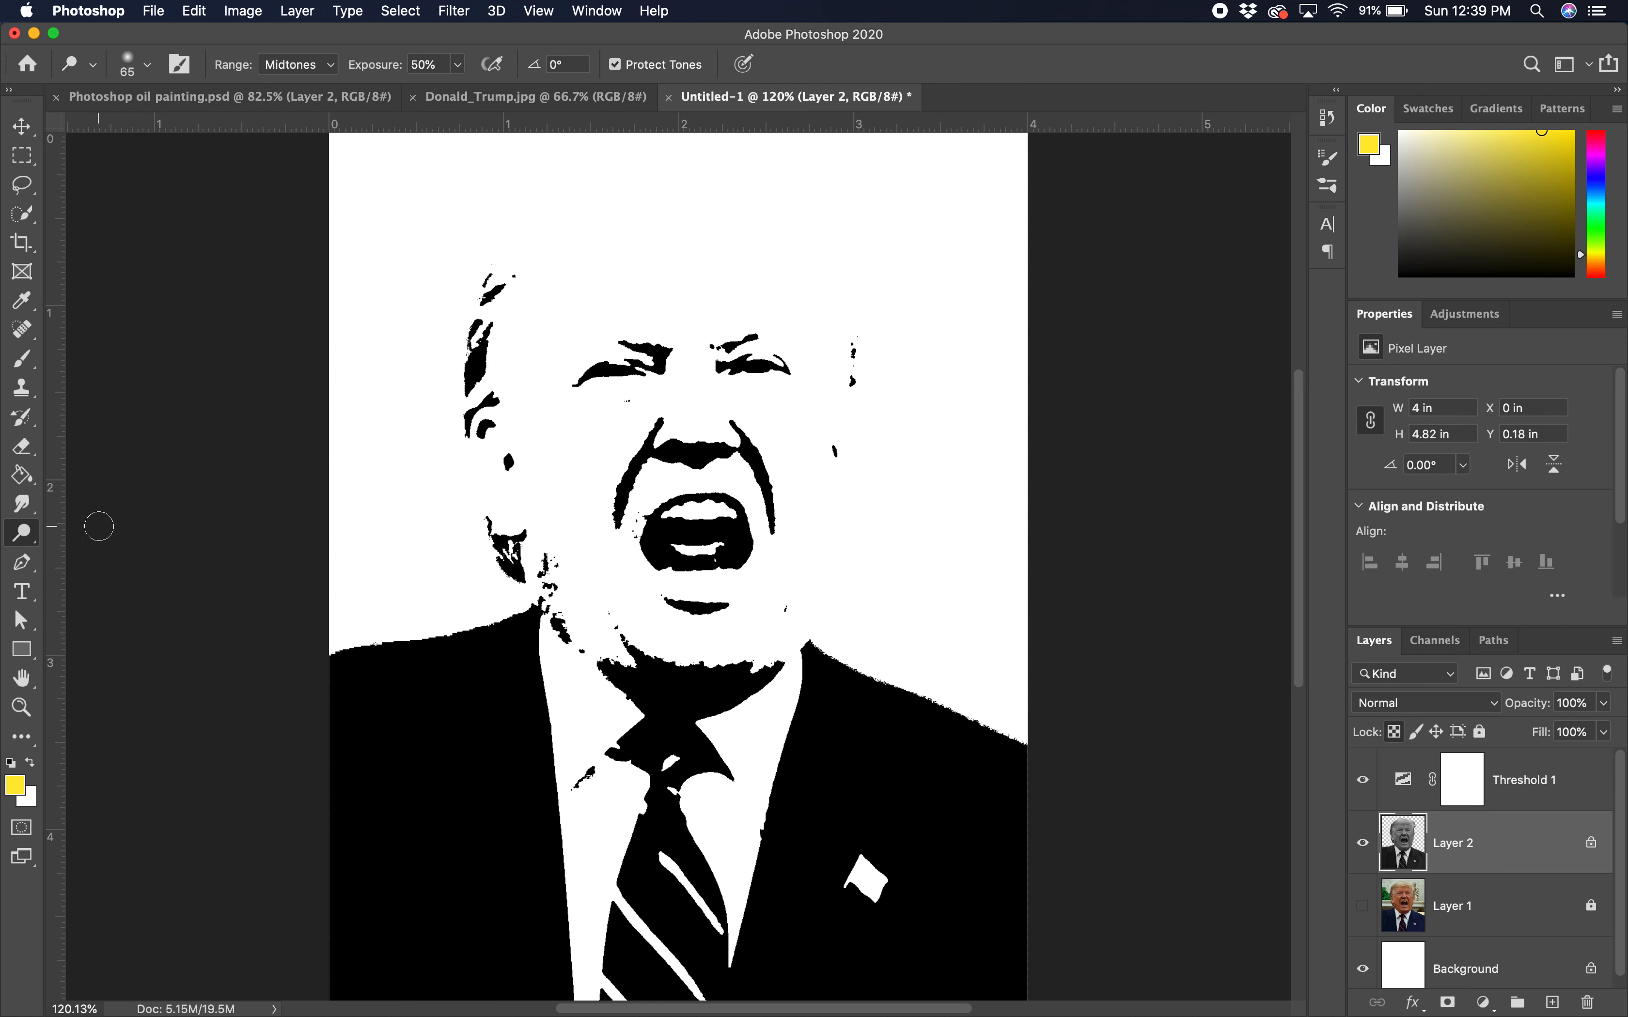
pyautogui.click(28, 538)
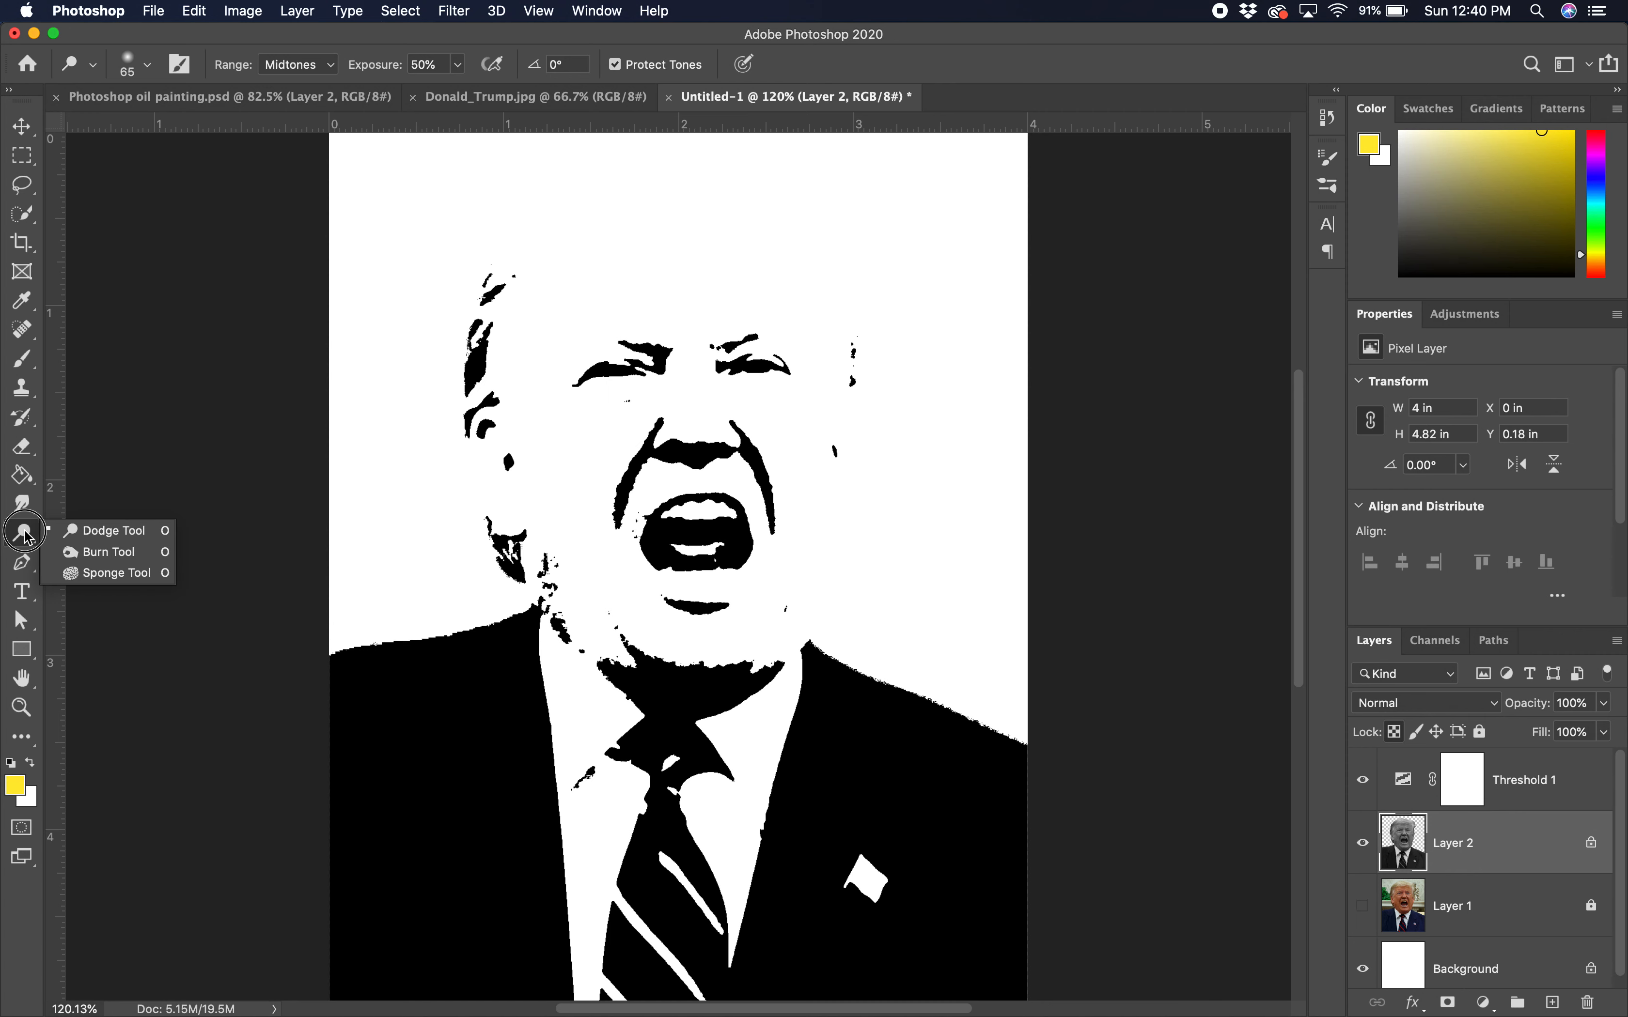
pyautogui.click(99, 552)
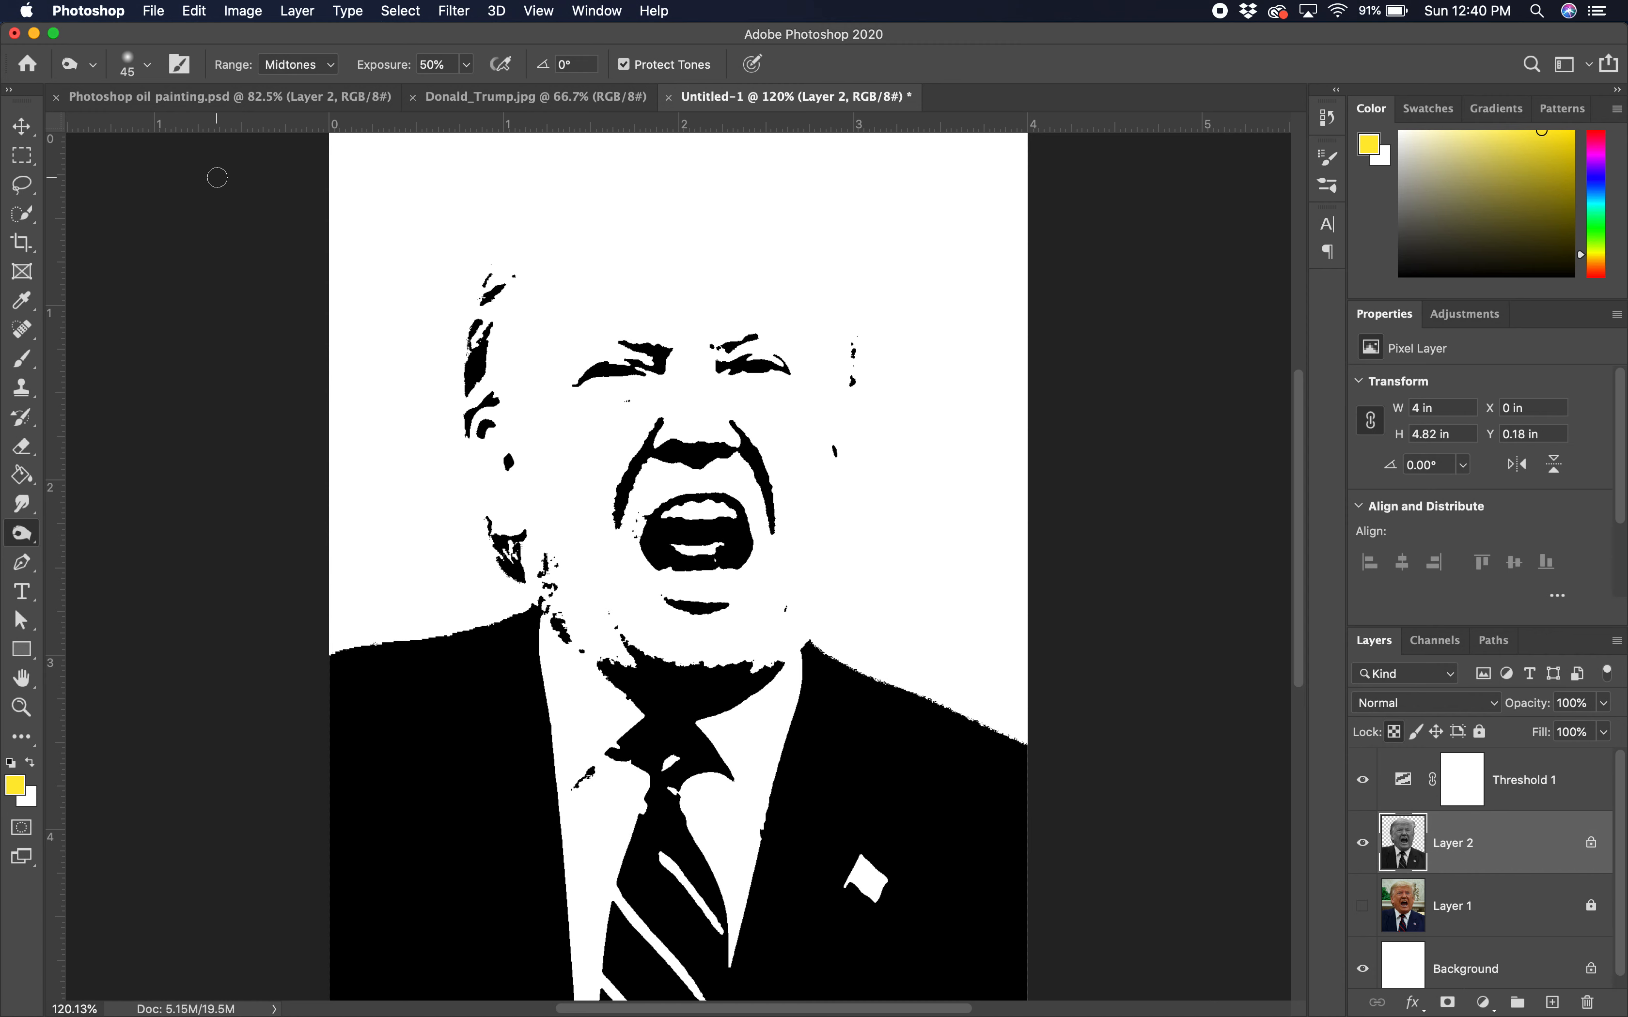
# Step: Set a 142 px brush and burn the hair along the top of the head
pyautogui.click(147, 66)
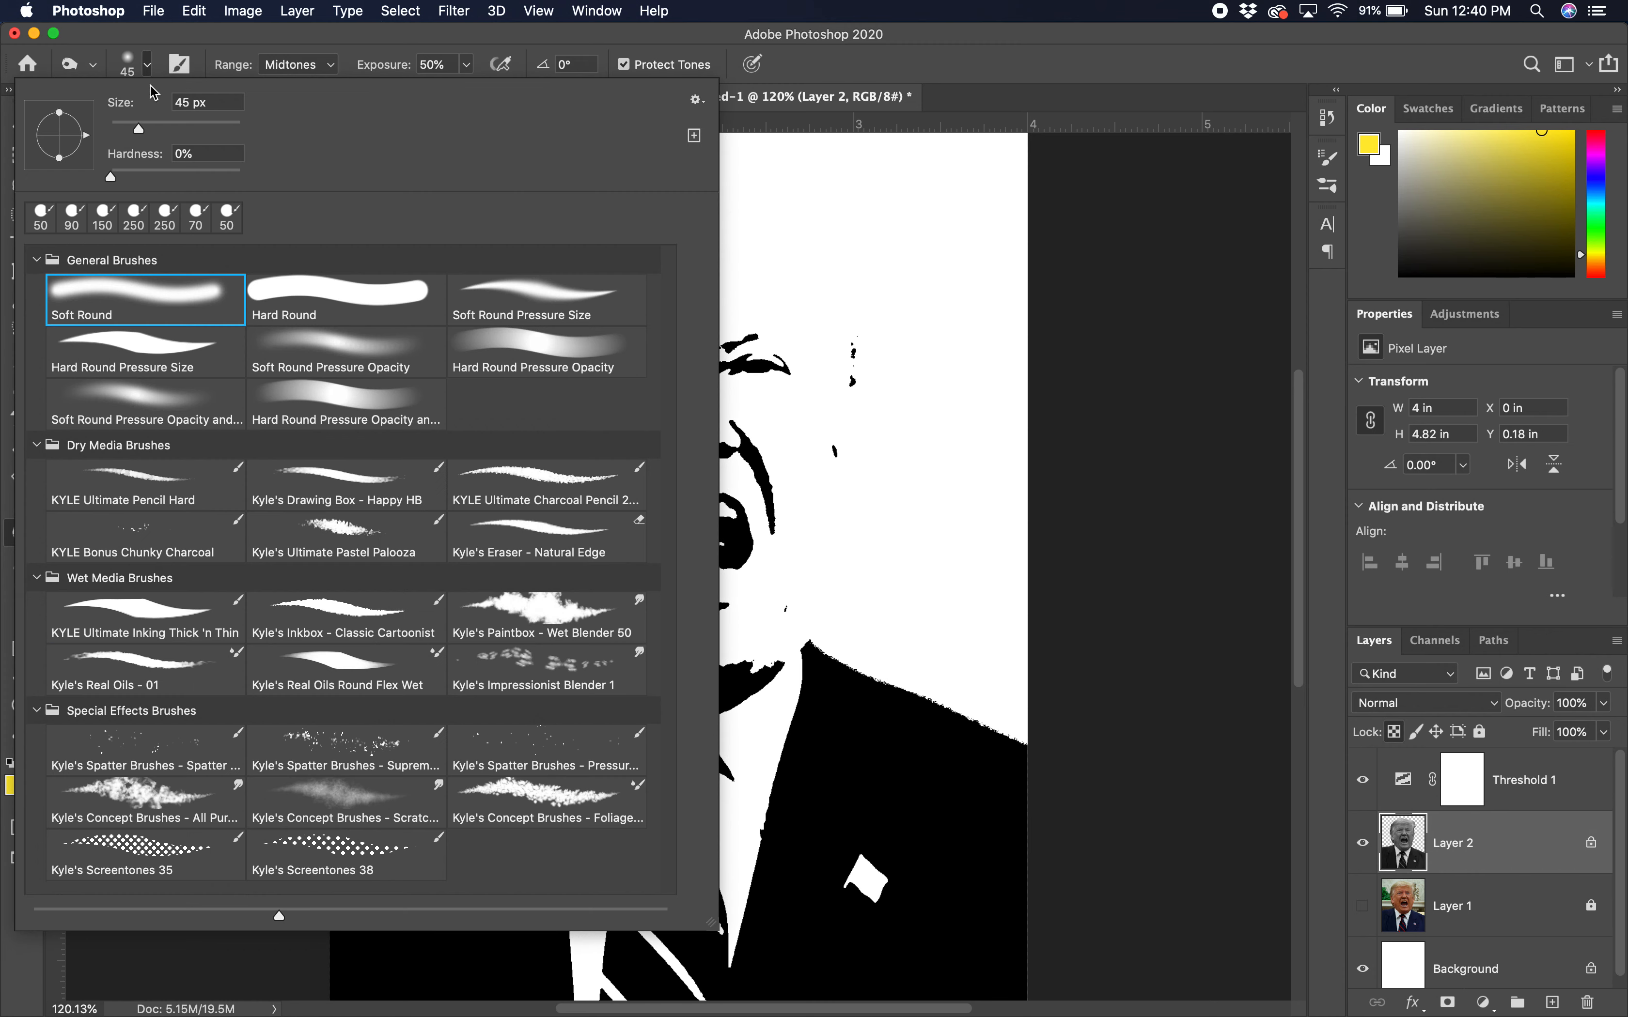
pyautogui.moveTo(145, 133); pyautogui.dragTo(192, 132)
pyautogui.press('Return')
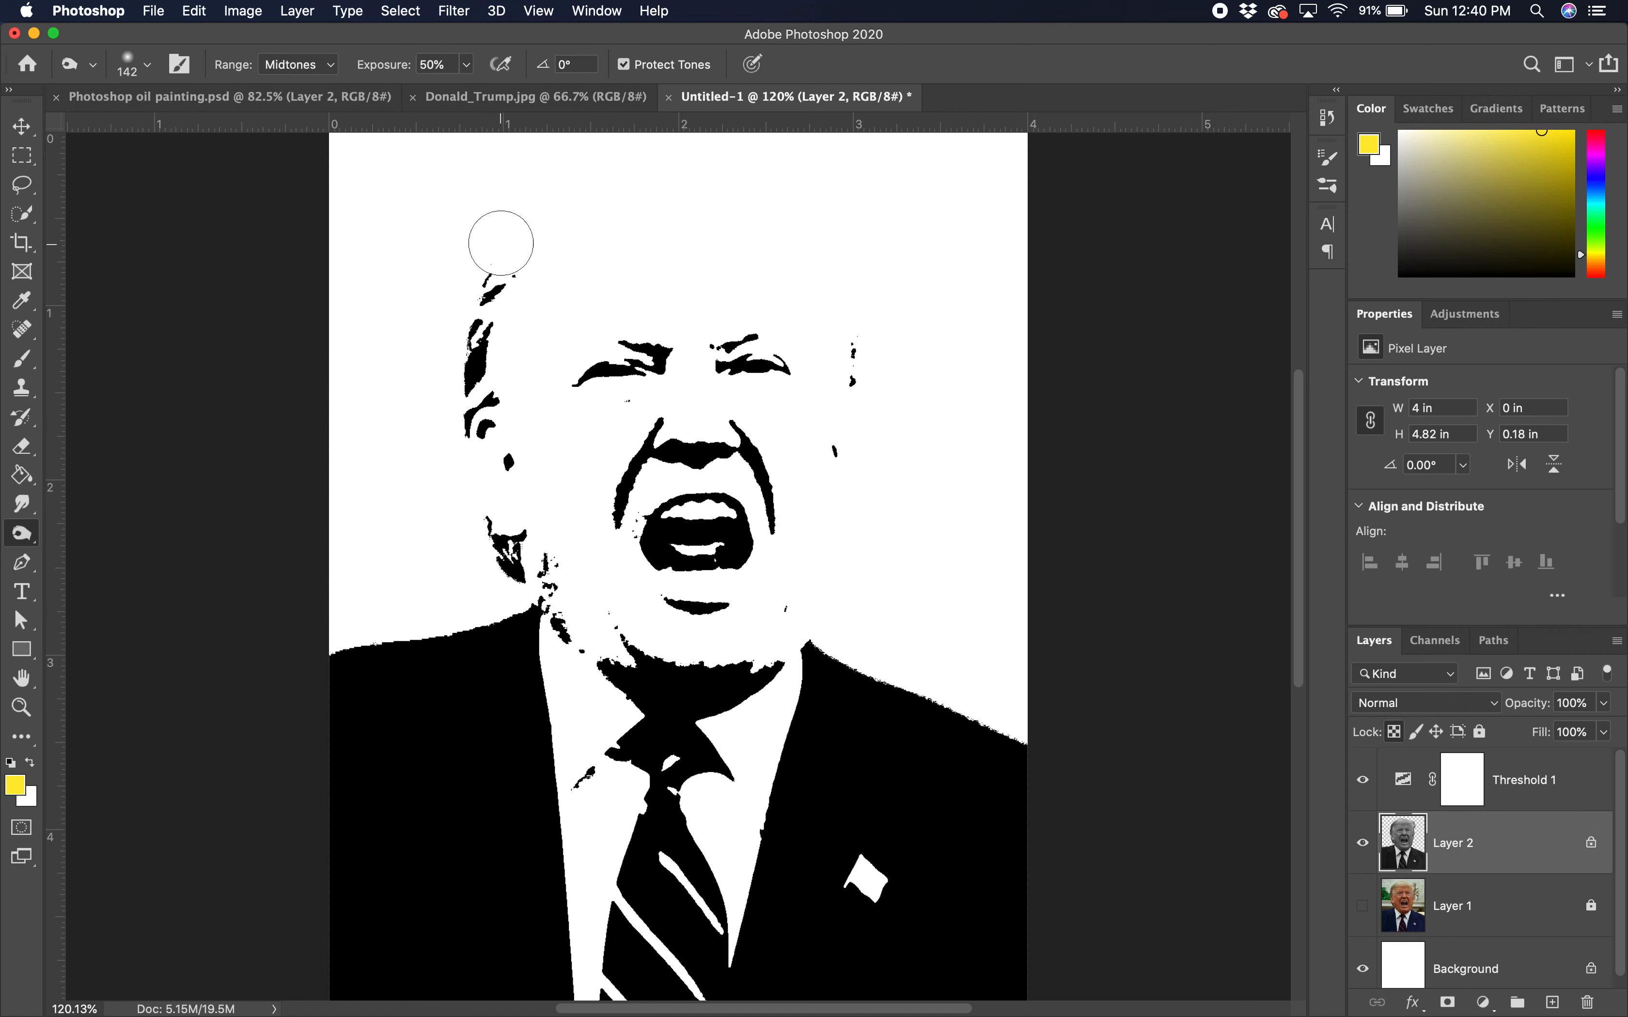
pyautogui.moveTo(499, 244)
pyautogui.mouseDown()
pyautogui.moveTo(549, 229)
pyautogui.moveTo(570, 197)
pyautogui.moveTo(563, 211)
pyautogui.moveTo(583, 213)
pyautogui.moveTo(616, 174)
pyautogui.moveTo(680, 168)
pyautogui.moveTo(636, 168)
pyautogui.moveTo(752, 163)
pyautogui.moveTo(702, 197)
pyautogui.moveTo(763, 164)
pyautogui.moveTo(783, 178)
pyautogui.moveTo(766, 184)
pyautogui.moveTo(788, 185)
pyautogui.mouseUp()
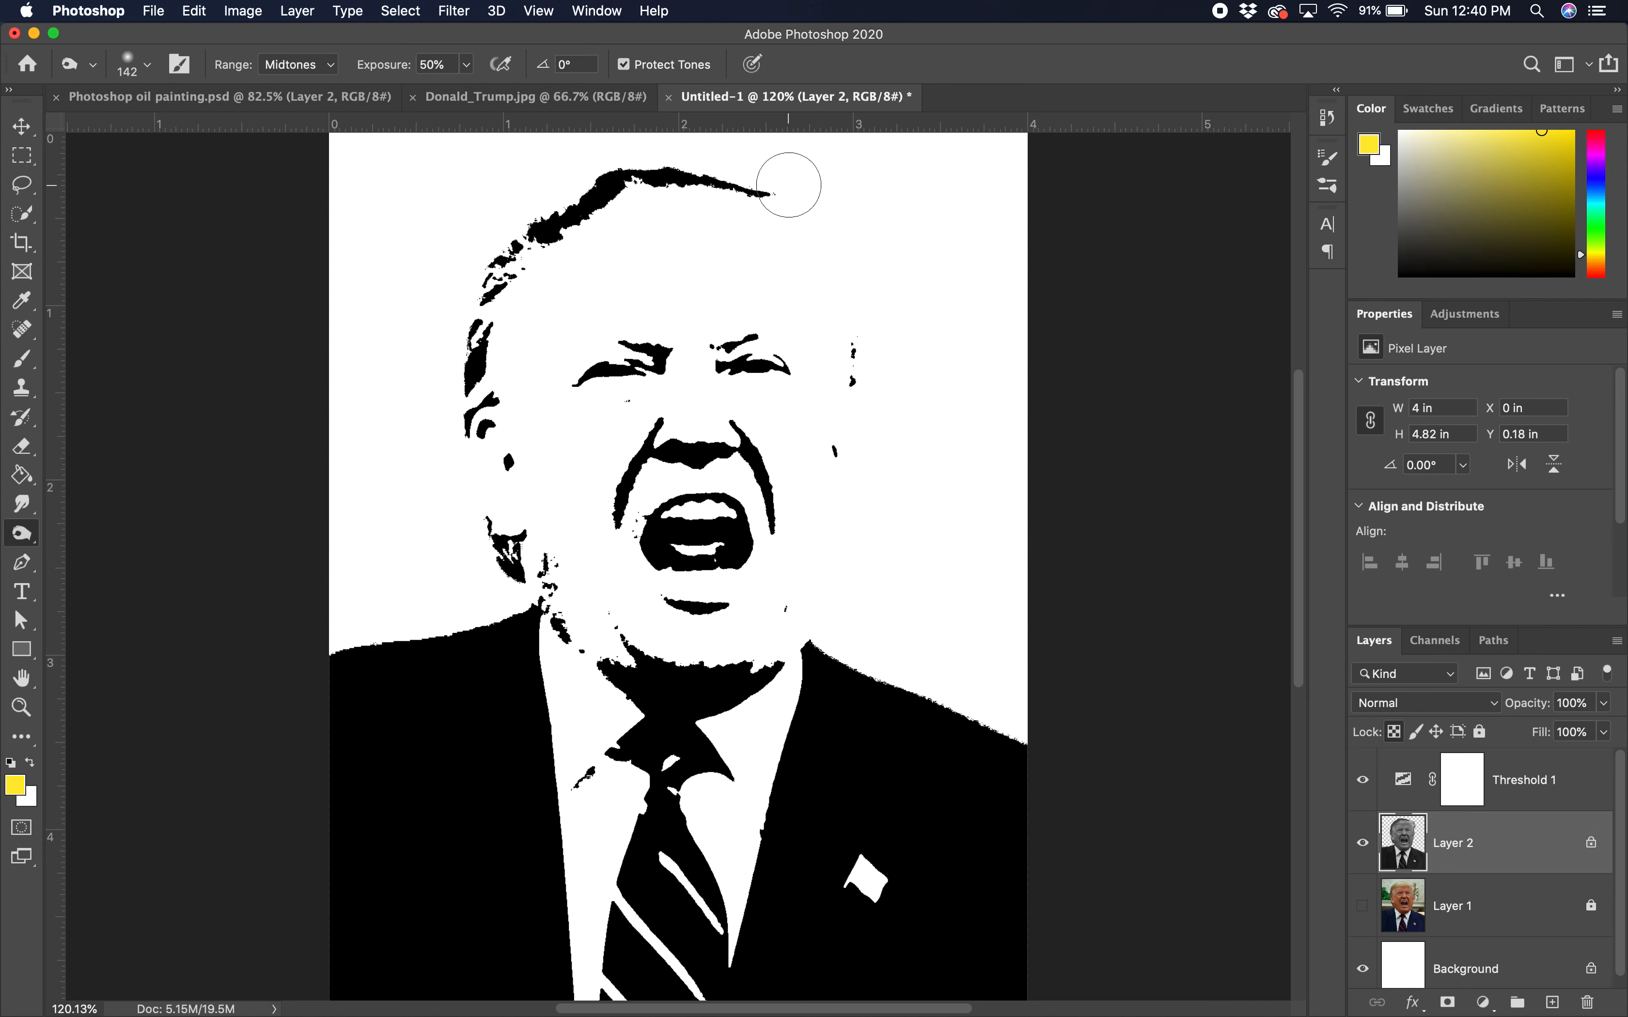
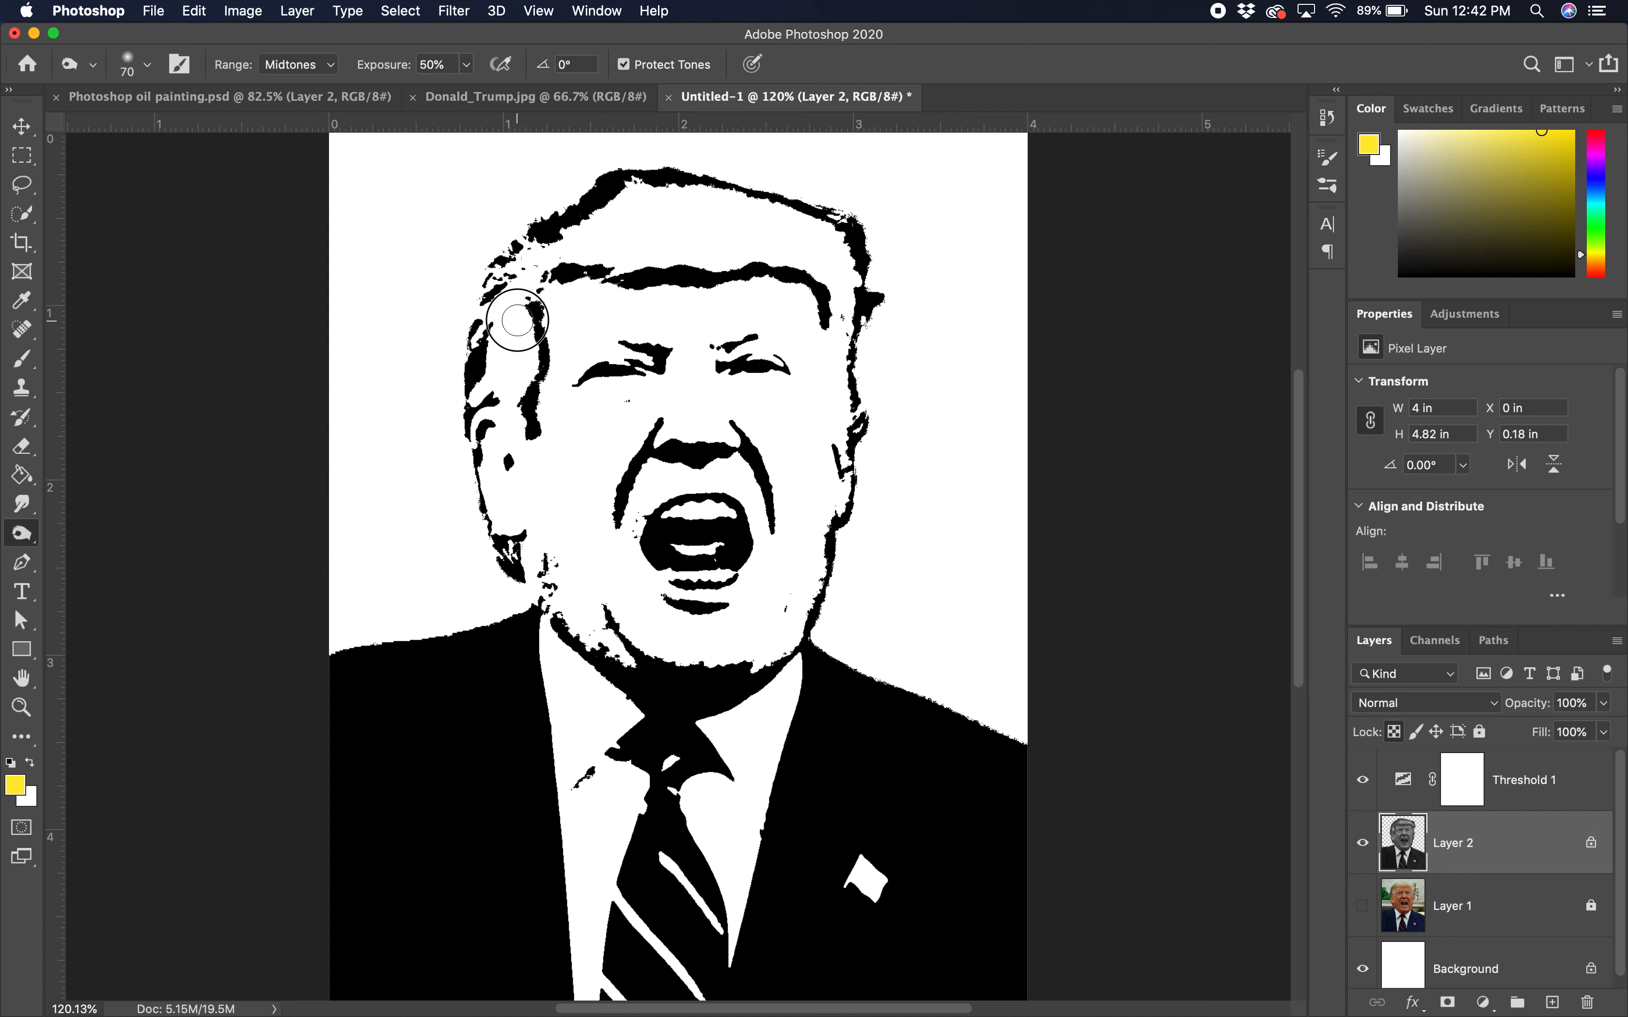
pyautogui.keyDown('alt'); pyautogui.click(517, 320); pyautogui.keyUp('alt')
# Step: Dodge the sideburn, the hairline's upper edge and the top of the hair to thin them
pyautogui.keyDown('alt'); pyautogui.click(677, 265); pyautogui.keyUp('alt')
pyautogui.keyDown('alt'); pyautogui.click(677, 265); pyautogui.keyUp('alt')
pyautogui.keyDown('alt'); pyautogui.click(638, 262); pyautogui.keyUp('alt')
pyautogui.keyDown('alt'); pyautogui.click(638, 263); pyautogui.keyUp('alt')
pyautogui.keyDown('alt'); pyautogui.click(650, 263); pyautogui.keyUp('alt')
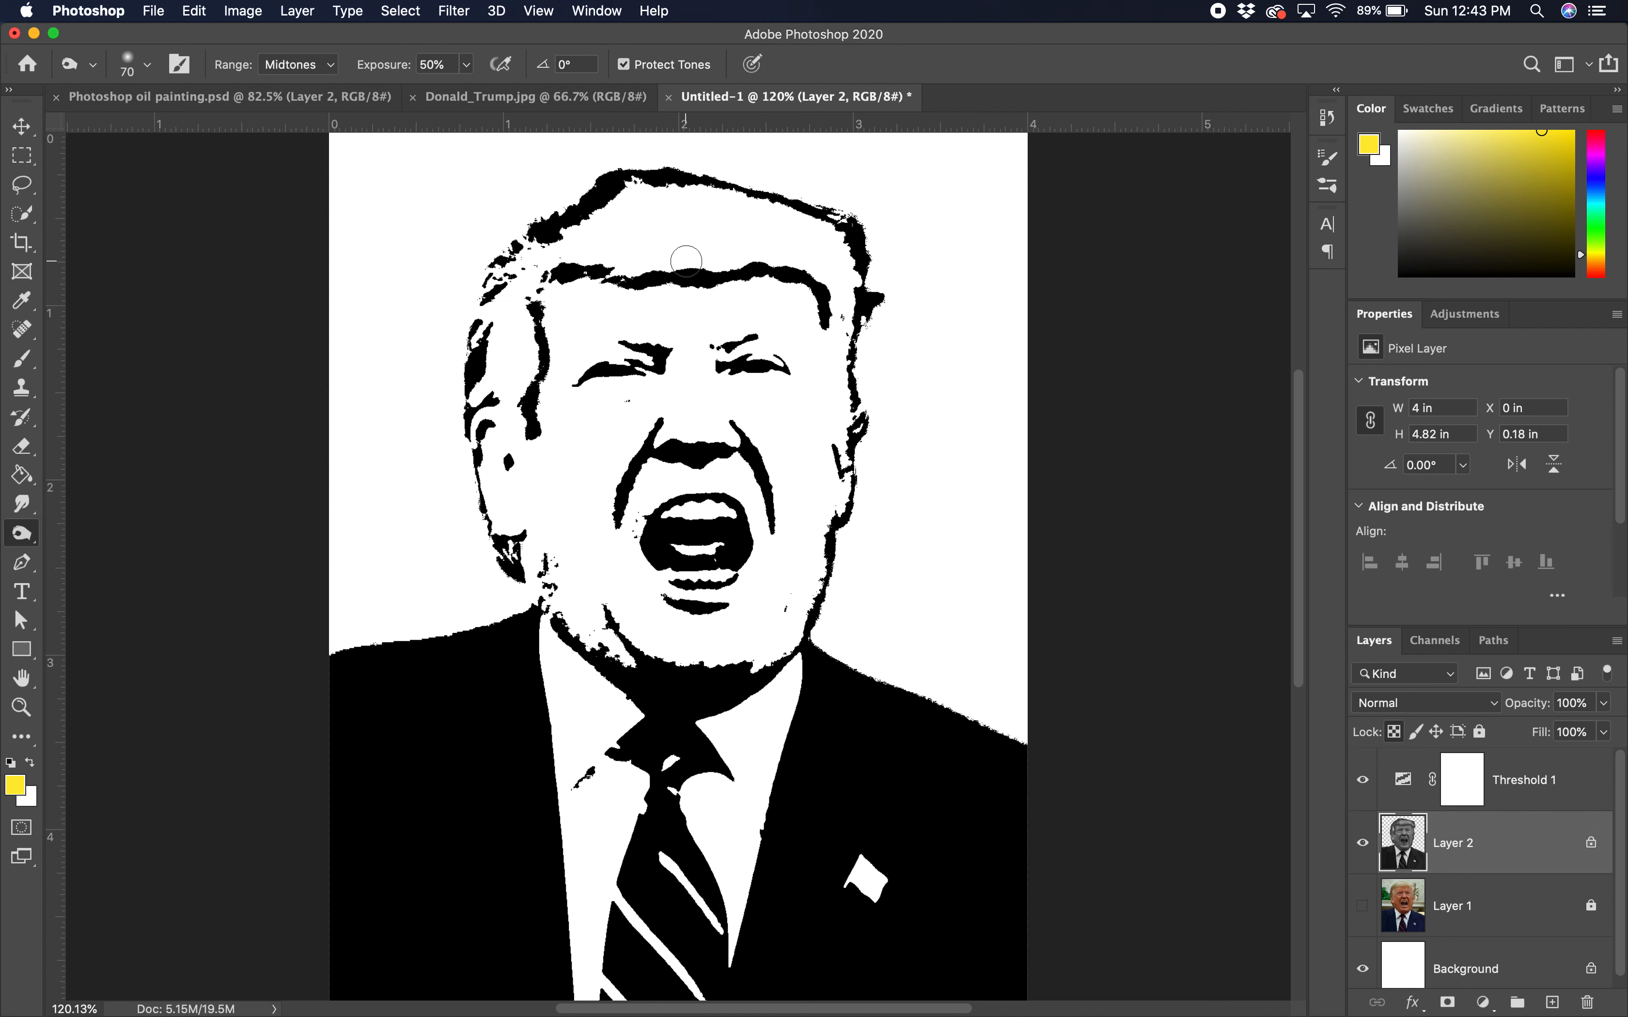
pyautogui.keyDown('alt'); pyautogui.click(699, 259); pyautogui.keyUp('alt')
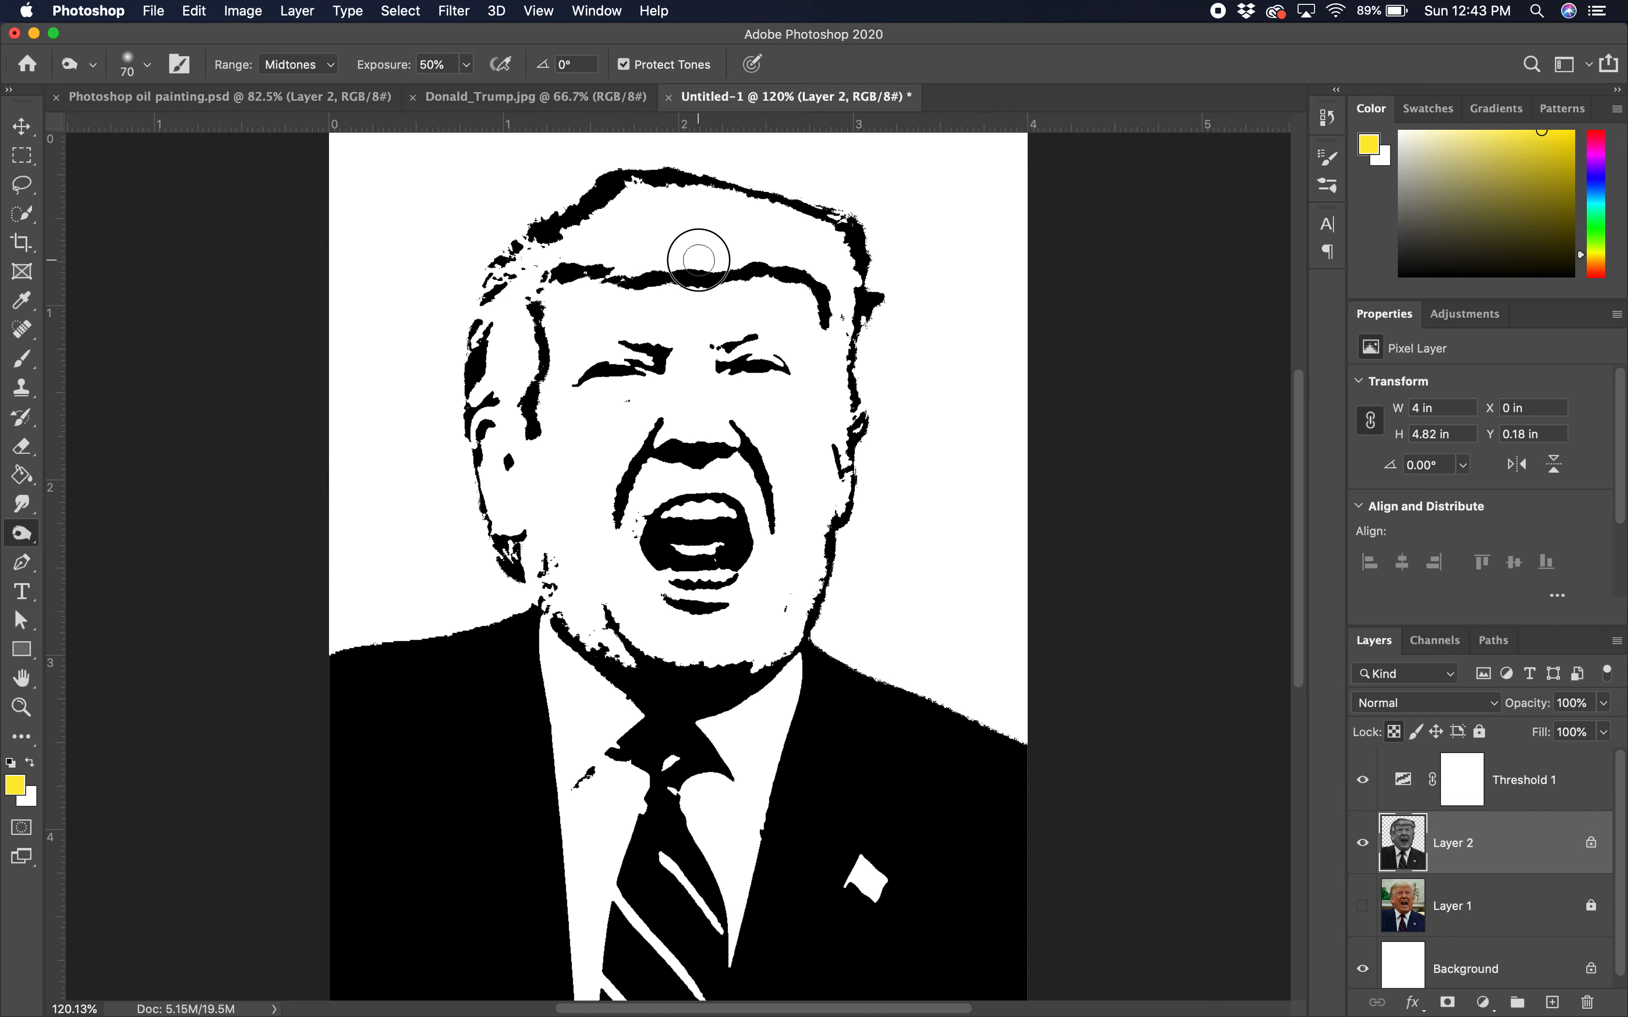
pyautogui.click(624, 200)
pyautogui.click(623, 201)
# Step: Lighten the inner hair outline, the left hair edge, the right-edge blob and the face edge by the eye
pyautogui.keyDown('alt'); pyautogui.click(624, 201); pyautogui.keyUp('alt')
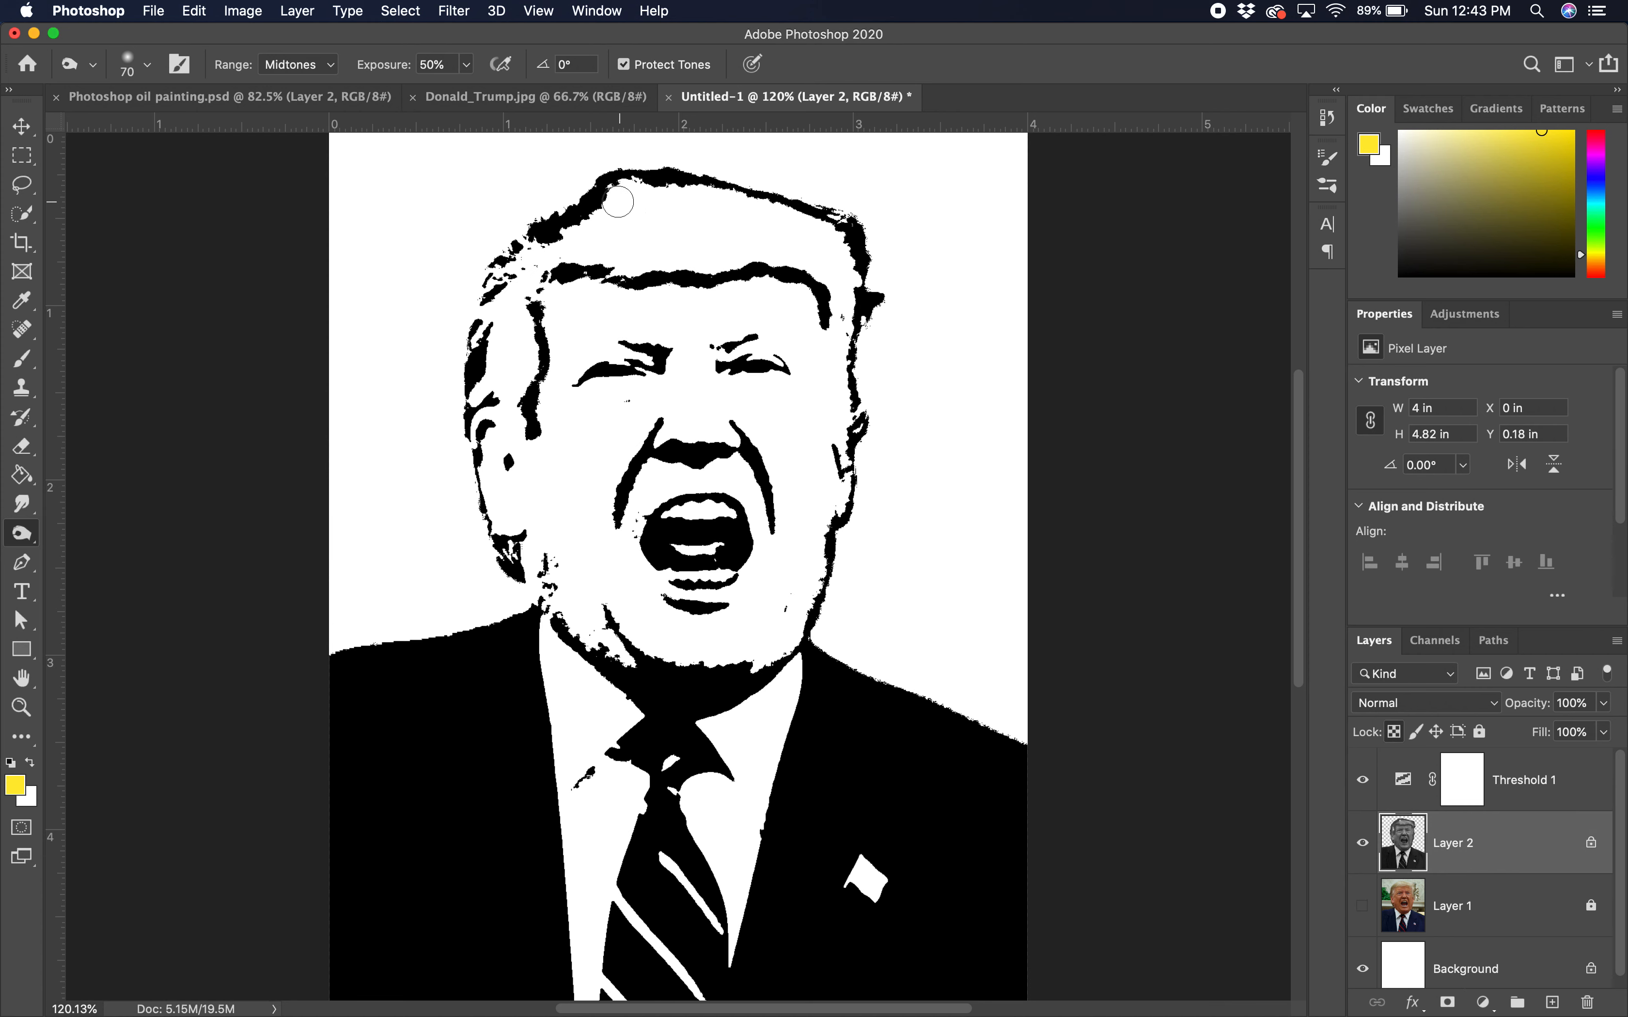
pyautogui.keyDown('alt'); pyautogui.click(605, 206); pyautogui.keyUp('alt')
pyautogui.keyDown('alt'); pyautogui.click(586, 224); pyautogui.keyUp('alt')
pyautogui.click(568, 232)
pyautogui.click(556, 237)
pyautogui.click(890, 304)
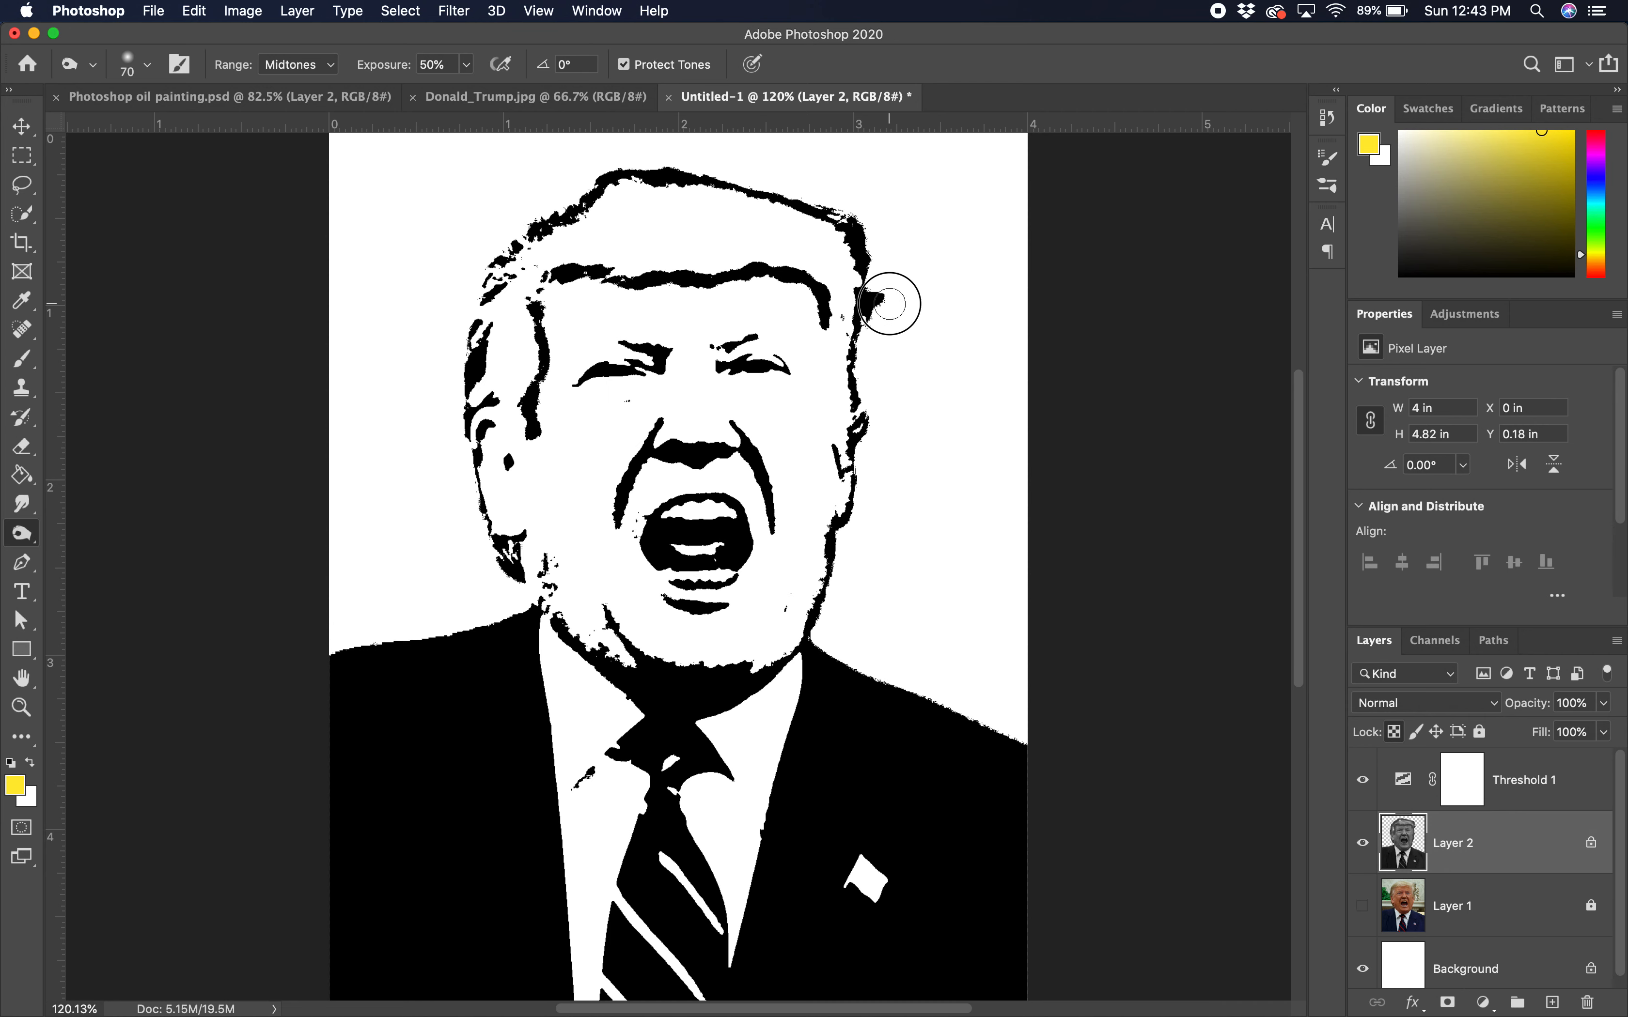
pyautogui.click(885, 299)
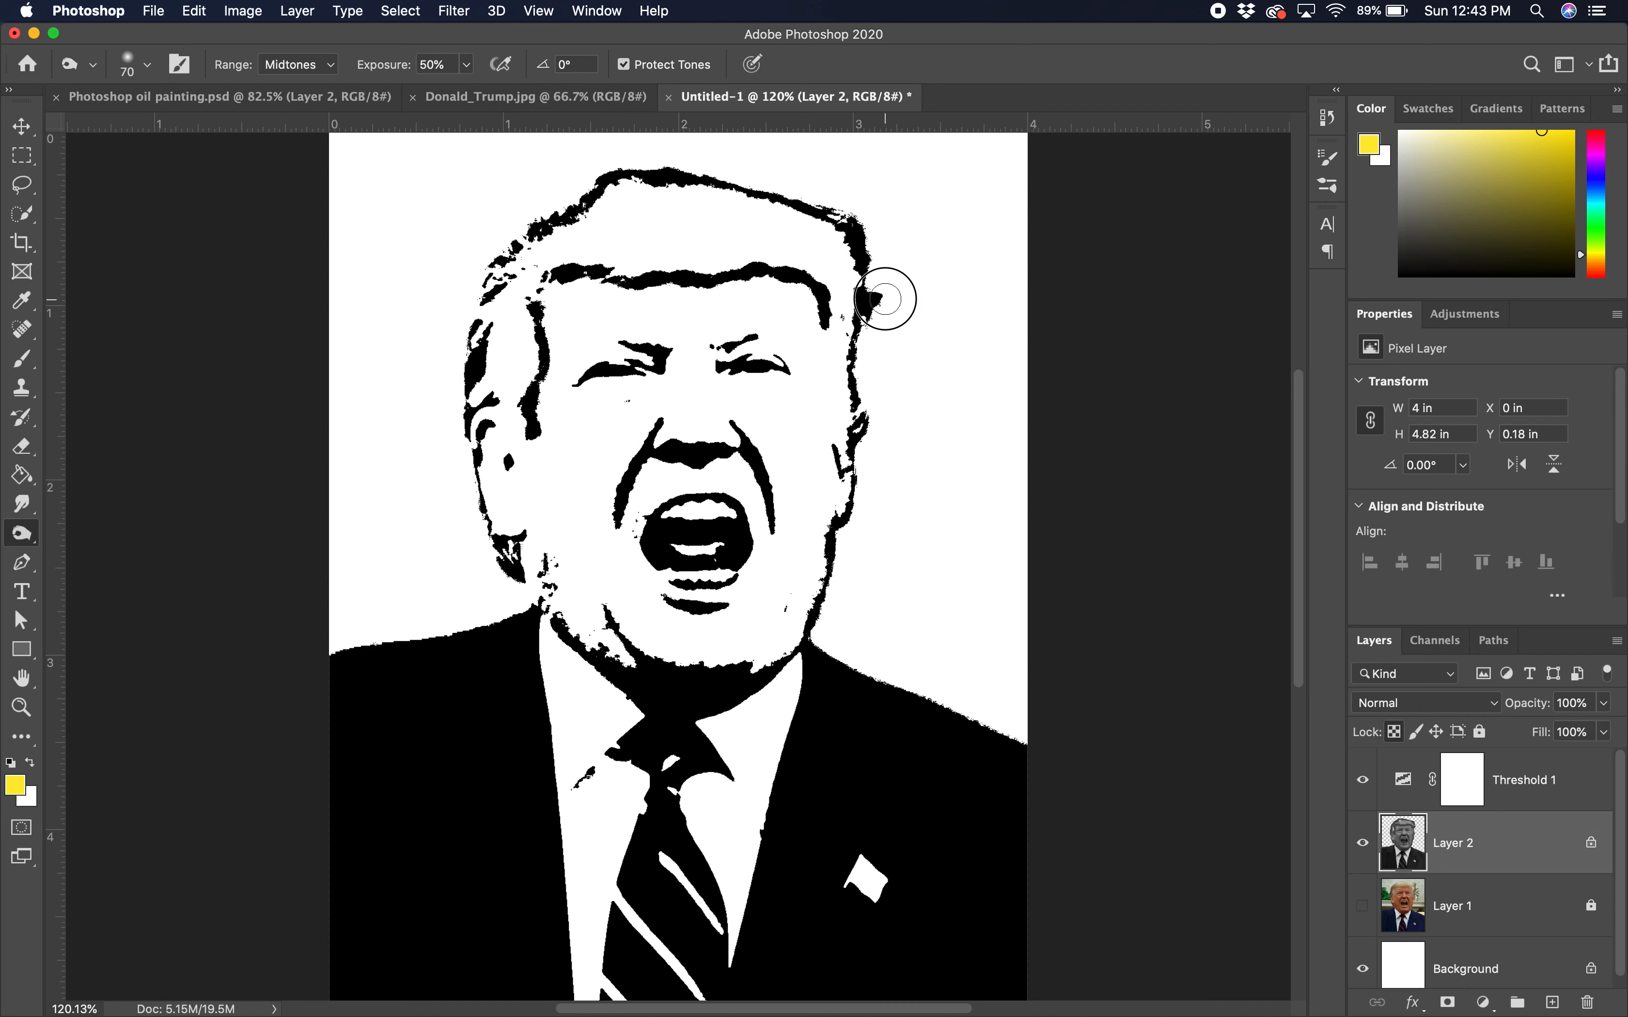
pyautogui.click(885, 299)
pyautogui.click(827, 353)
# Step: Burn the cheek blob so it joins the ear hair
pyautogui.click(532, 434)
pyautogui.moveTo(531, 434); pyautogui.dragTo(503, 409)
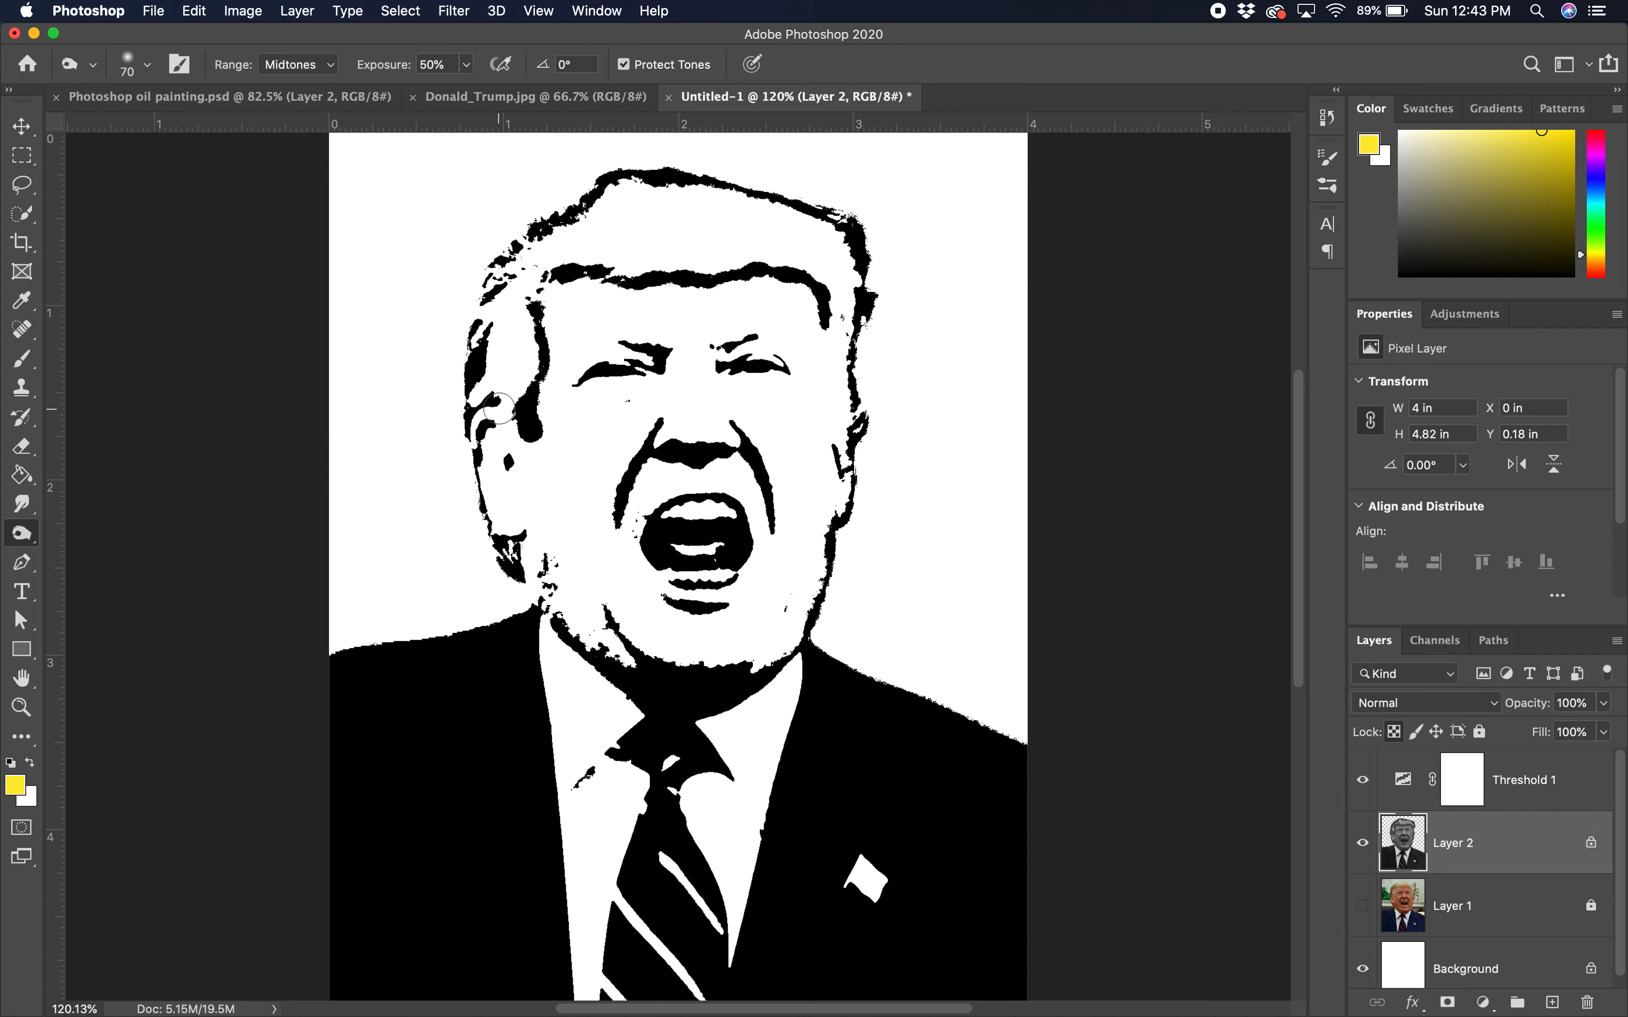
pyautogui.click(499, 409)
# Step: Select Layer 2's pixels, then add a layer named 'color' and move it above Threshold 1
pyautogui.rightClick(1405, 850)
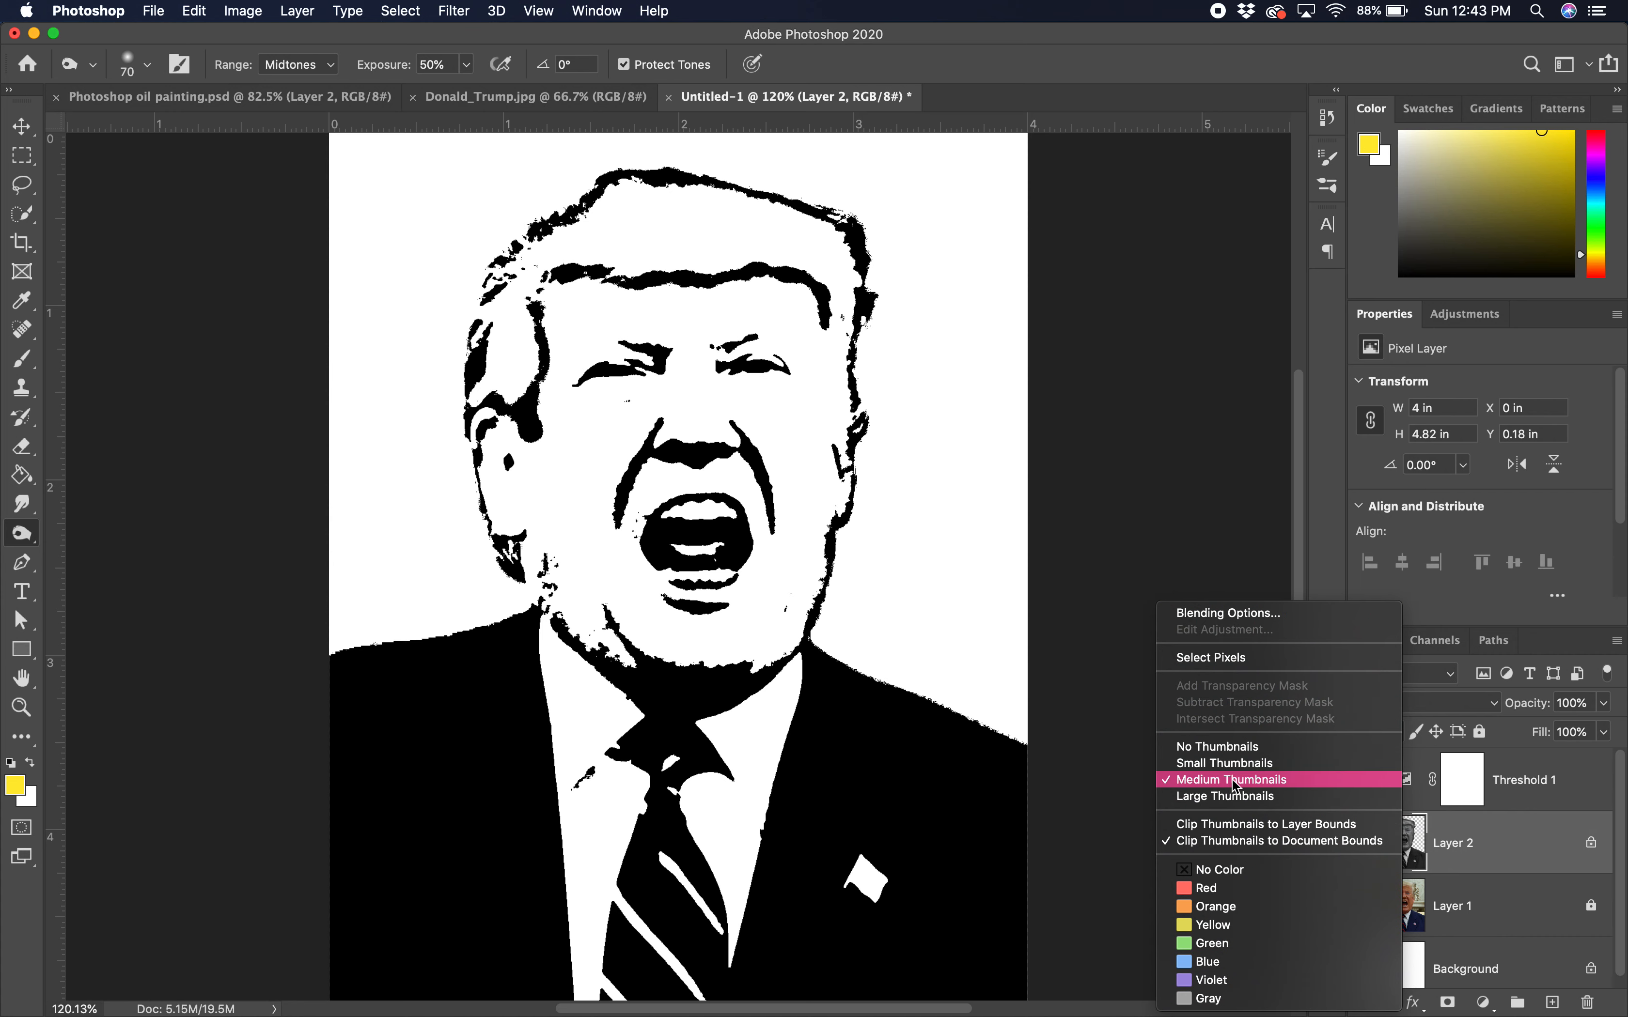
pyautogui.click(1255, 661)
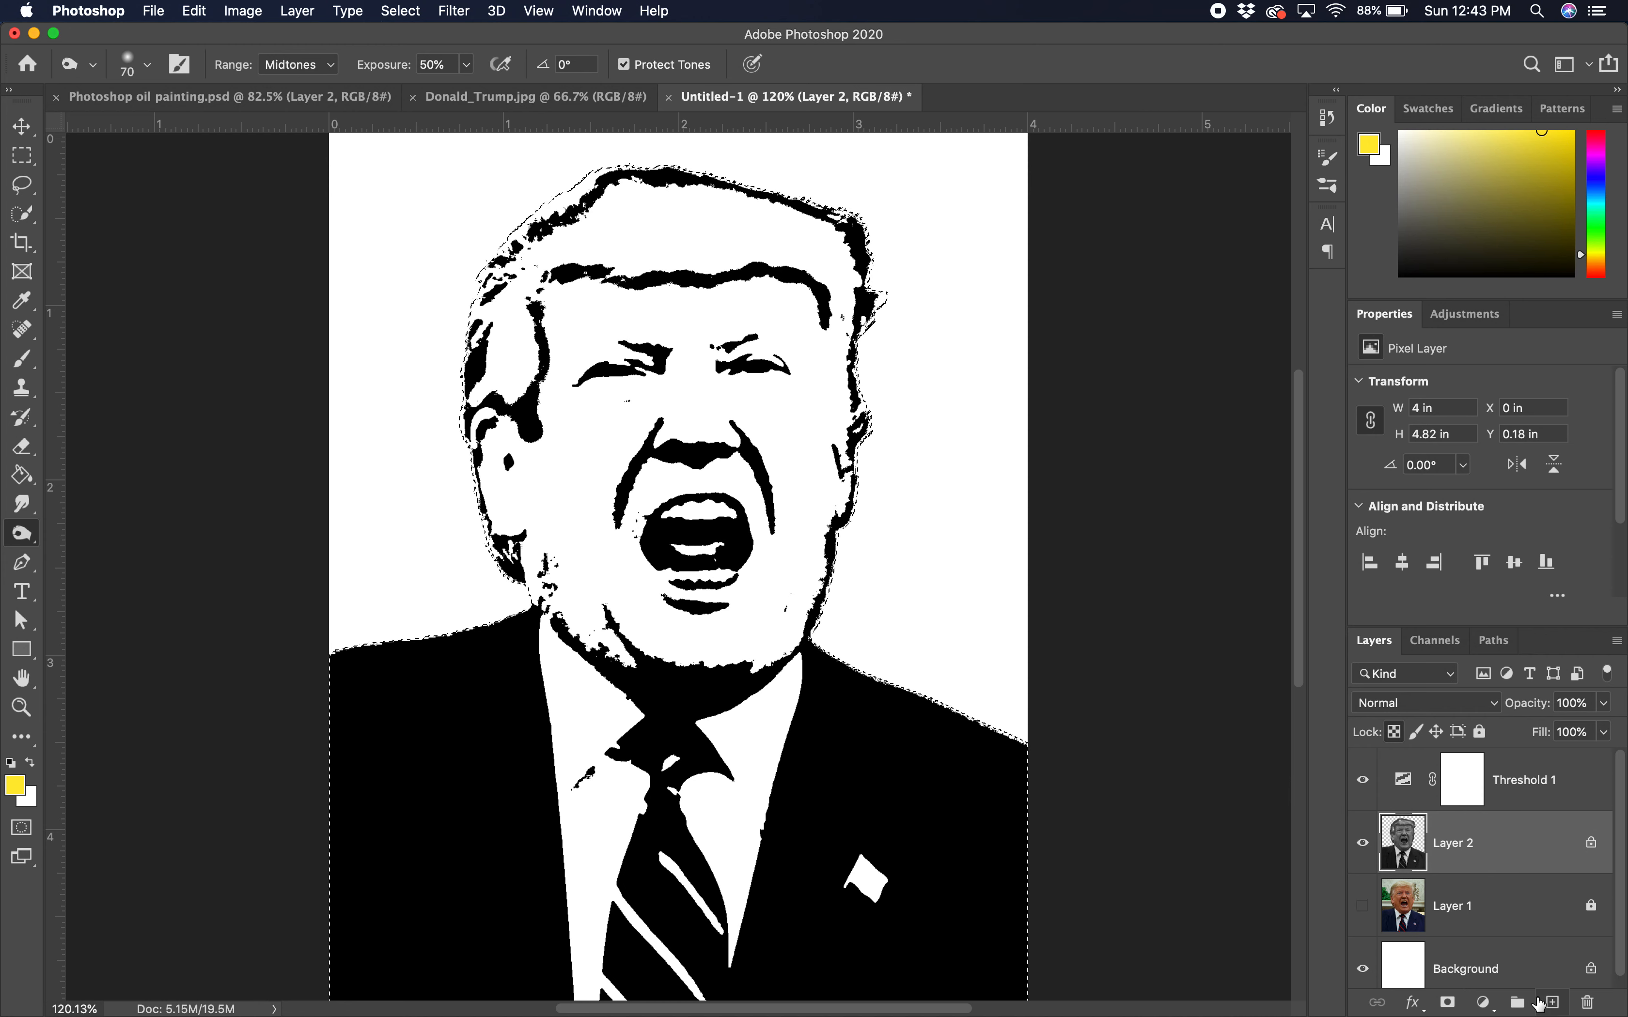
pyautogui.click(1554, 1004)
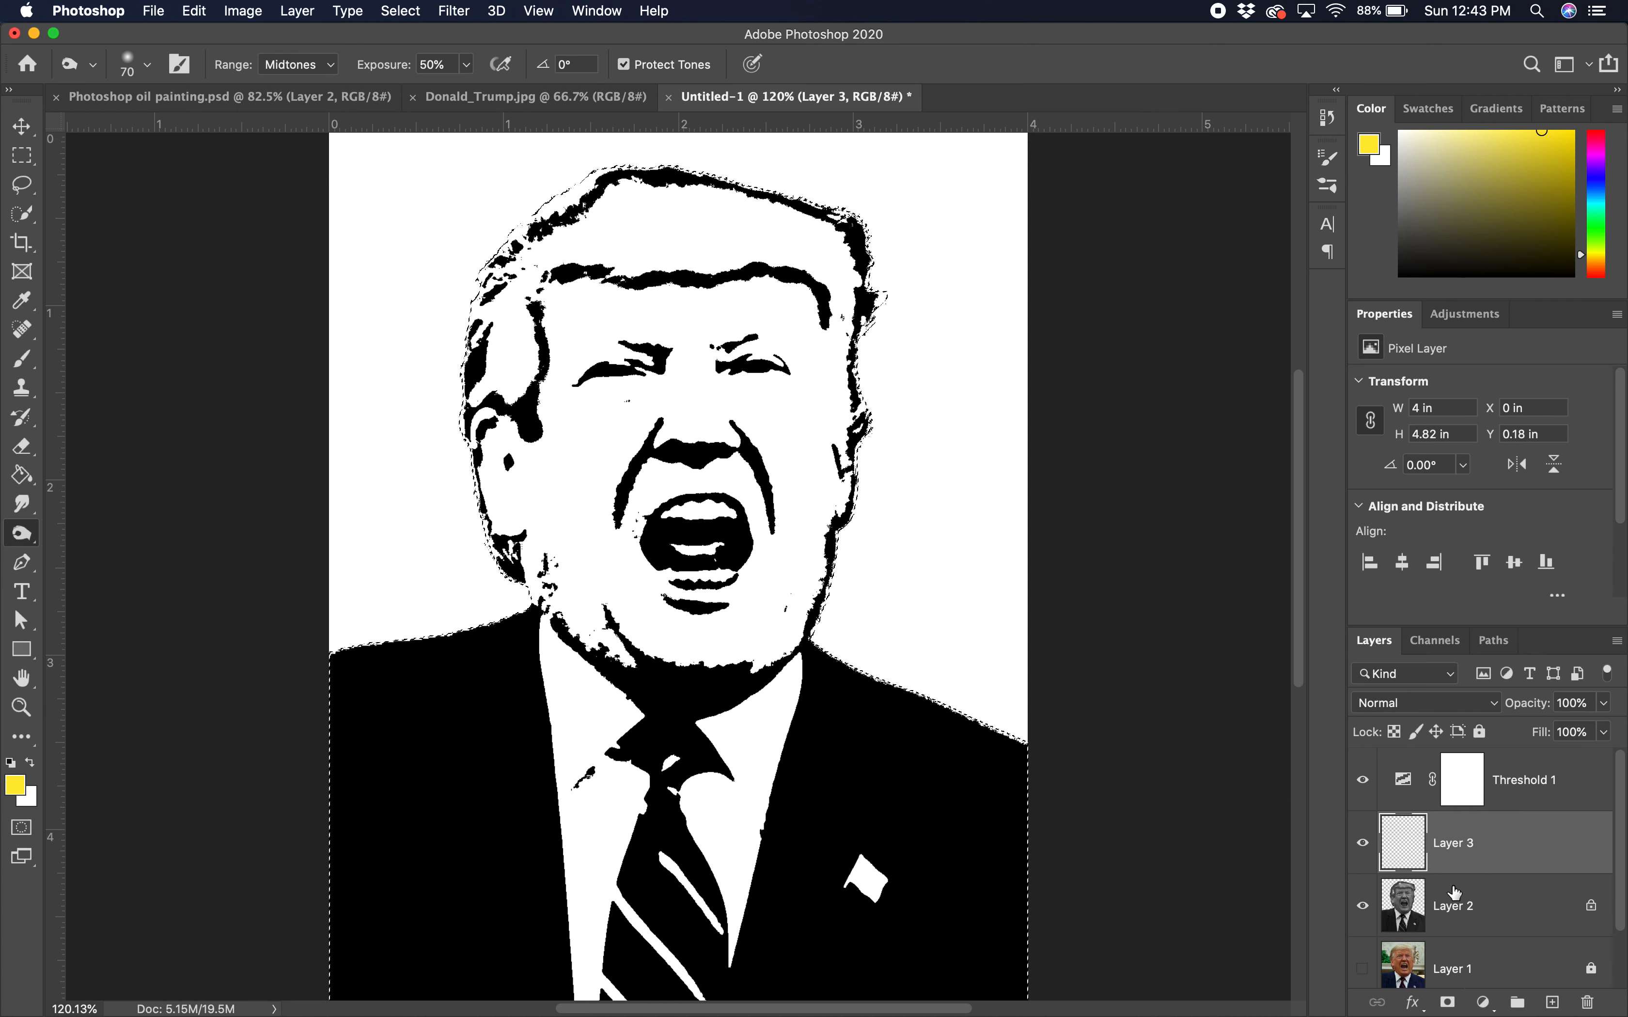
pyautogui.doubleClick(1456, 843)
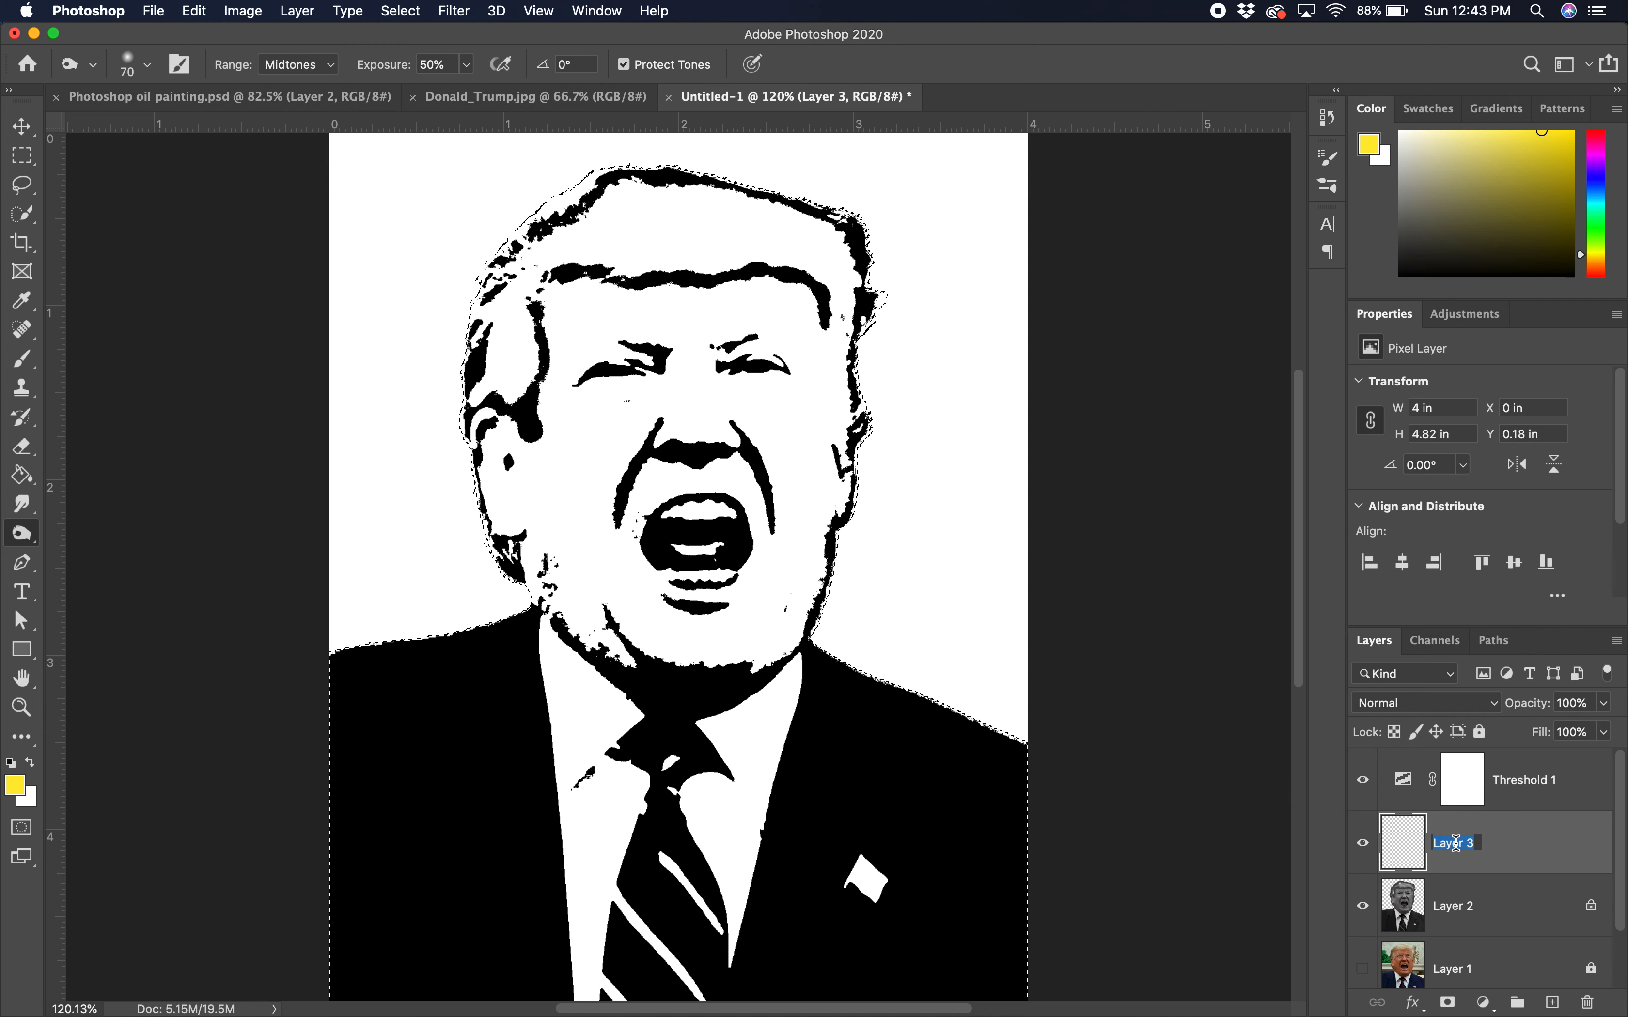
pyautogui.write('color')
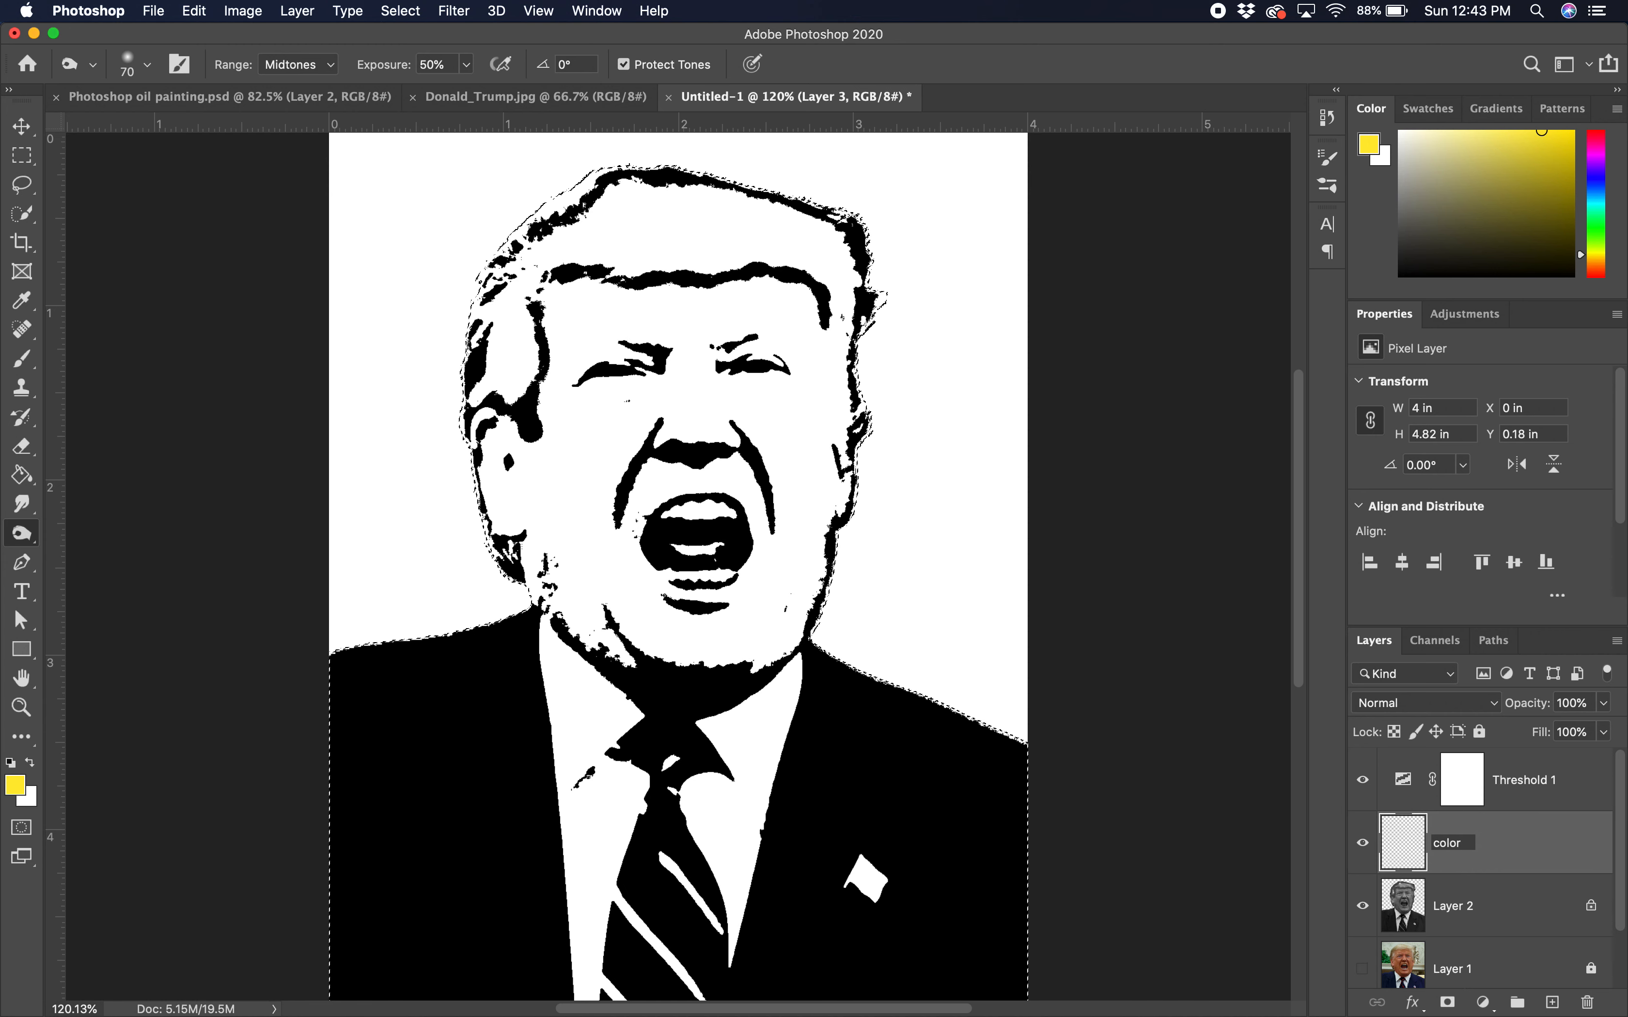
pyautogui.press('Return')
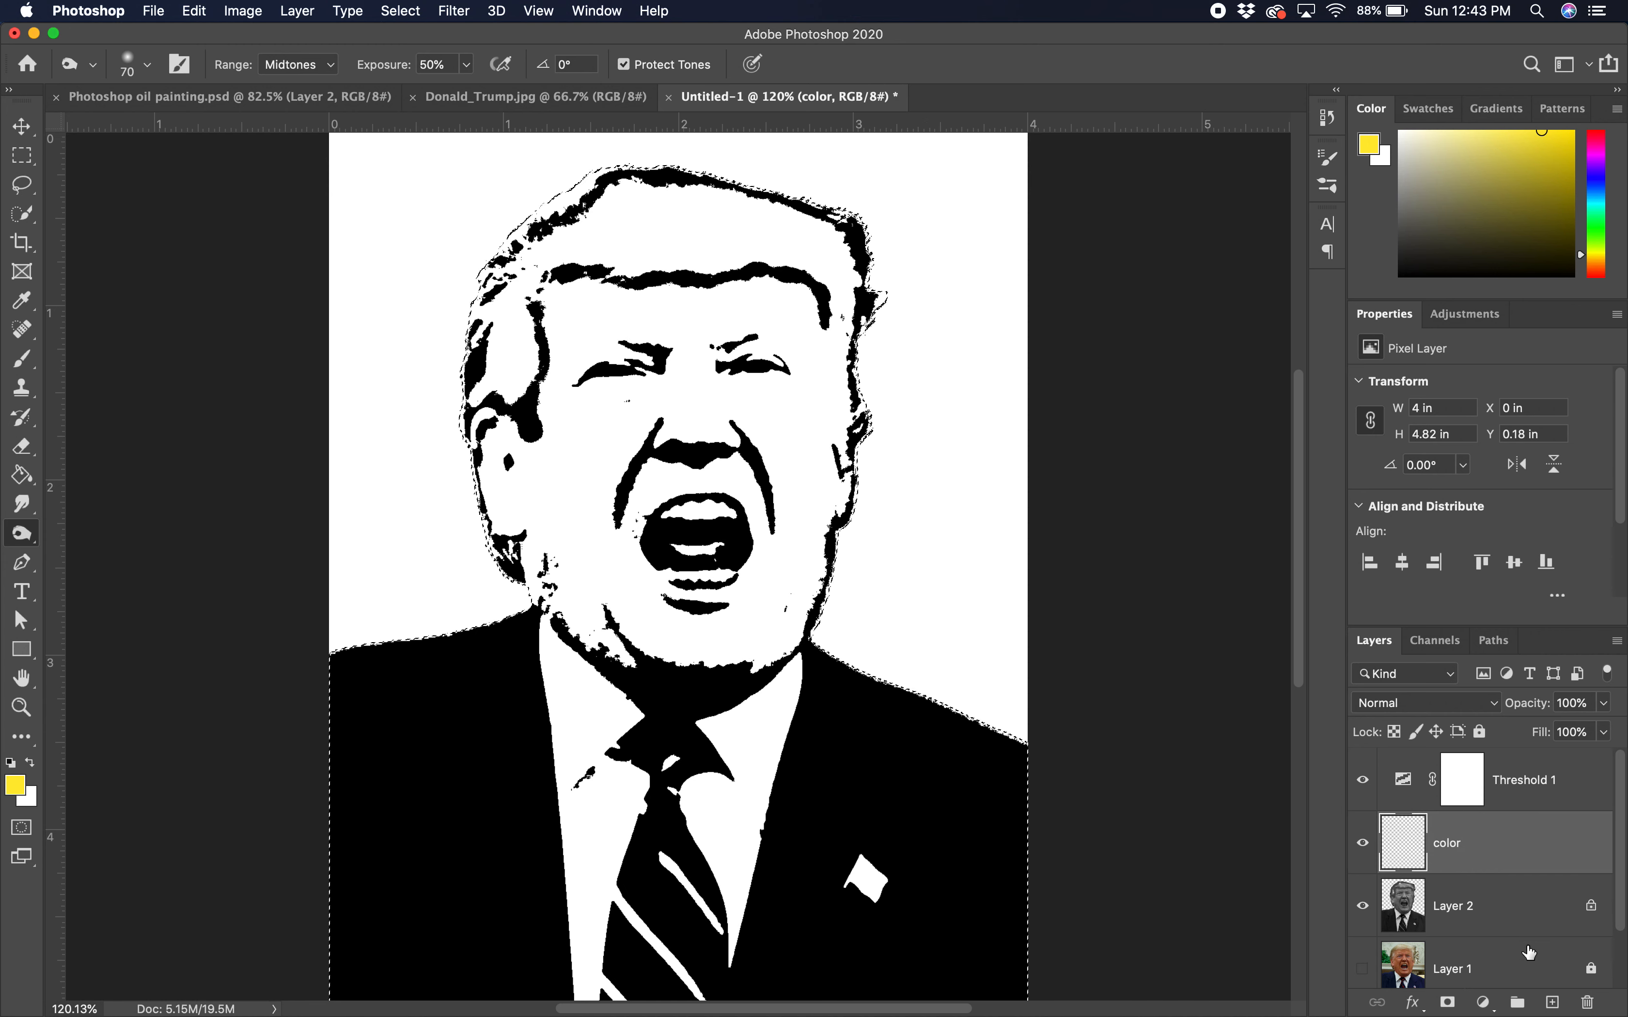
pyautogui.moveTo(1525, 870); pyautogui.dragTo(1479, 765)
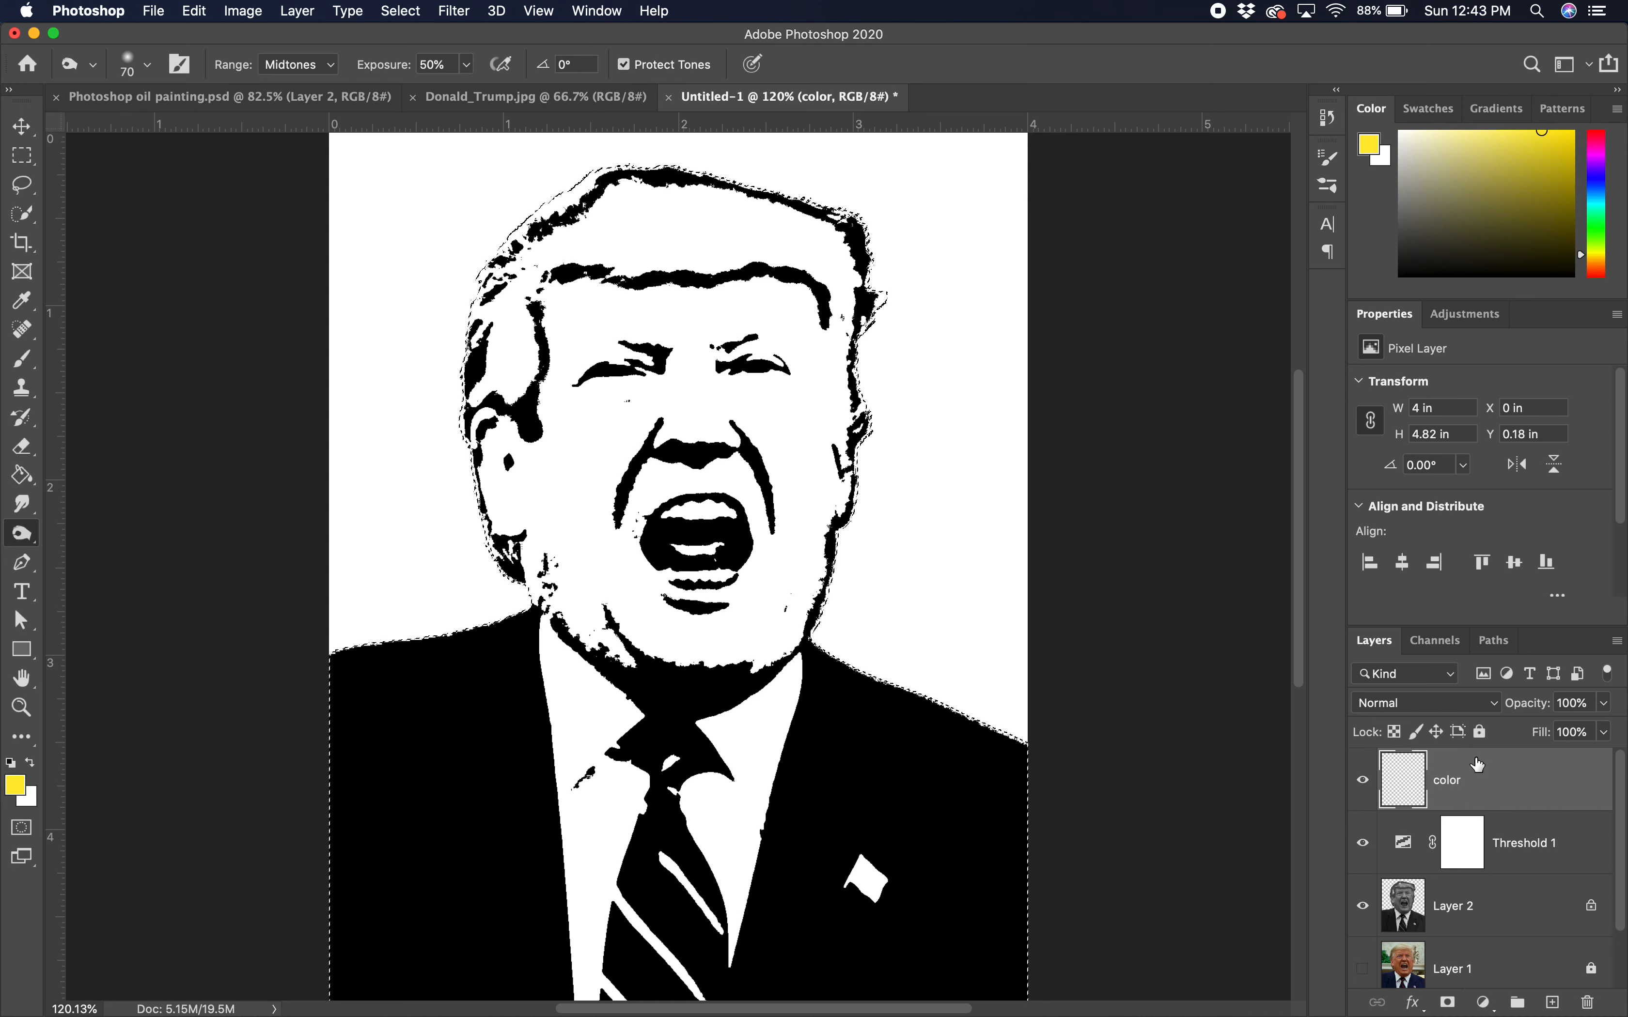
# Step: Pick a light orange, Paint Bucket the silhouette on the color layer, then deselect
pyautogui.click(1598, 266)
pyautogui.click(1528, 145)
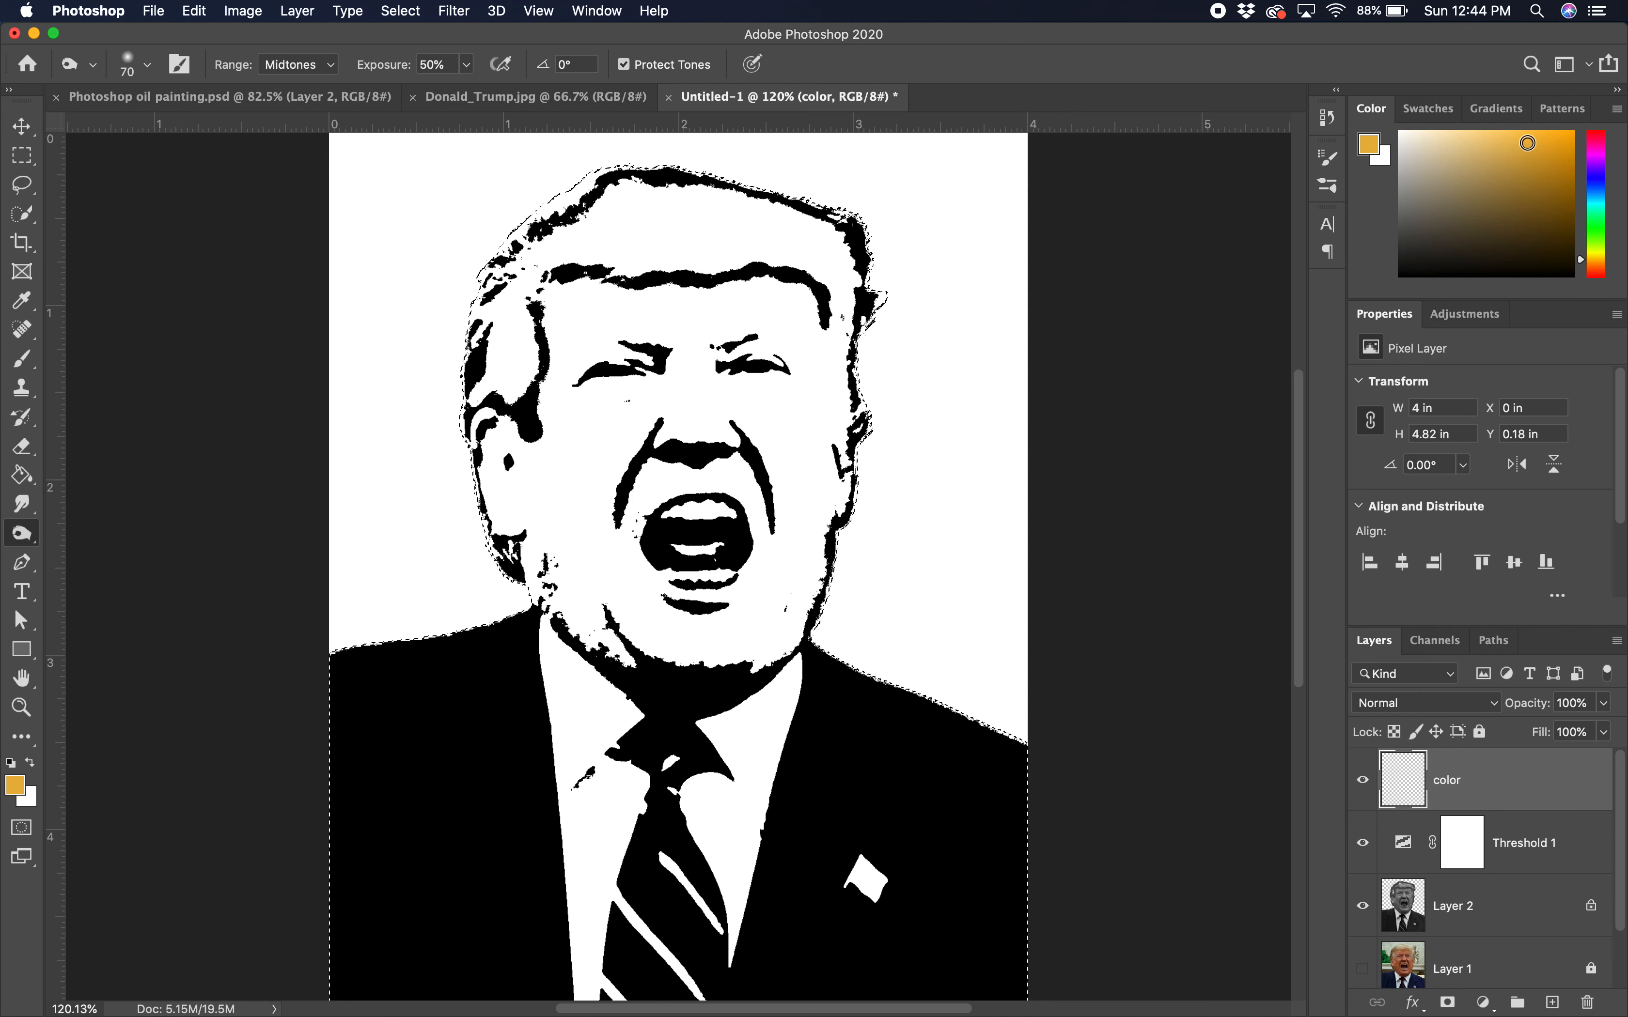
pyautogui.moveTo(1596, 261); pyautogui.dragTo(1597, 266)
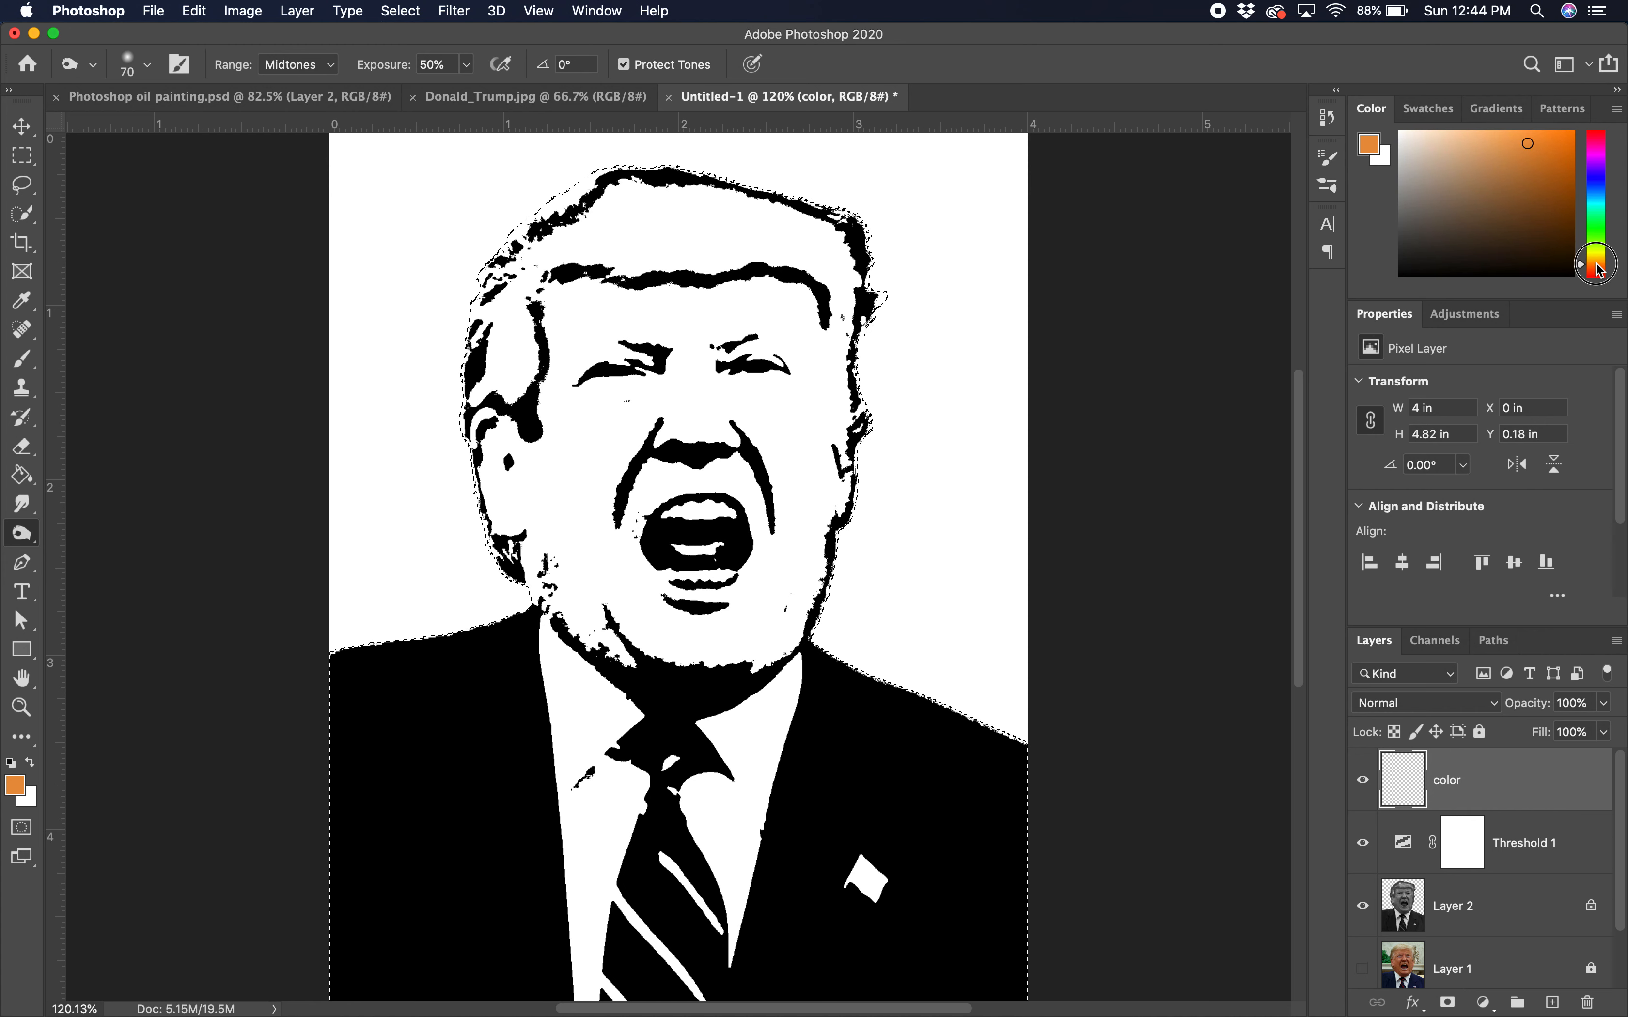
pyautogui.moveTo(1522, 140); pyautogui.dragTo(1504, 133)
pyautogui.click(21, 475)
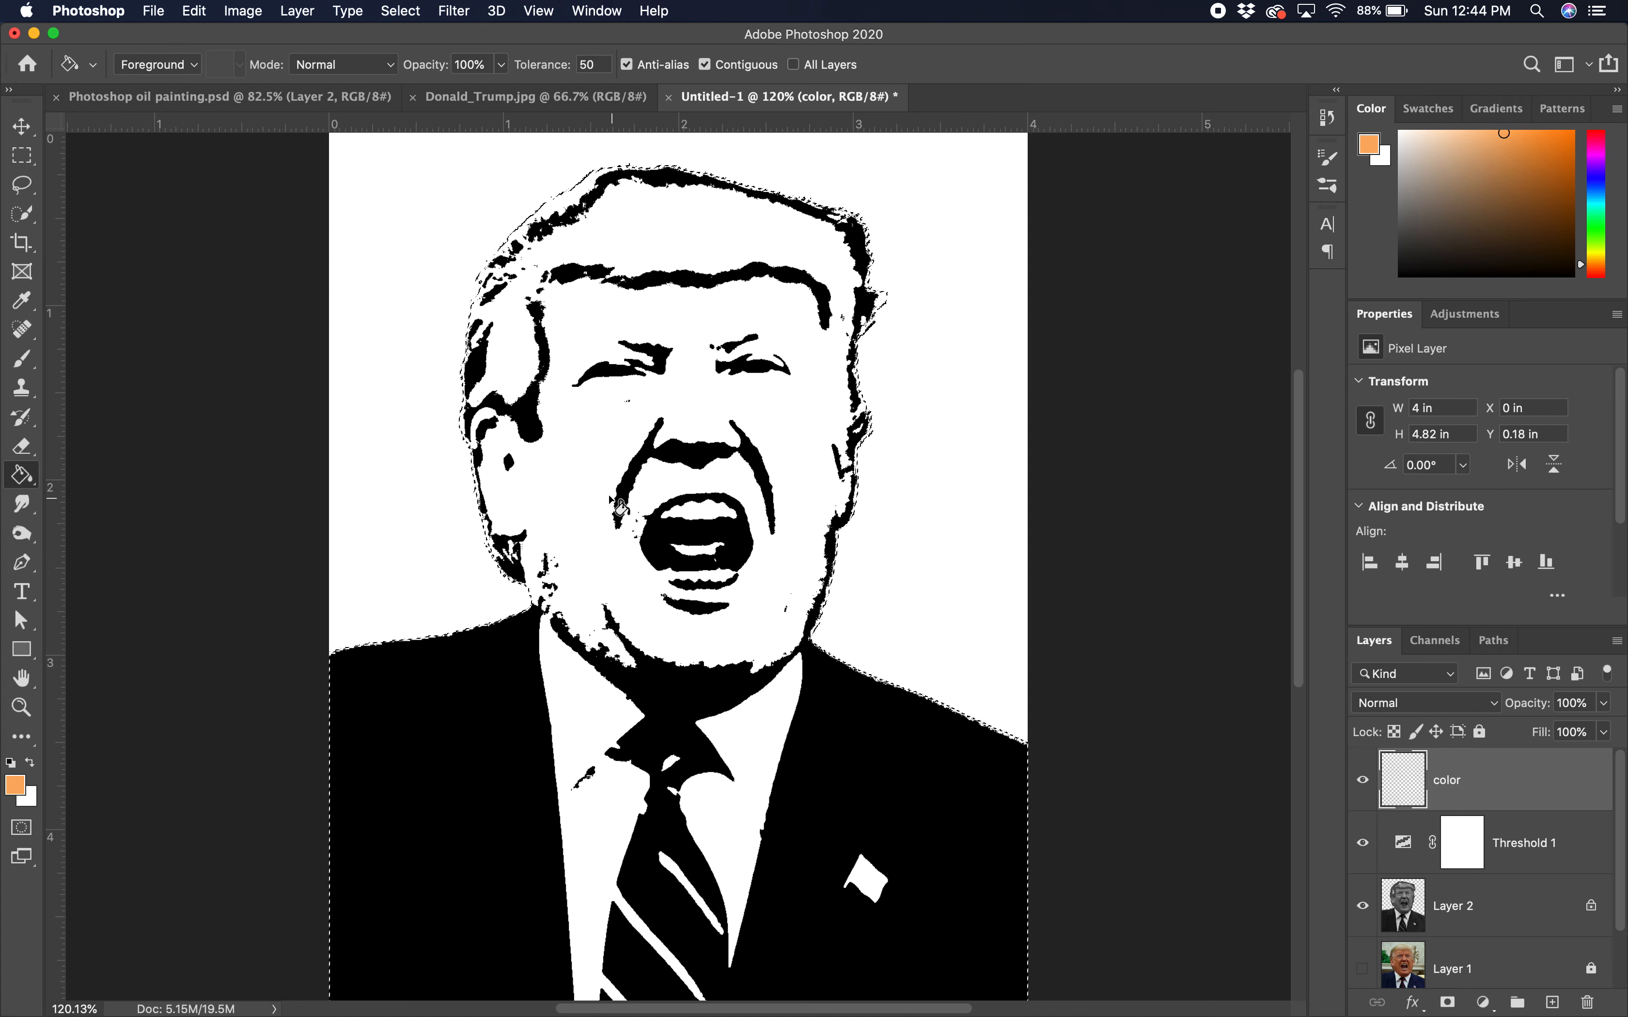
pyautogui.click(612, 433)
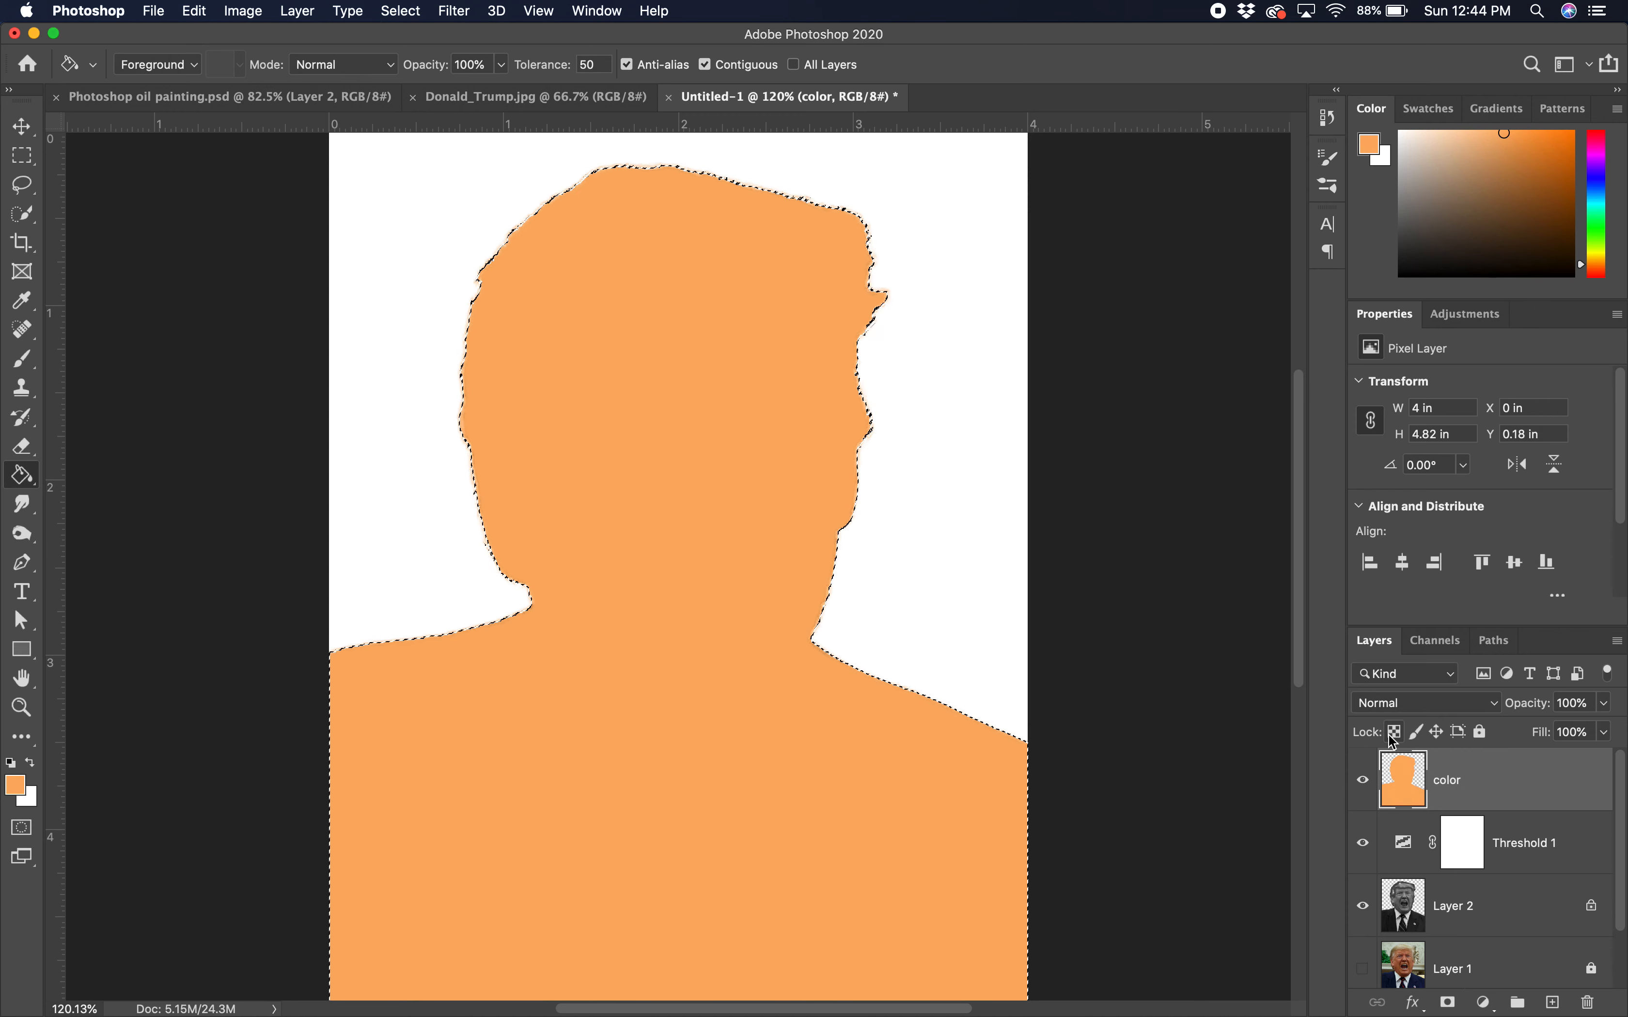
pyautogui.press('super+d')
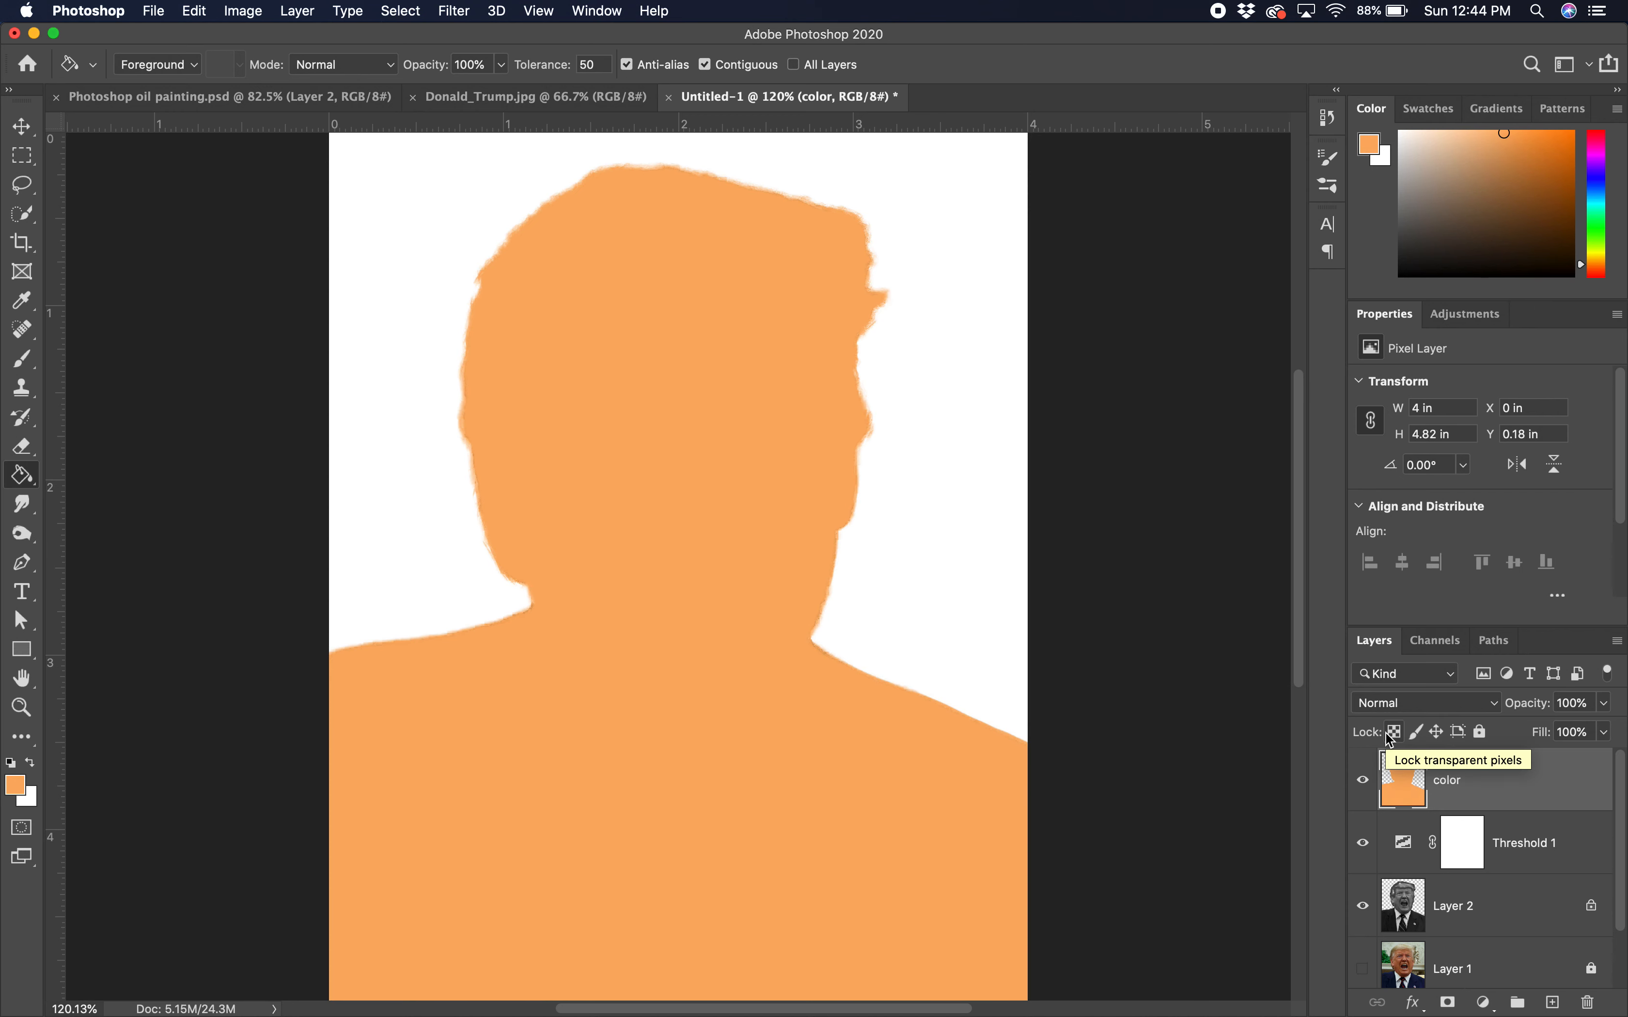
# Step: Lock the color layer's transparent pixels, choose the Brush tool, and set the layer to Multiply
pyautogui.click(1397, 732)
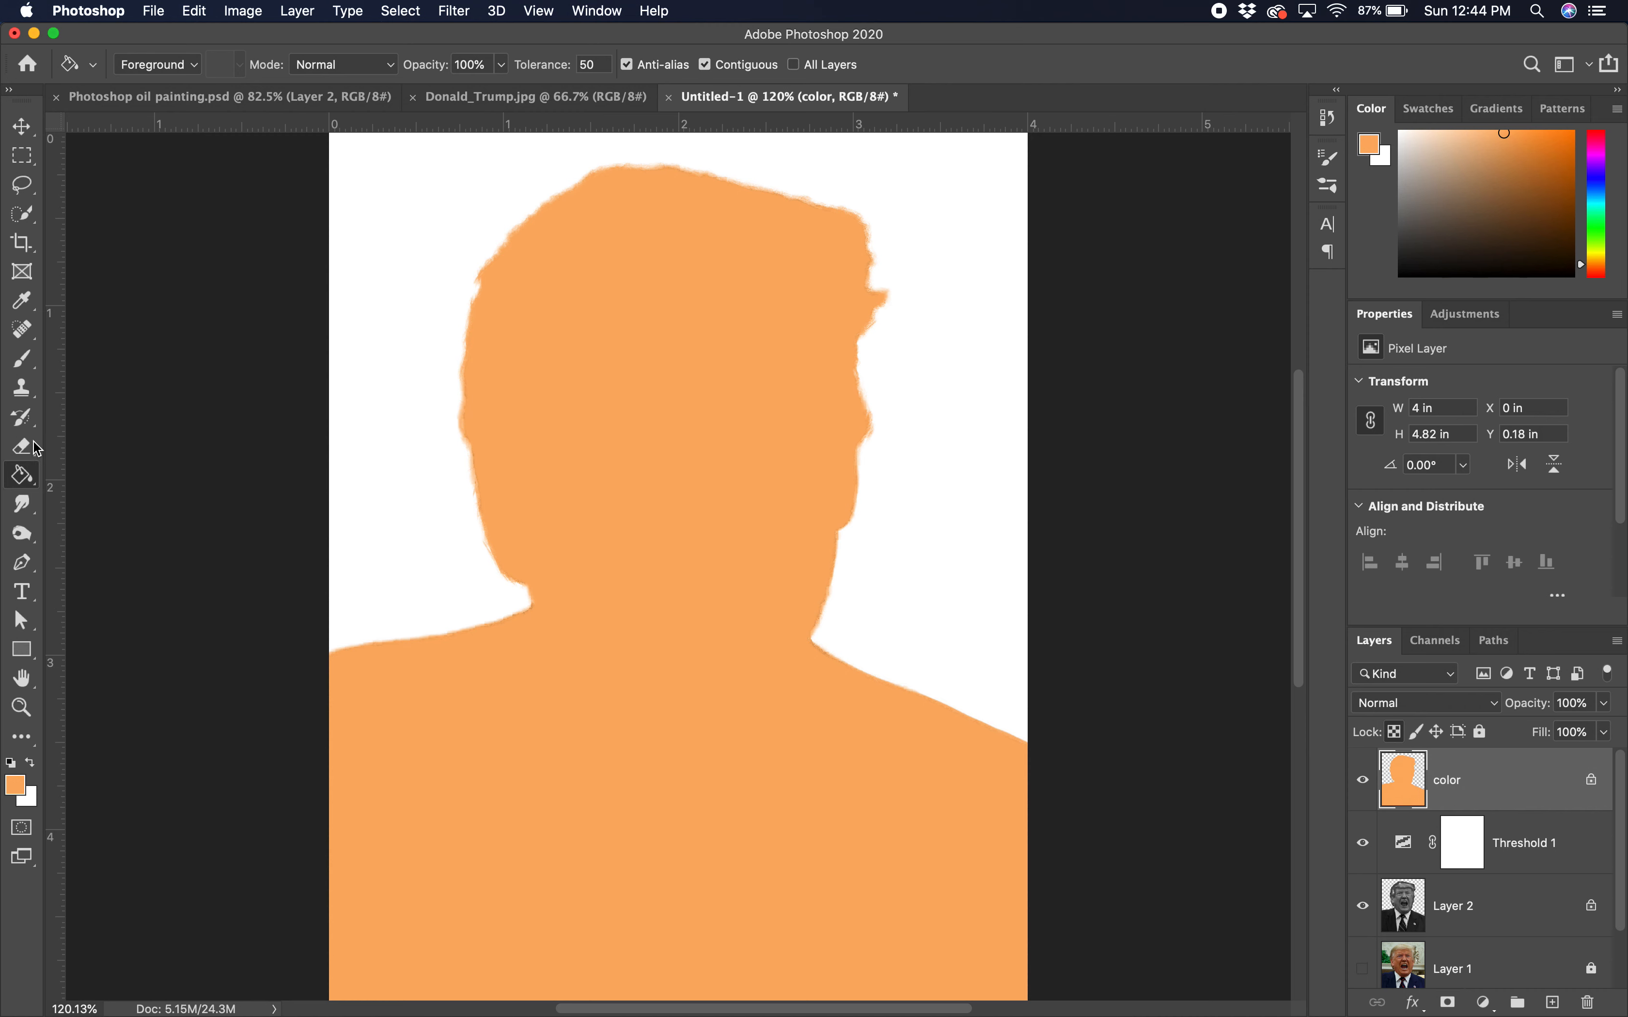
pyautogui.click(24, 359)
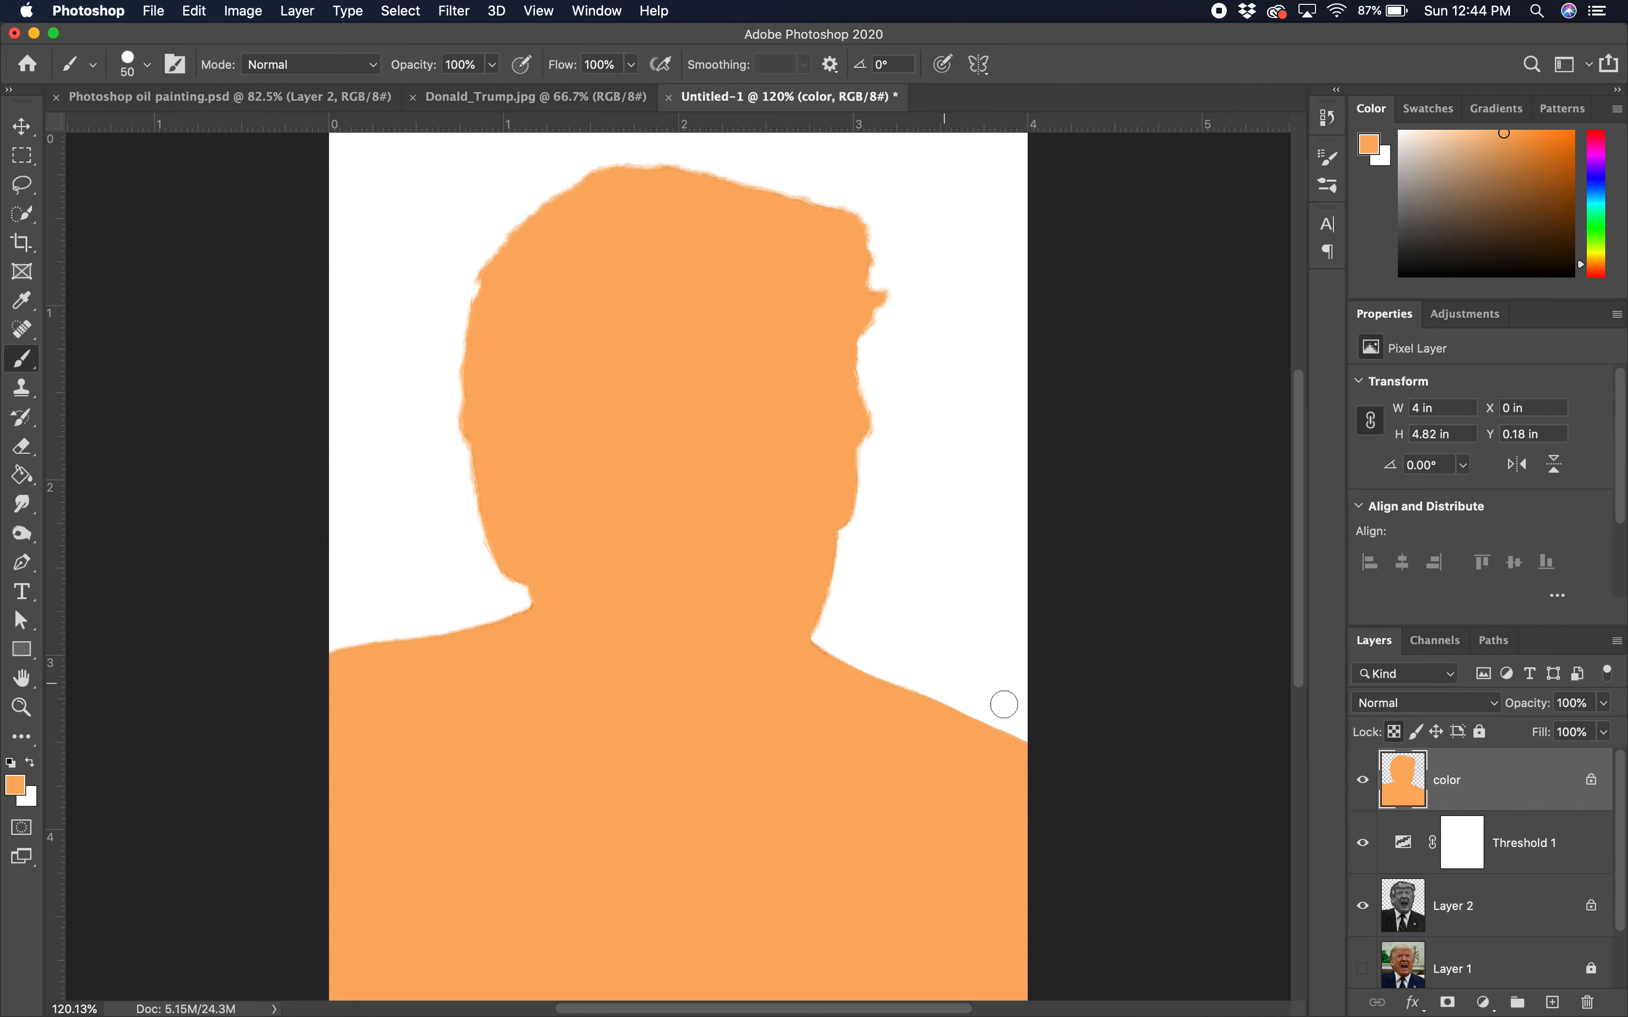
pyautogui.click(1365, 782)
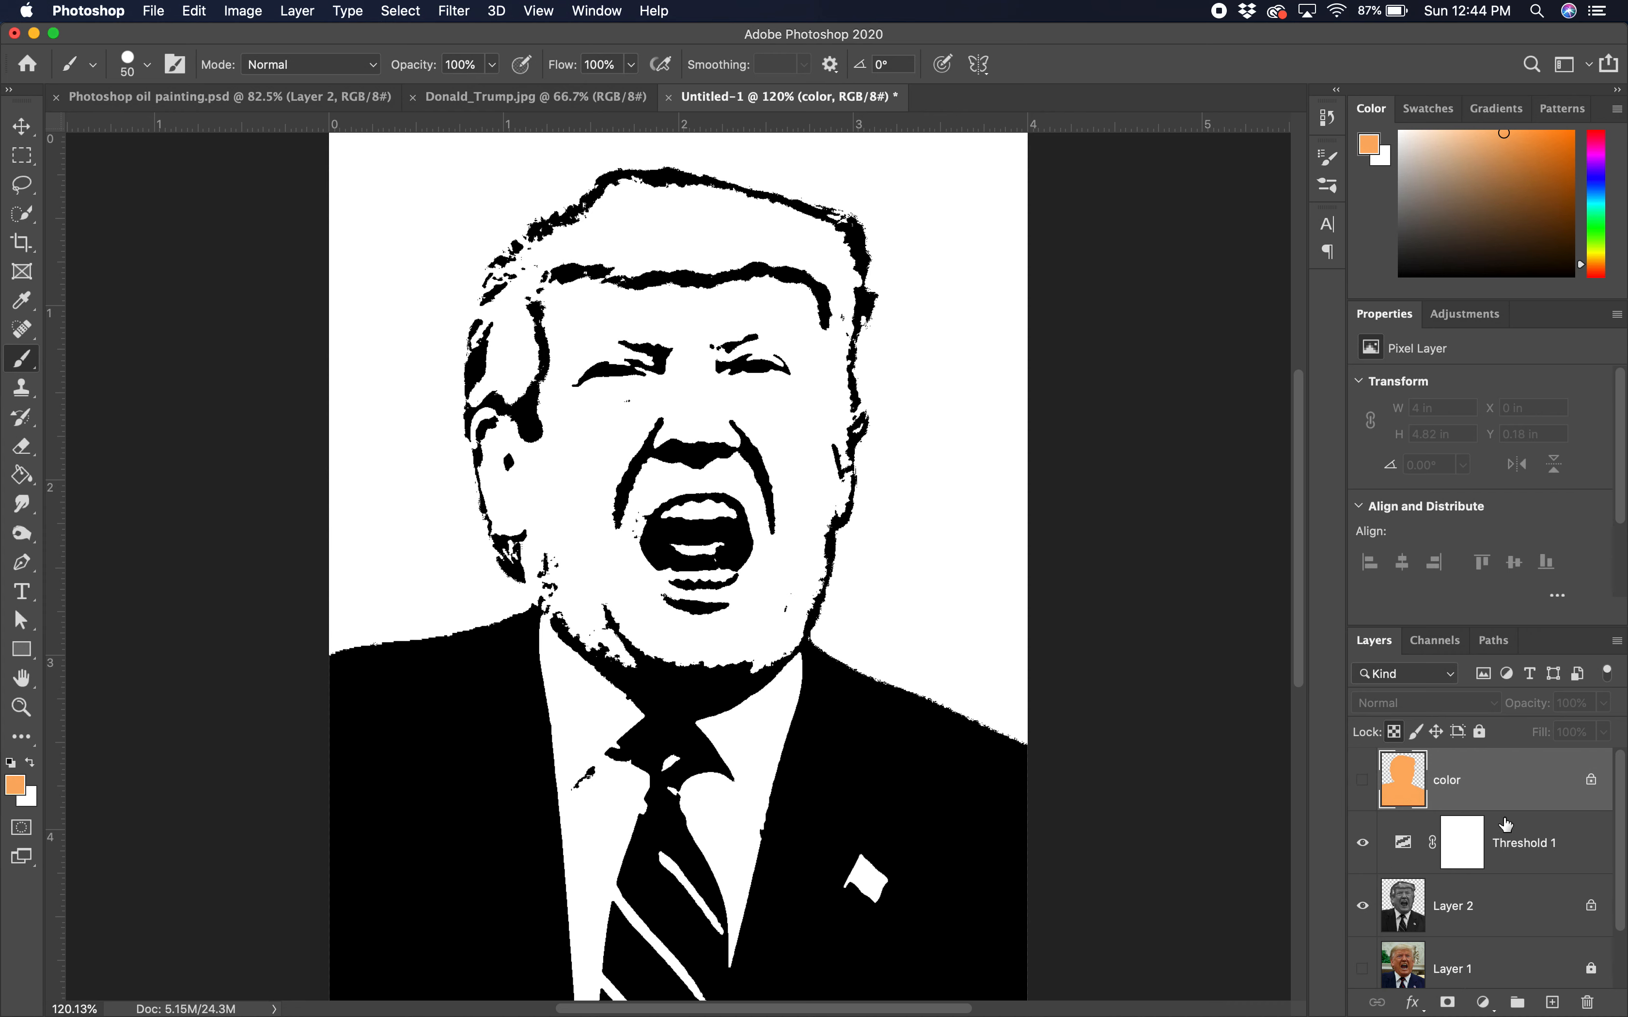
pyautogui.click(1363, 783)
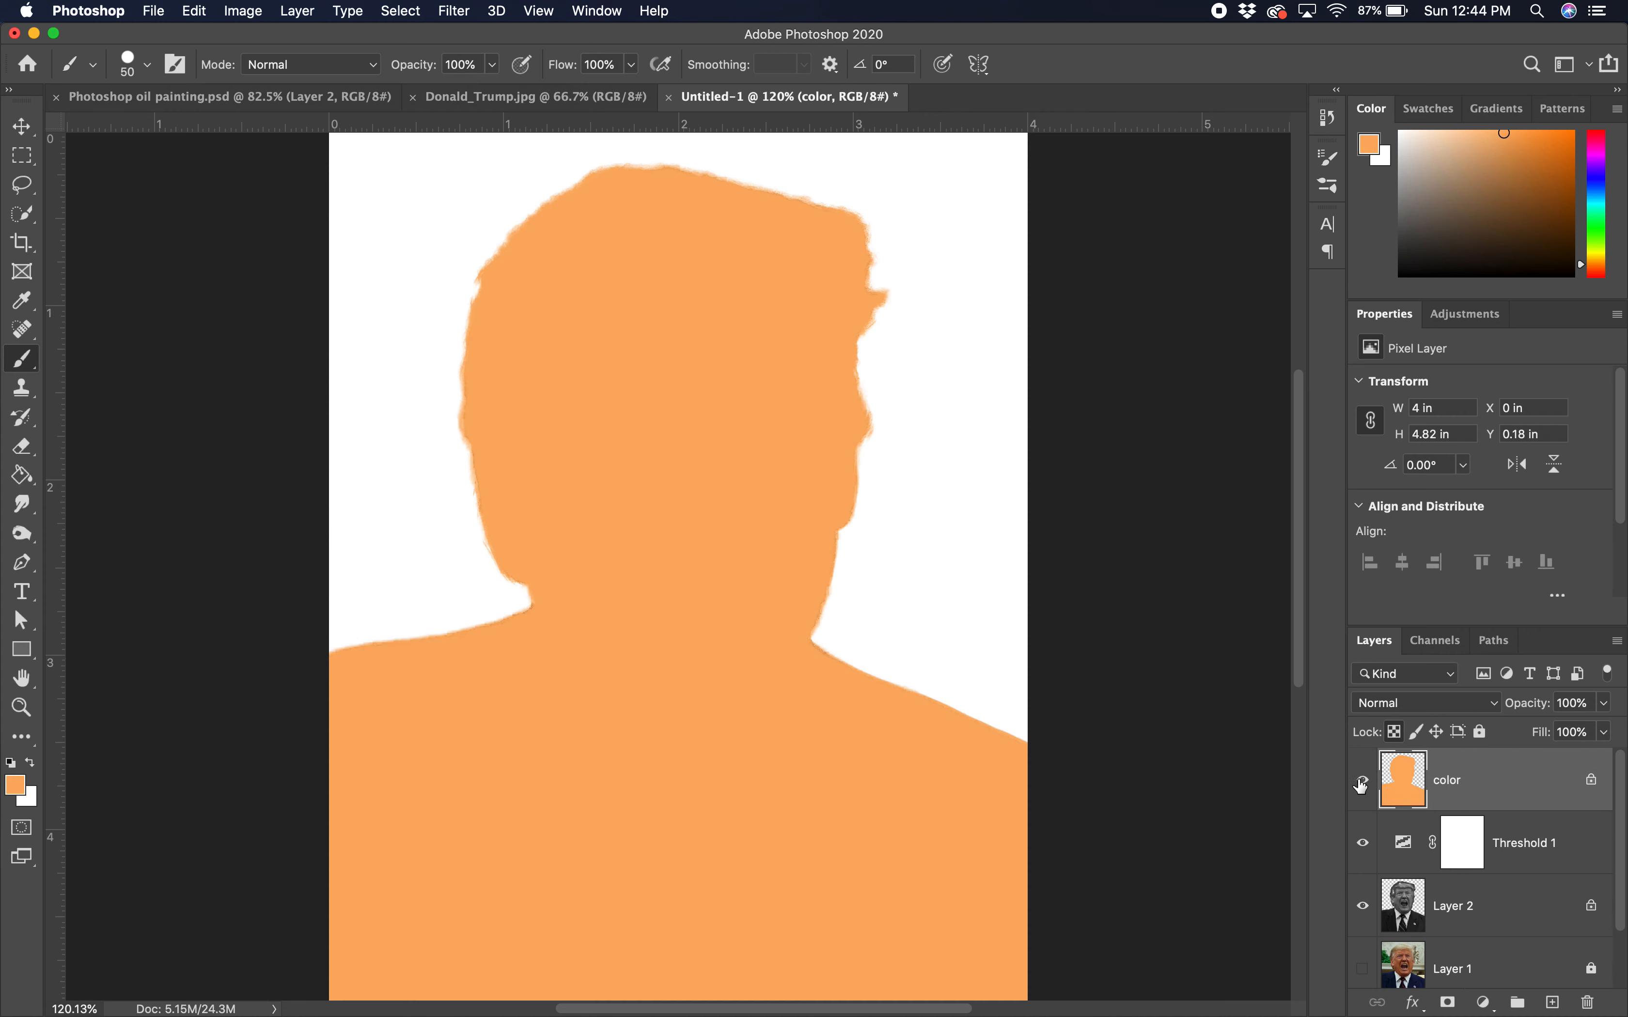
pyautogui.click(1423, 702)
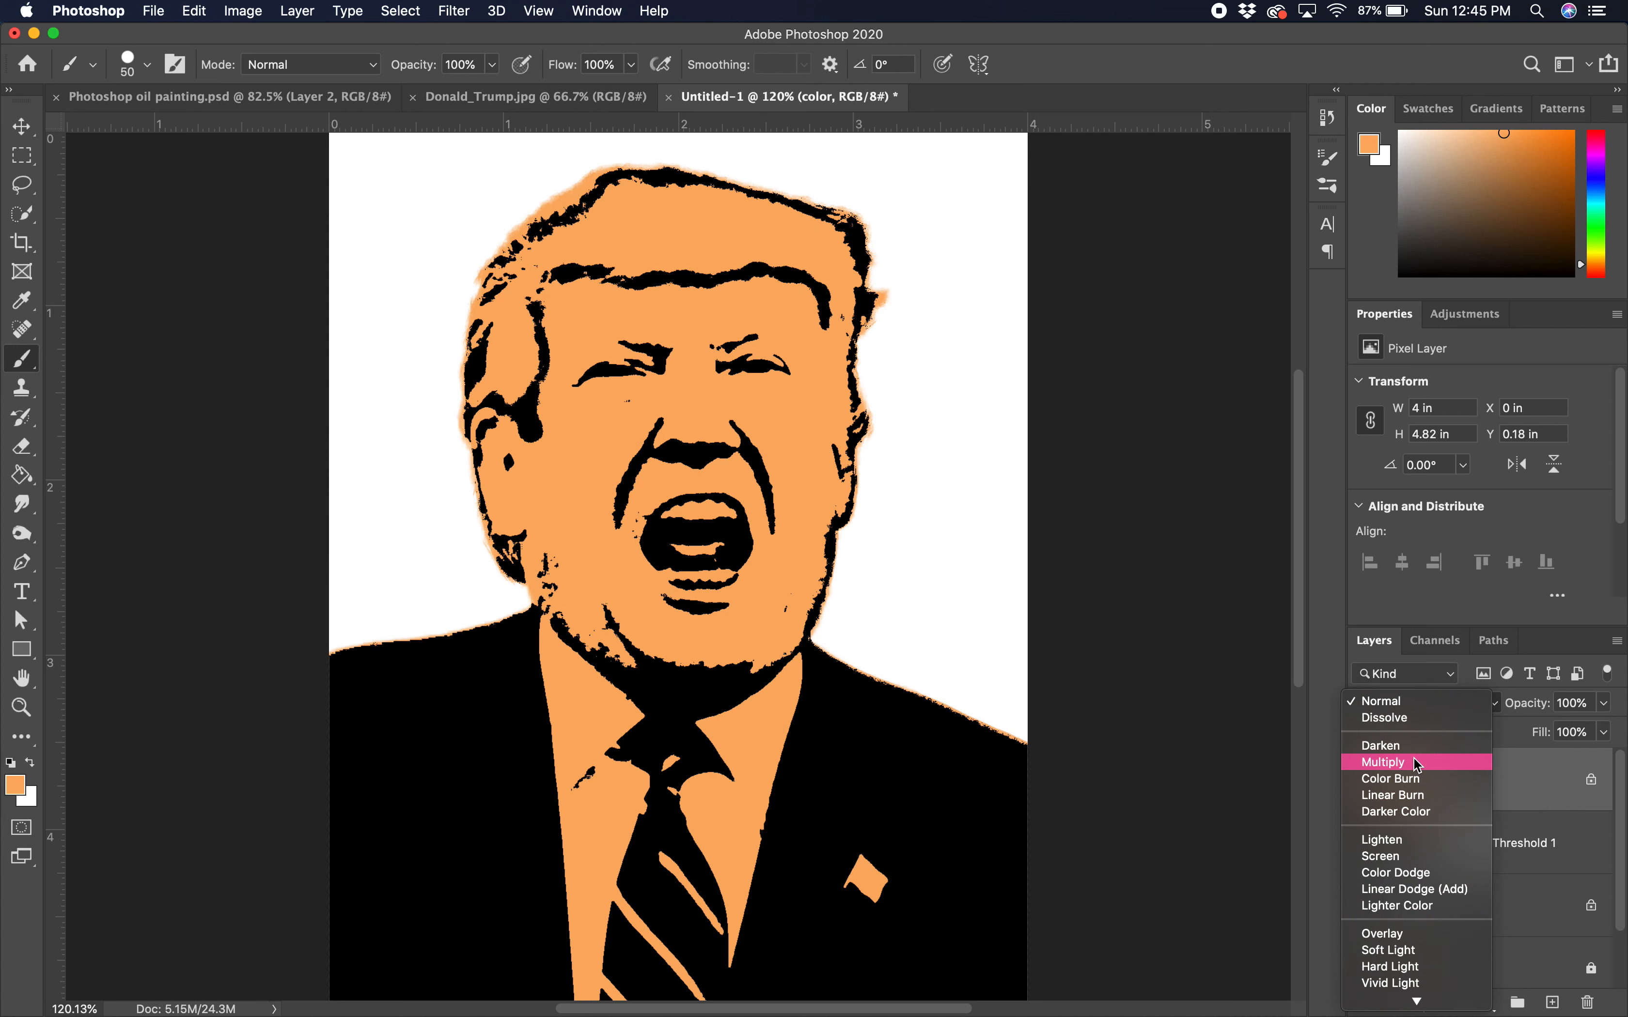
pyautogui.click(1416, 762)
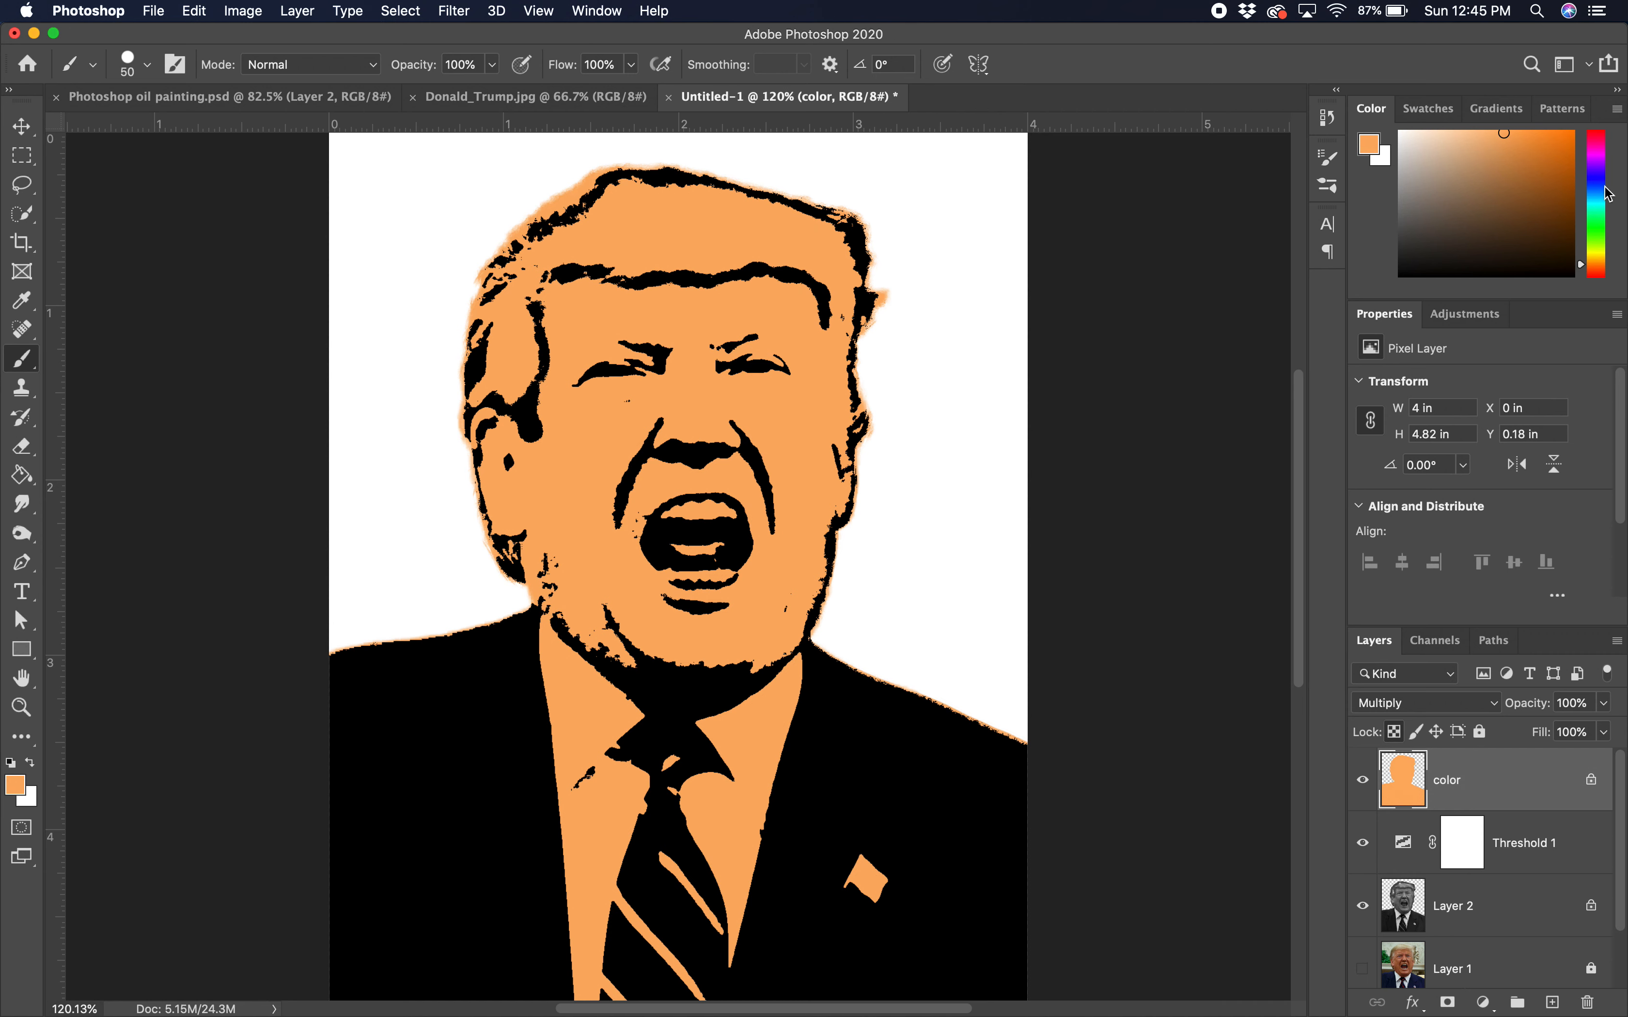
# Step: Paint yellow Kyle's Screentones 38 dots at 70 px across the forehead and hair
pyautogui.moveTo(1596, 259); pyautogui.dragTo(1596, 249)
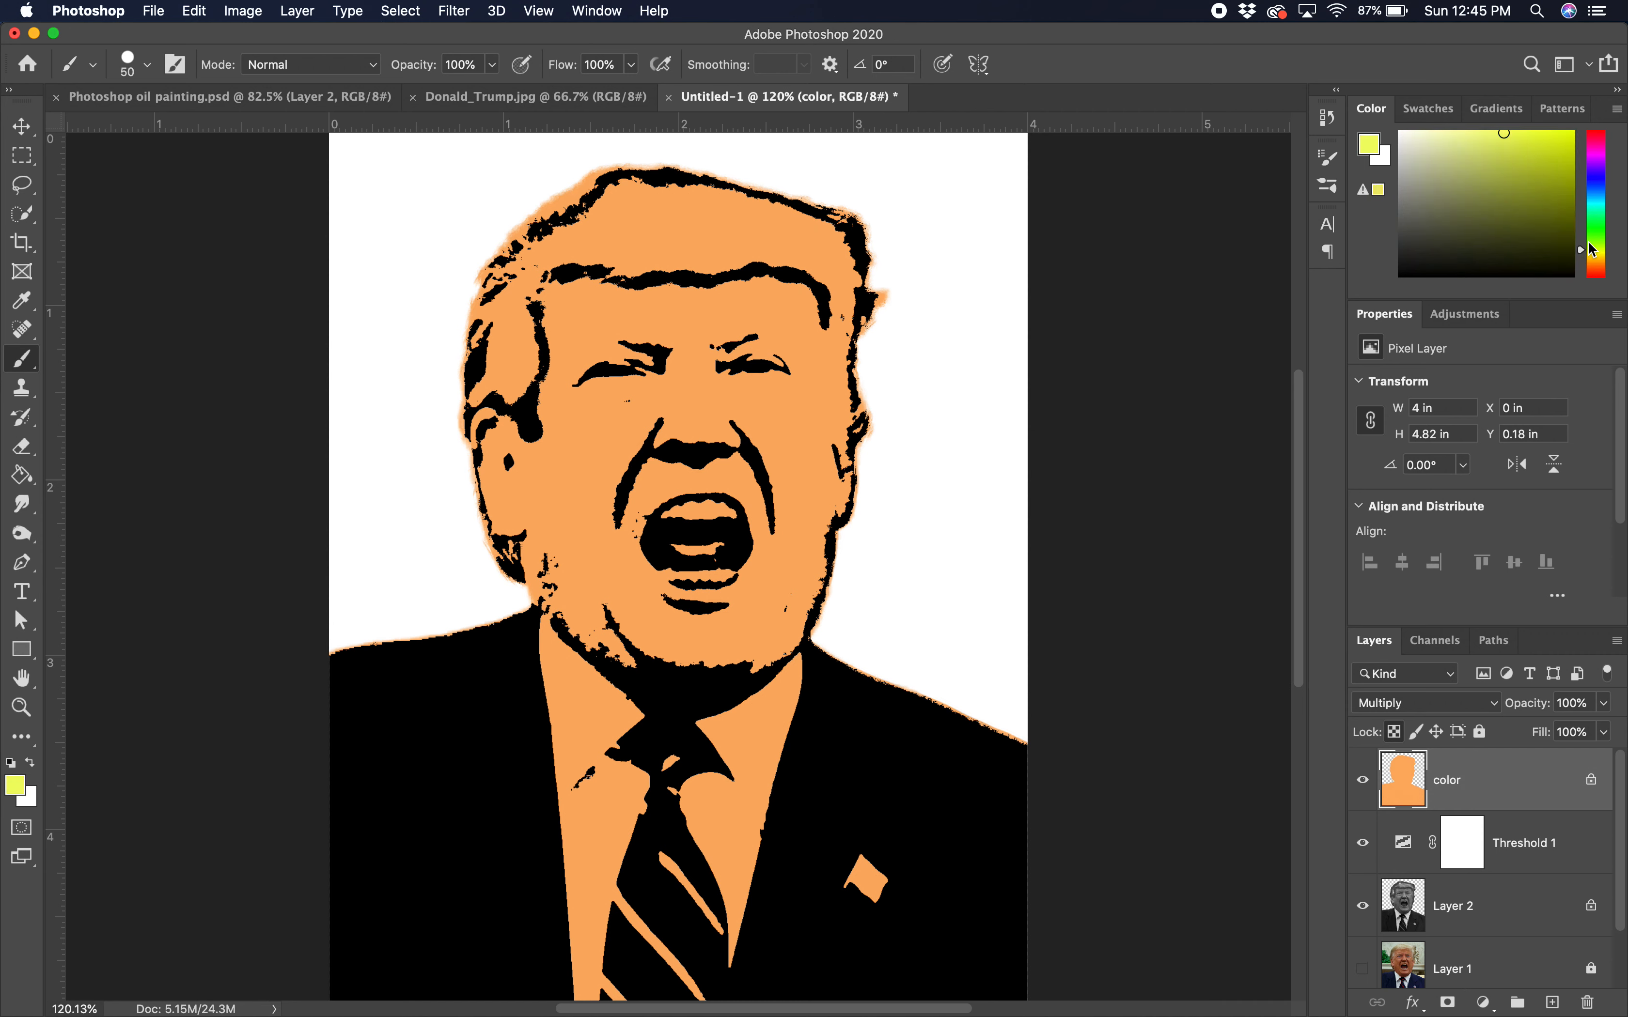
pyautogui.click(1545, 133)
pyautogui.press(']')
pyautogui.press(']')
pyautogui.click(148, 67)
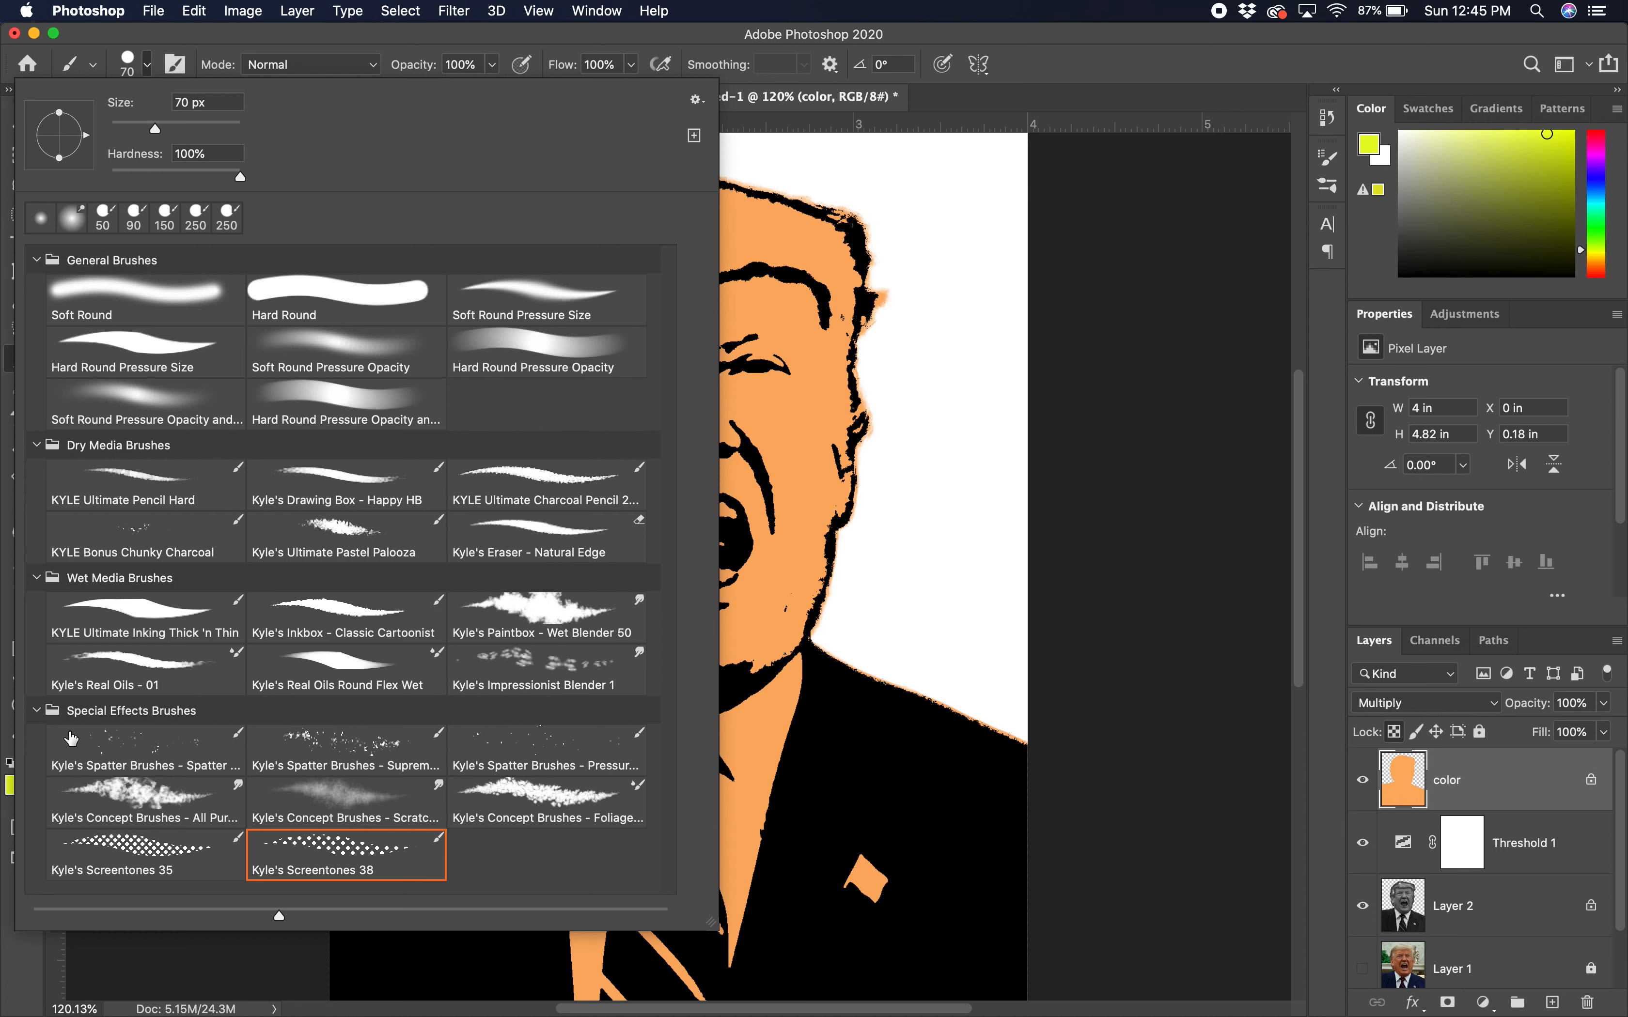
pyautogui.click(324, 848)
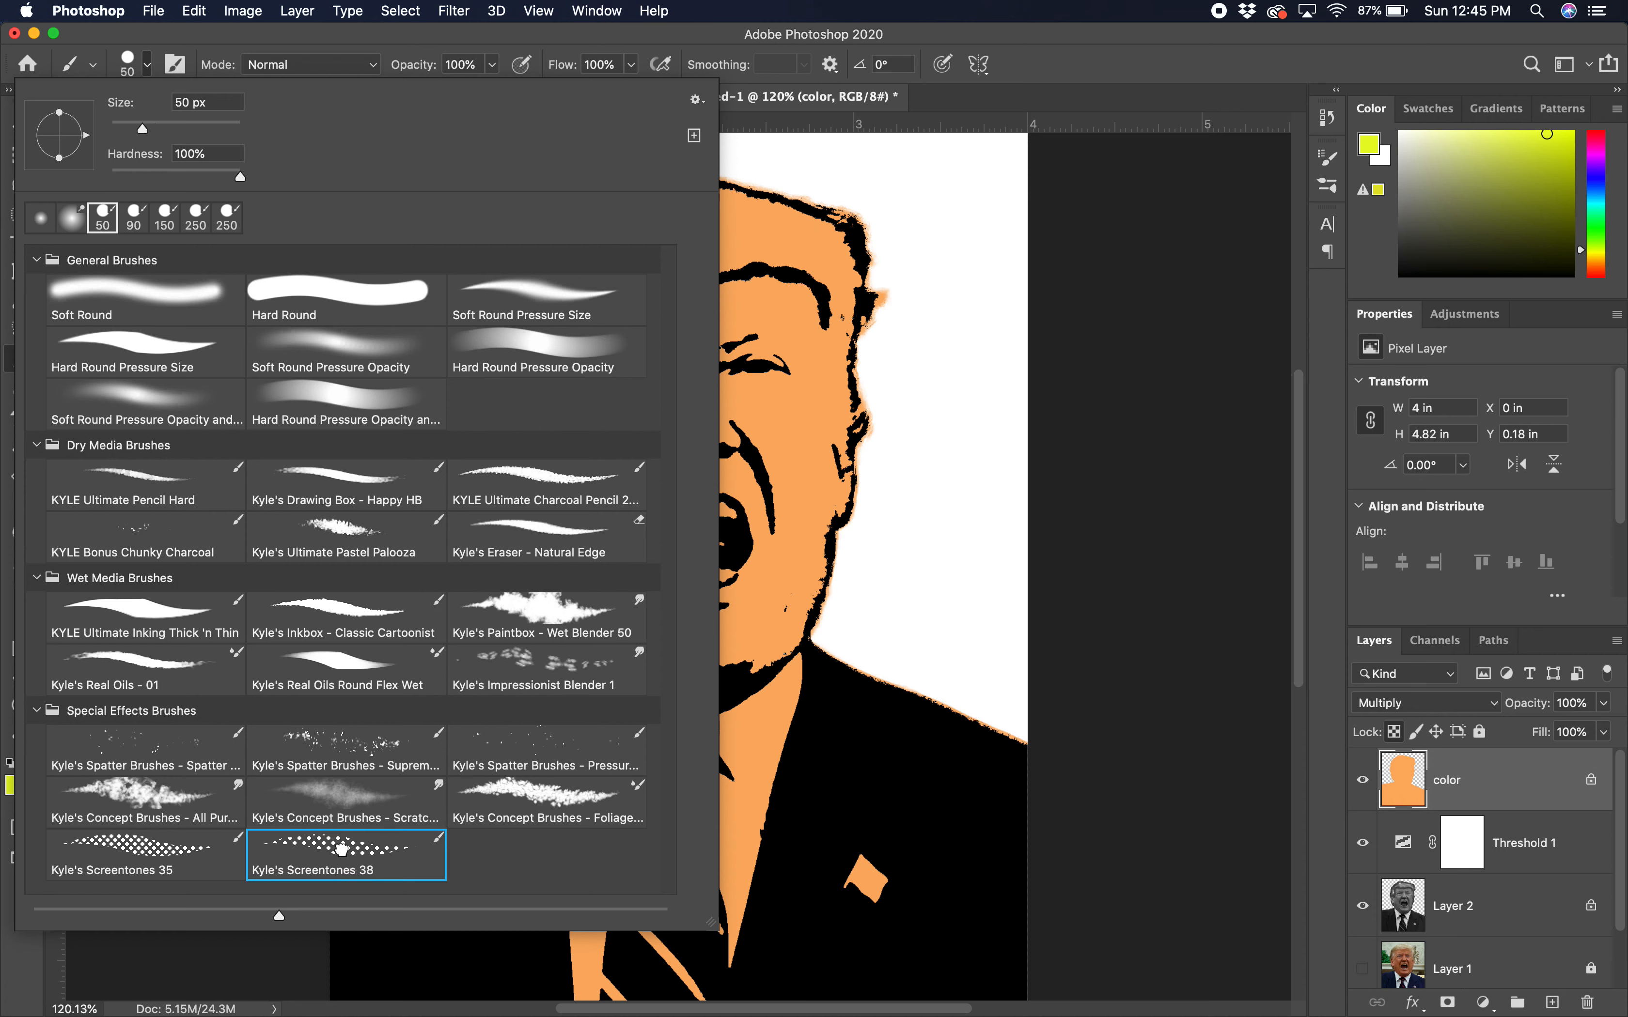
pyautogui.click(790, 71)
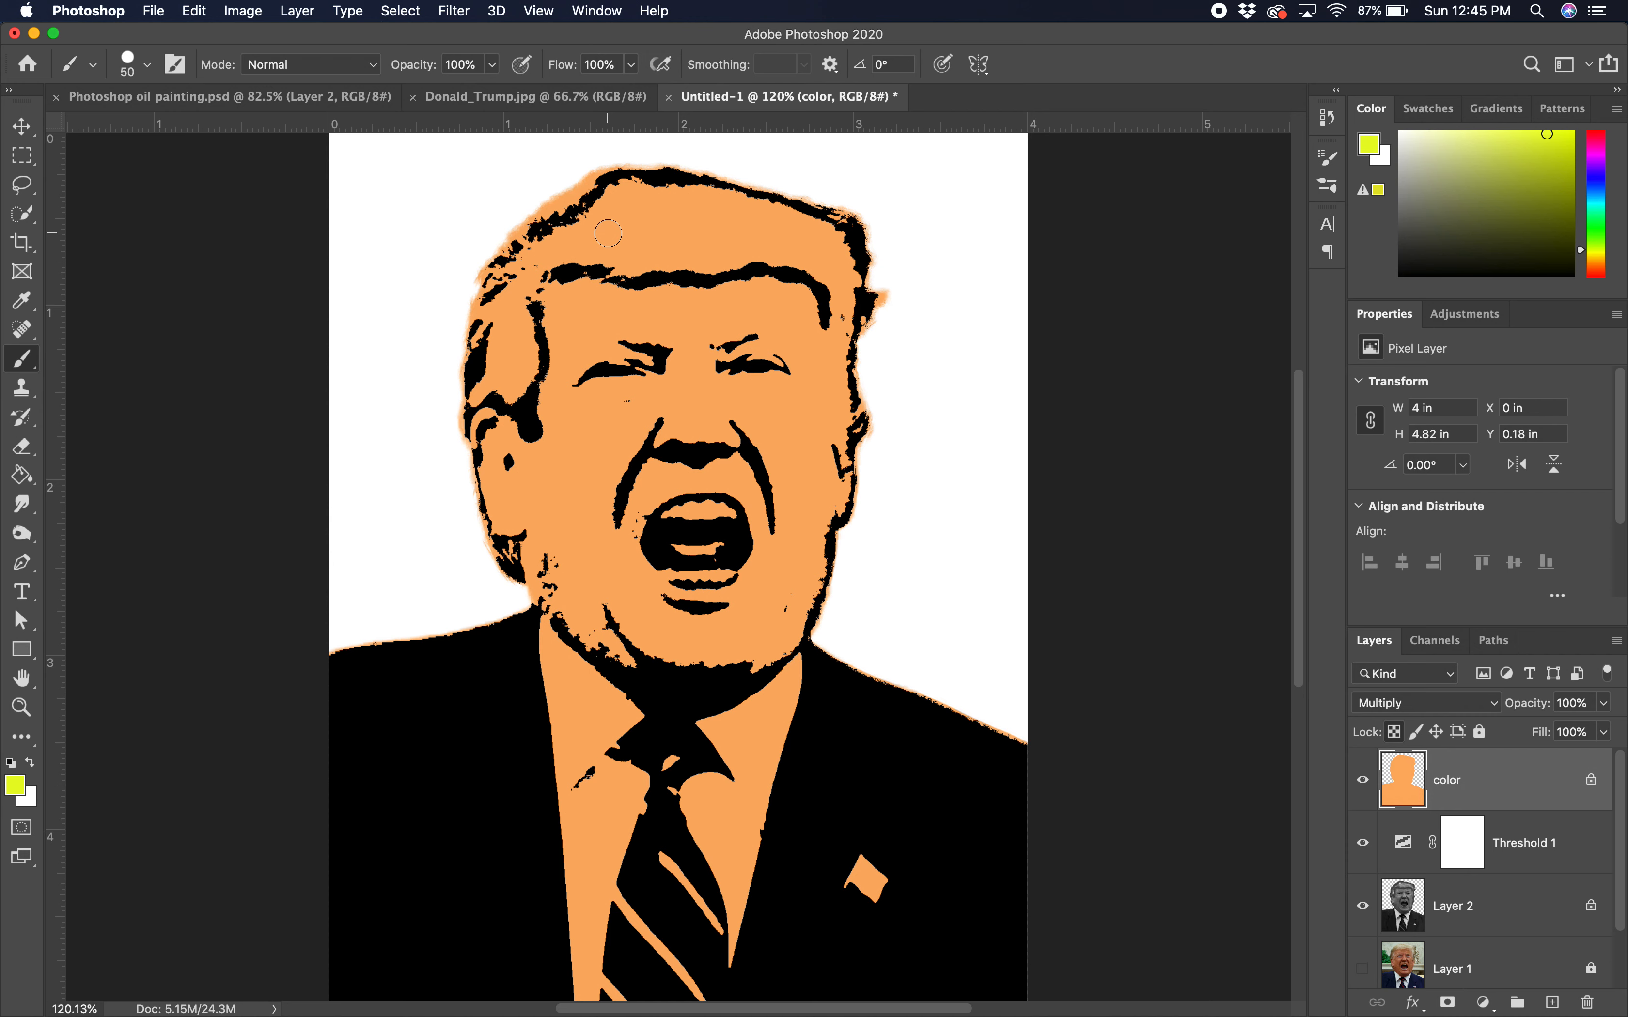
pyautogui.moveTo(614, 237)
pyautogui.mouseDown()
pyautogui.moveTo(548, 250)
pyautogui.moveTo(547, 236)
pyautogui.moveTo(606, 187)
pyautogui.moveTo(678, 244)
pyautogui.moveTo(609, 270)
pyautogui.moveTo(715, 258)
pyautogui.moveTo(662, 235)
pyautogui.moveTo(637, 194)
pyautogui.moveTo(658, 197)
pyautogui.moveTo(611, 195)
pyautogui.moveTo(729, 221)
pyautogui.moveTo(726, 201)
pyautogui.moveTo(669, 239)
pyautogui.moveTo(777, 244)
pyautogui.moveTo(722, 257)
pyautogui.moveTo(795, 250)
pyautogui.moveTo(763, 219)
pyautogui.moveTo(811, 219)
pyautogui.moveTo(830, 236)
pyautogui.moveTo(807, 256)
pyautogui.moveTo(834, 272)
pyautogui.moveTo(839, 256)
pyautogui.moveTo(848, 282)
pyautogui.moveTo(849, 382)
pyautogui.moveTo(862, 308)
pyautogui.mouseUp()
pyautogui.moveTo(528, 269)
pyautogui.mouseDown()
pyautogui.moveTo(473, 312)
pyautogui.moveTo(490, 333)
pyautogui.moveTo(510, 309)
pyautogui.moveTo(515, 330)
pyautogui.moveTo(443, 369)
pyautogui.moveTo(433, 319)
pyautogui.moveTo(508, 323)
pyautogui.moveTo(484, 376)
pyautogui.moveTo(519, 386)
pyautogui.moveTo(518, 312)
pyautogui.moveTo(485, 387)
pyautogui.moveTo(483, 318)
pyautogui.moveTo(463, 425)
pyautogui.mouseUp()
pyautogui.moveTo(835, 223); pyautogui.dragTo(845, 237)
# Step: Switch to white at 90 px and halftone the neck and shirt collar
pyautogui.moveTo(1403, 165); pyautogui.dragTo(1399, 131)
pyautogui.press(']')
pyautogui.press(']')
pyautogui.press(']')
pyautogui.press(']')
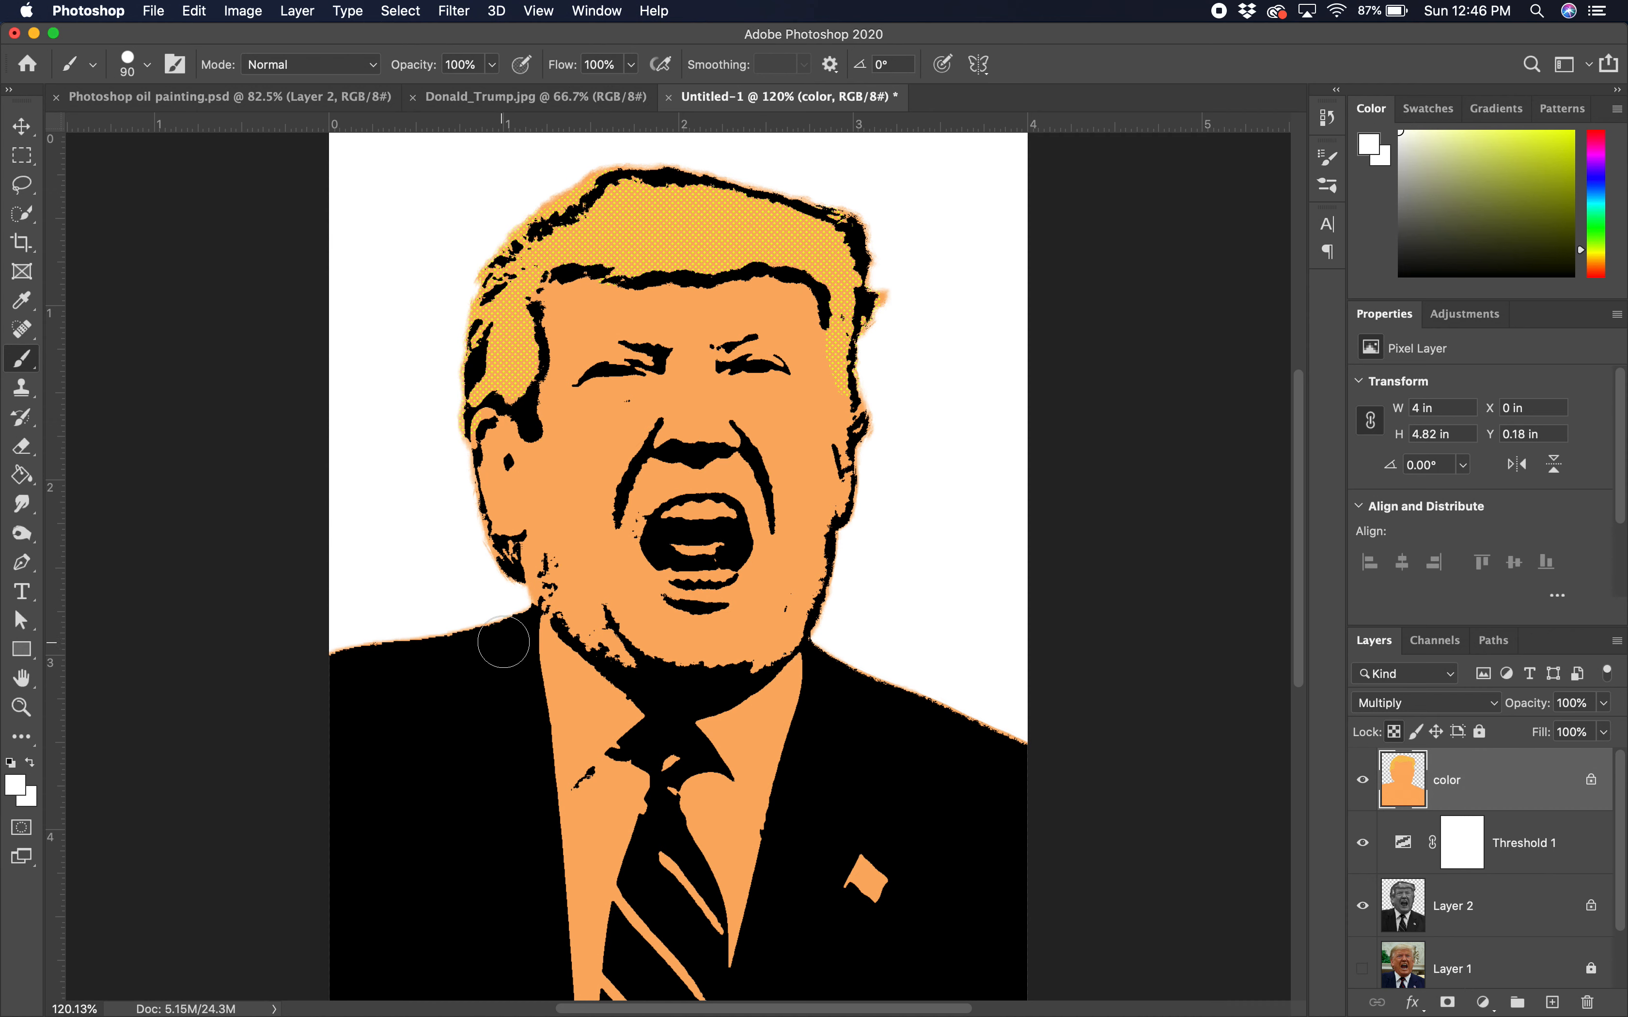
pyautogui.moveTo(534, 654)
pyautogui.mouseDown()
pyautogui.moveTo(595, 713)
pyautogui.moveTo(558, 673)
pyautogui.moveTo(597, 703)
pyautogui.mouseUp()
pyautogui.moveTo(542, 780)
pyautogui.mouseDown()
pyautogui.moveTo(576, 739)
pyautogui.moveTo(561, 716)
pyautogui.moveTo(642, 760)
pyautogui.moveTo(603, 788)
pyautogui.moveTo(564, 953)
pyautogui.moveTo(573, 879)
pyautogui.moveTo(581, 915)
pyautogui.moveTo(603, 849)
pyautogui.moveTo(586, 993)
pyautogui.moveTo(701, 801)
pyautogui.moveTo(760, 943)
pyautogui.moveTo(718, 761)
pyautogui.moveTo(780, 713)
pyautogui.moveTo(717, 742)
pyautogui.moveTo(799, 682)
pyautogui.moveTo(759, 797)
pyautogui.moveTo(776, 759)
pyautogui.moveTo(755, 785)
pyautogui.moveTo(725, 739)
pyautogui.mouseUp()
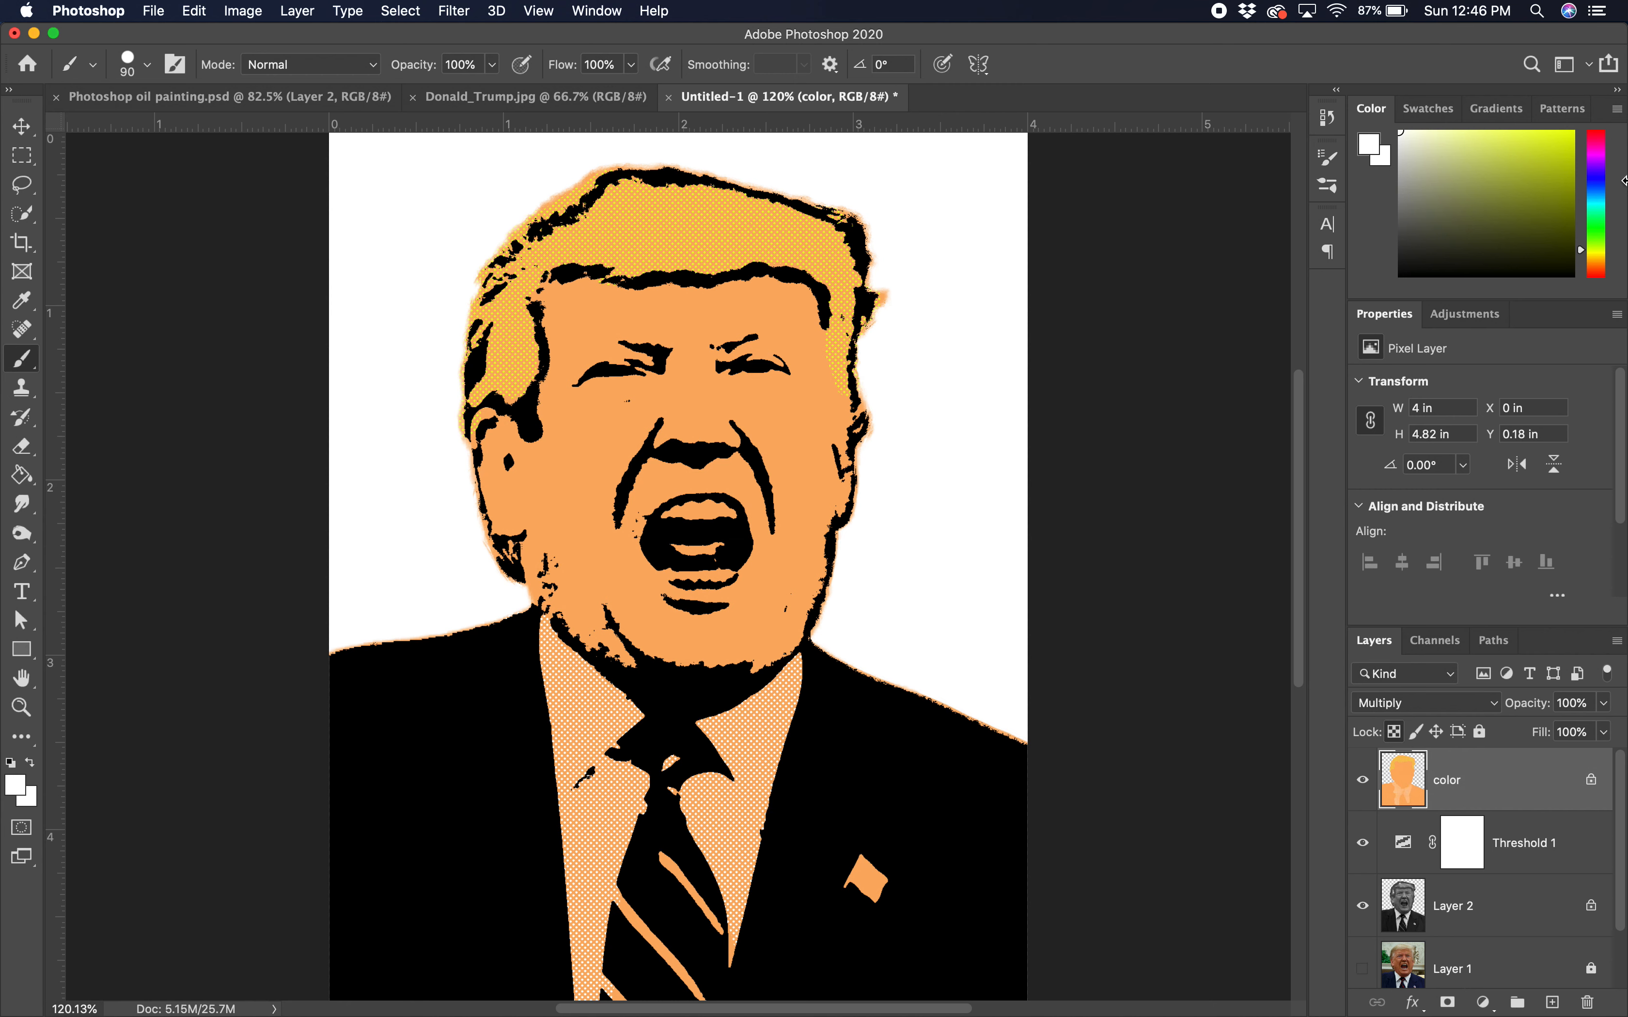
# Step: Pick a strong red and dot the lapel pin and tie stripes, brush shrunk to 50 px
pyautogui.click(1599, 271)
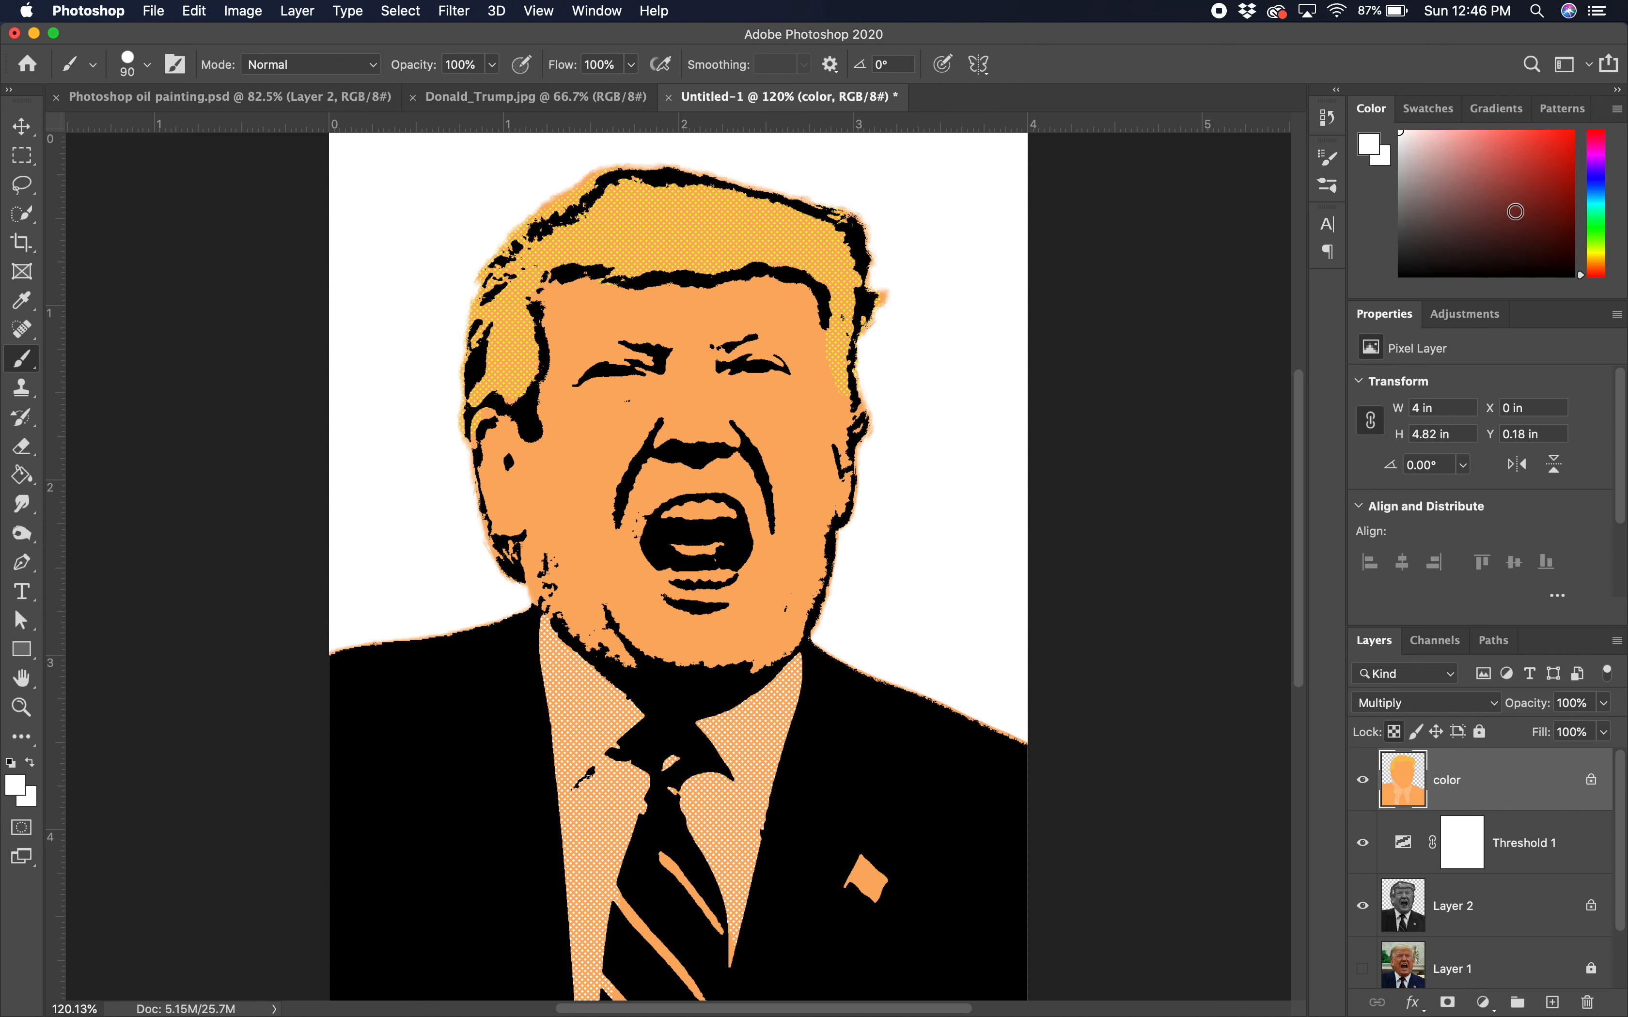
pyautogui.moveTo(1535, 167); pyautogui.dragTo(1562, 149)
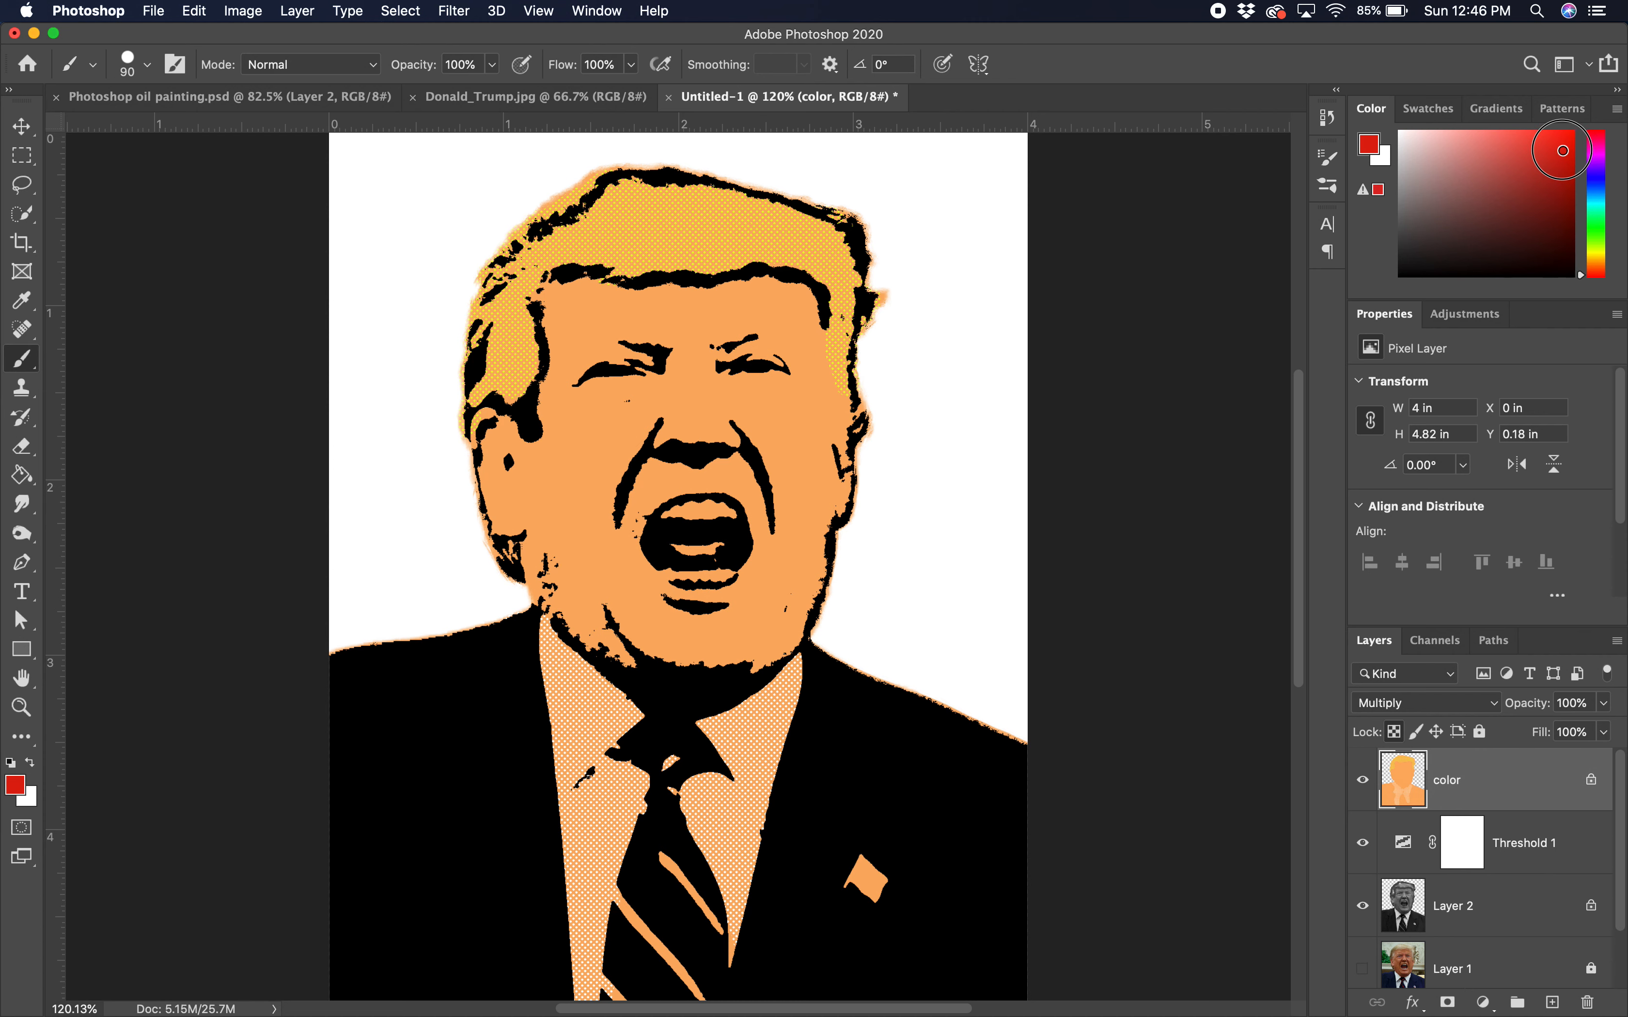
pyautogui.click(876, 873)
pyautogui.click(666, 747)
pyautogui.press('[')
pyautogui.press('[')
pyautogui.hotkey('ctrl', 'z')
pyautogui.press('[')
pyautogui.press('[')
pyautogui.click(662, 787)
pyautogui.click(654, 814)
pyautogui.moveTo(656, 860)
pyautogui.mouseDown()
pyautogui.moveTo(705, 924)
pyautogui.moveTo(675, 892)
pyautogui.moveTo(675, 930)
pyautogui.moveTo(638, 923)
pyautogui.moveTo(636, 904)
pyautogui.moveTo(622, 918)
pyautogui.moveTo(625, 898)
pyautogui.moveTo(615, 985)
pyautogui.moveTo(655, 993)
pyautogui.moveTo(663, 939)
pyautogui.moveTo(693, 993)
pyautogui.mouseUp()
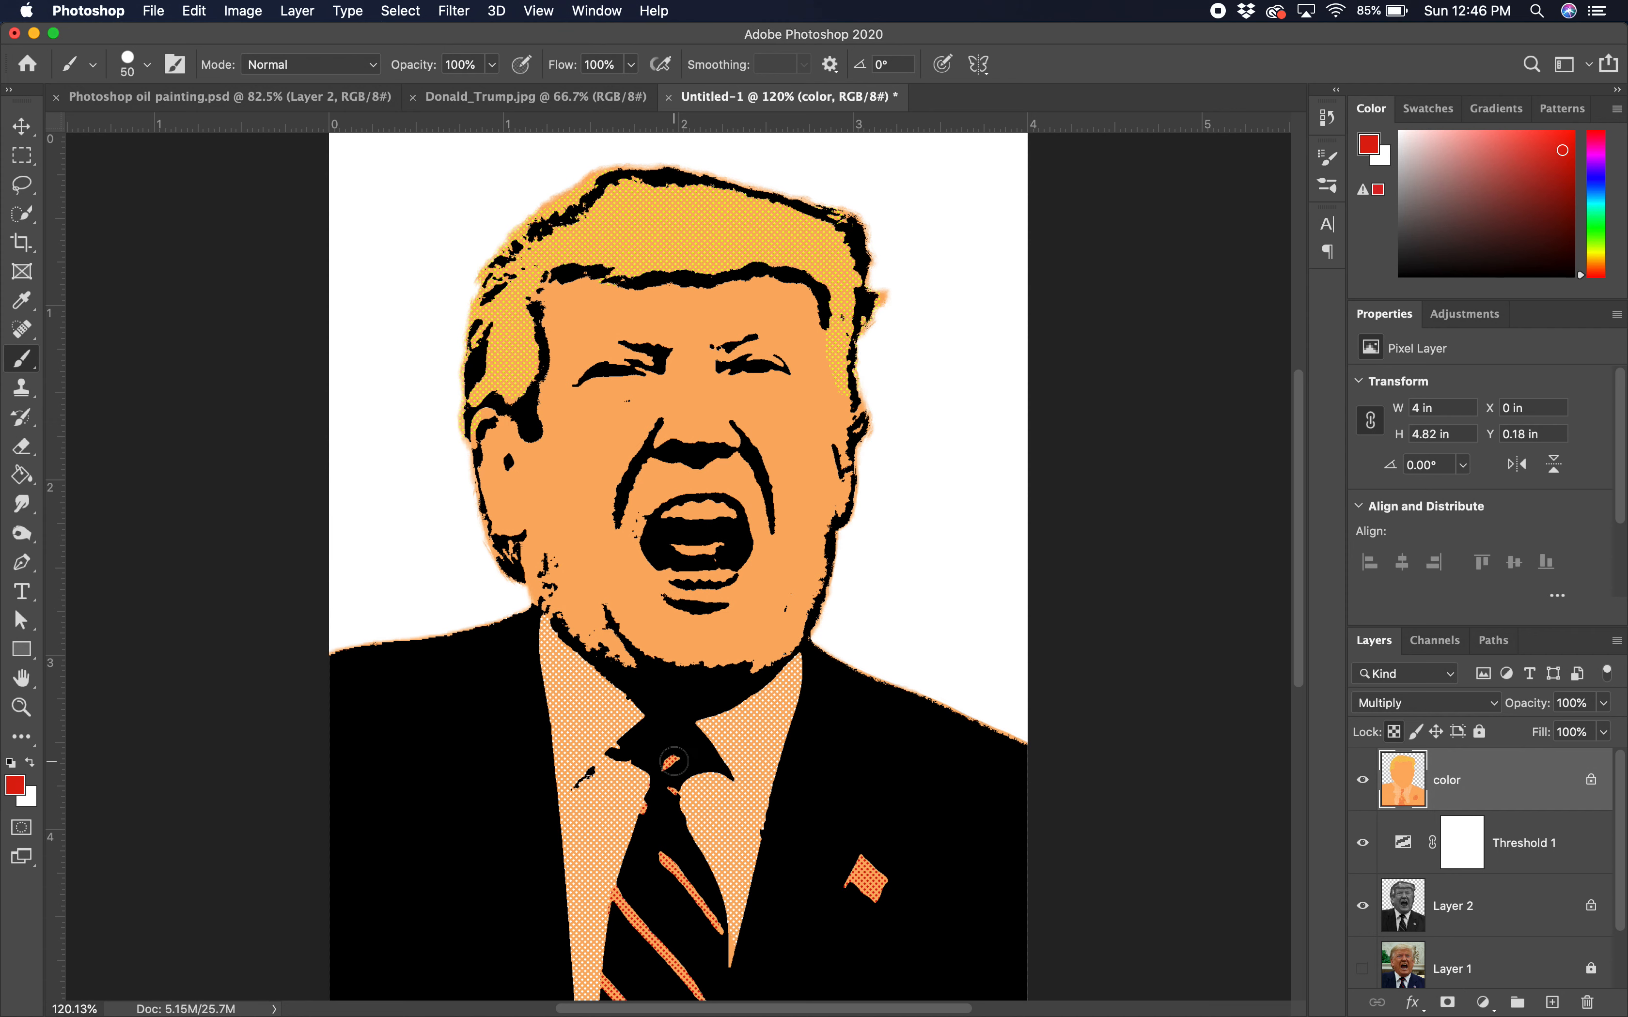
# Step: Dab the teeth red, then sample white and restore halftone along the lower lip
pyautogui.moveTo(681, 548)
pyautogui.mouseDown()
pyautogui.moveTo(727, 546)
pyautogui.moveTo(688, 542)
pyautogui.mouseUp()
pyautogui.keyDown('alt'); pyautogui.click(978, 457); pyautogui.keyUp('alt')
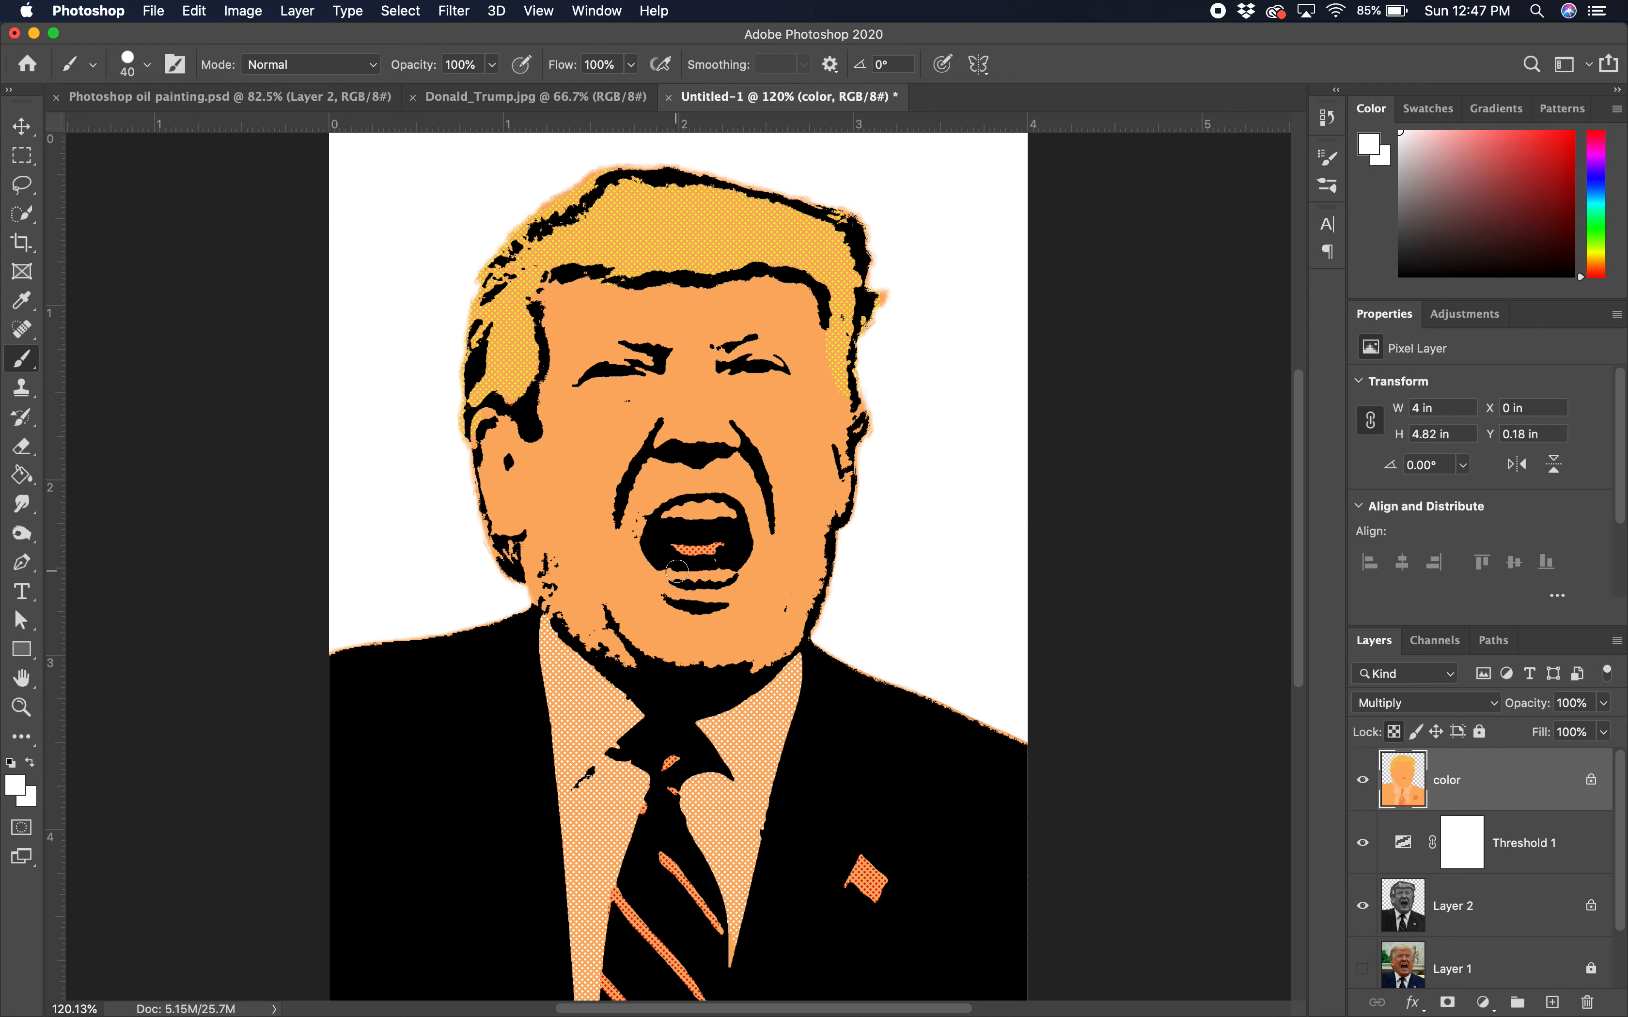
pyautogui.moveTo(677, 571)
pyautogui.mouseDown()
pyautogui.moveTo(723, 566)
pyautogui.moveTo(724, 516)
pyautogui.moveTo(672, 514)
pyautogui.moveTo(726, 517)
pyautogui.moveTo(673, 517)
pyautogui.mouseUp()
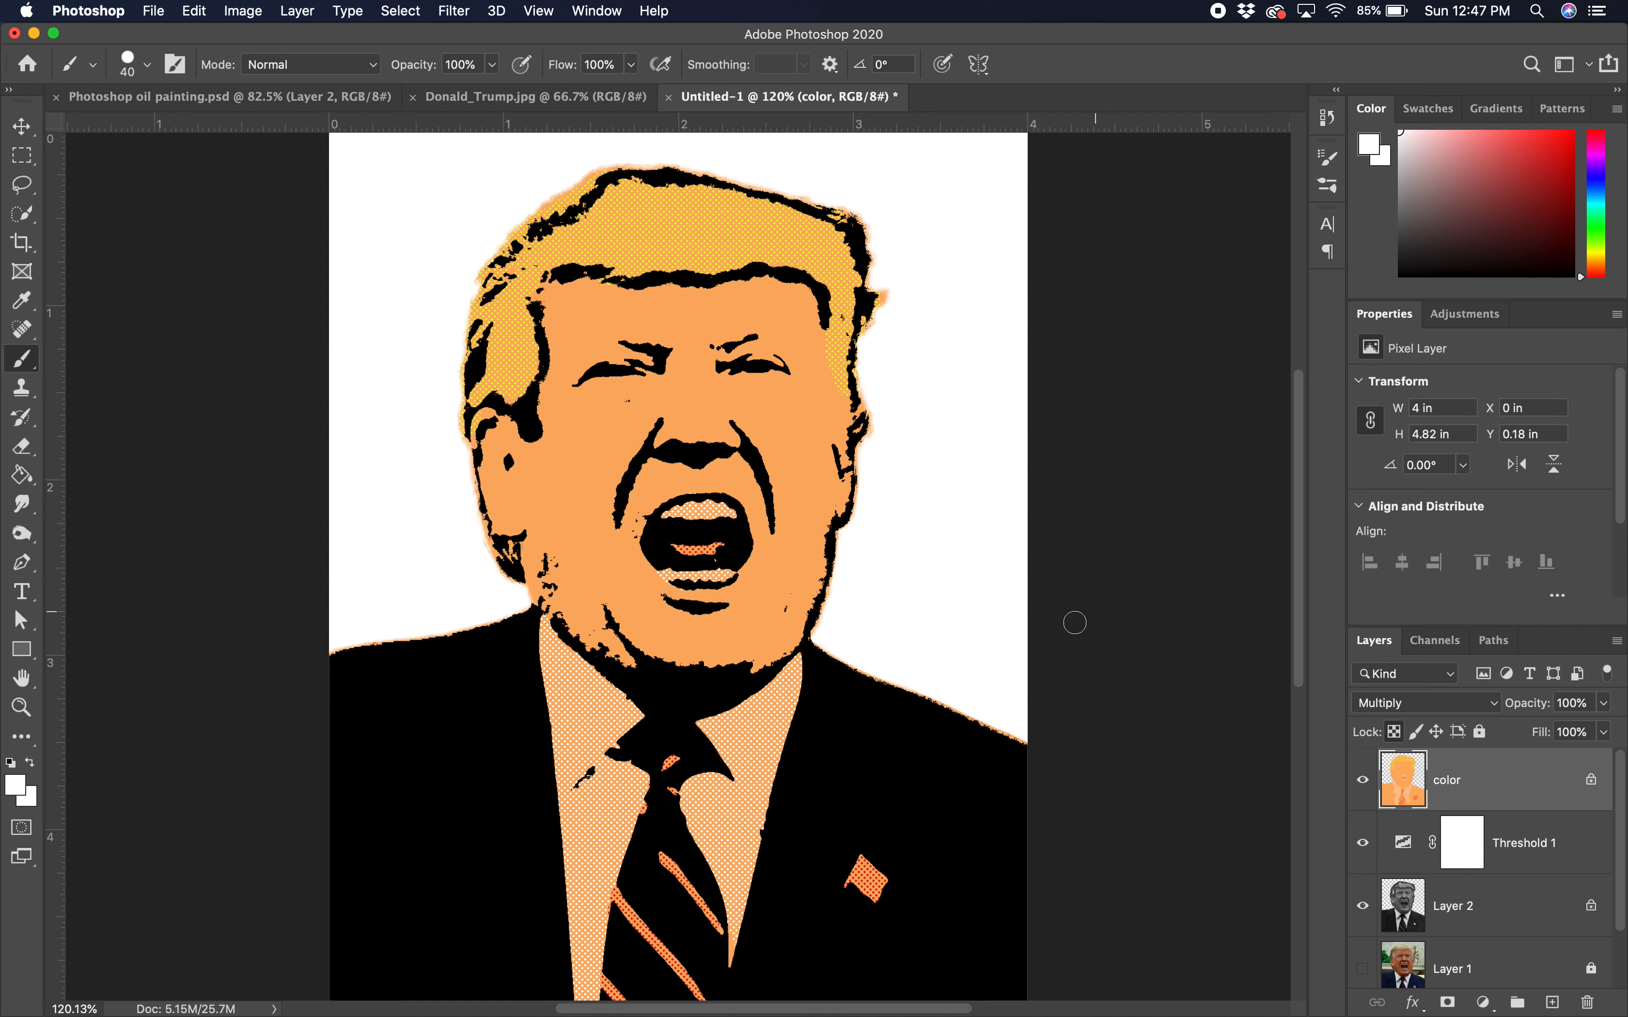